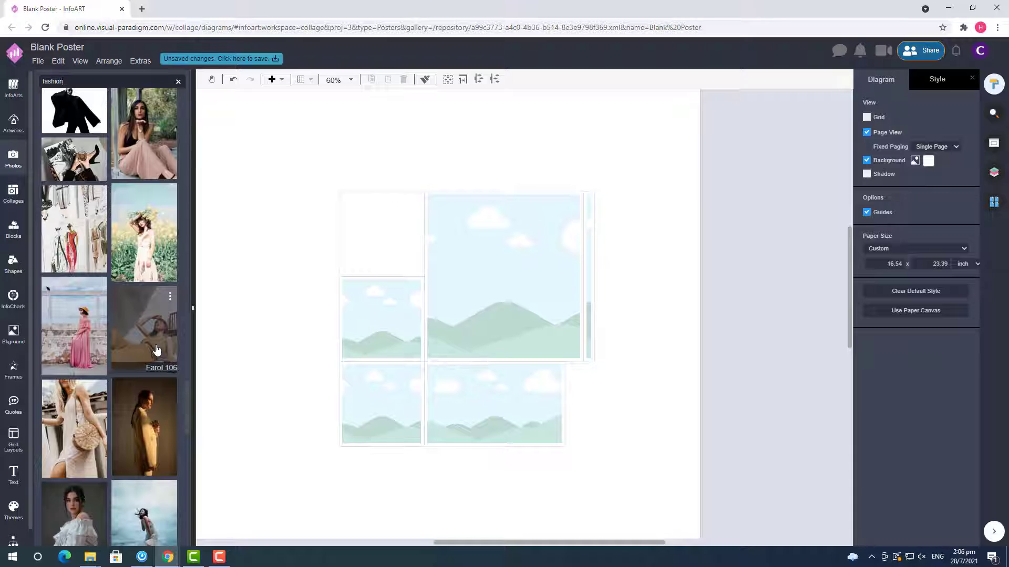
# Browse the fashion photos in the photo library for a picture that suits the collage's large frame.
pyautogui.scroll(-10, 156, 349)
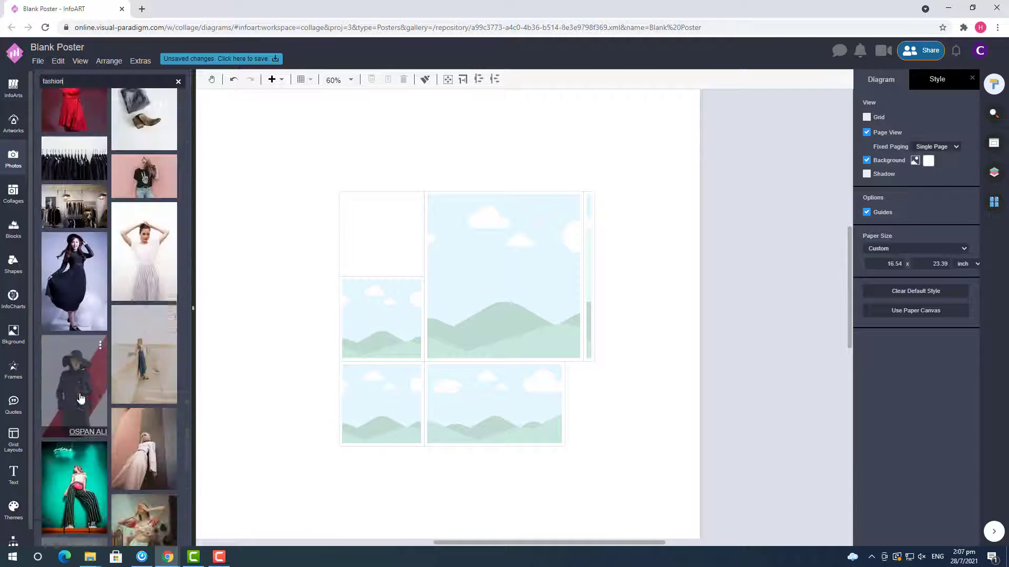
pyautogui.scroll(-5, 80, 398)
pyautogui.scroll(-10, 80, 399)
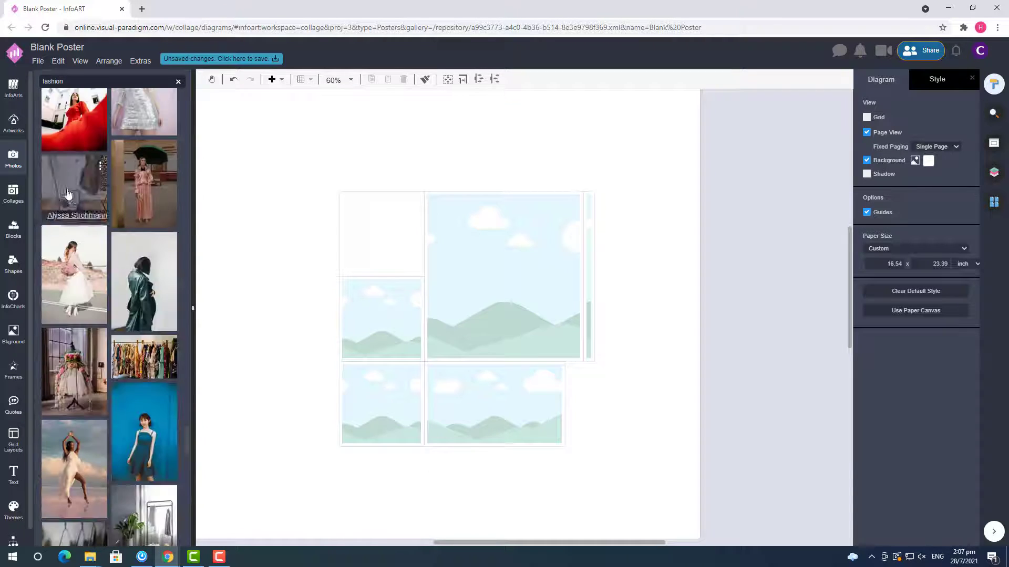
pyautogui.scroll(-5, 115, 270)
pyautogui.scroll(-15, 115, 269)
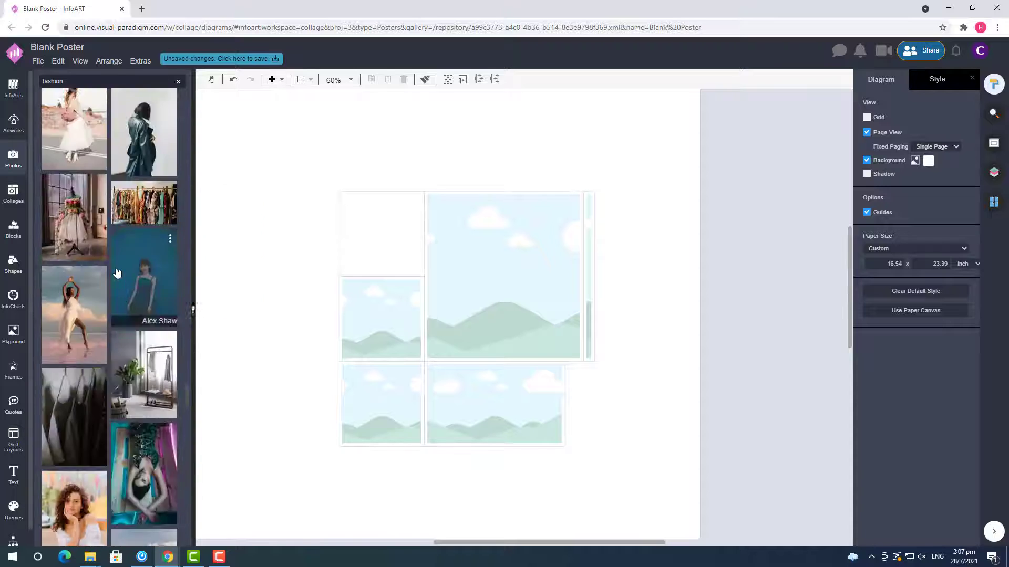
pyautogui.scroll(-8, 174, 423)
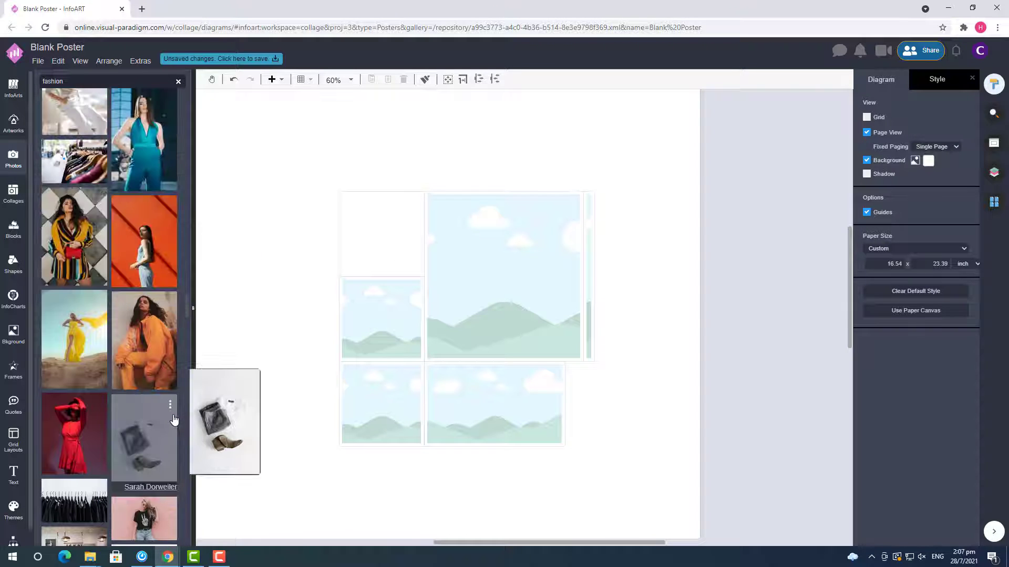
pyautogui.scroll(-15, 174, 419)
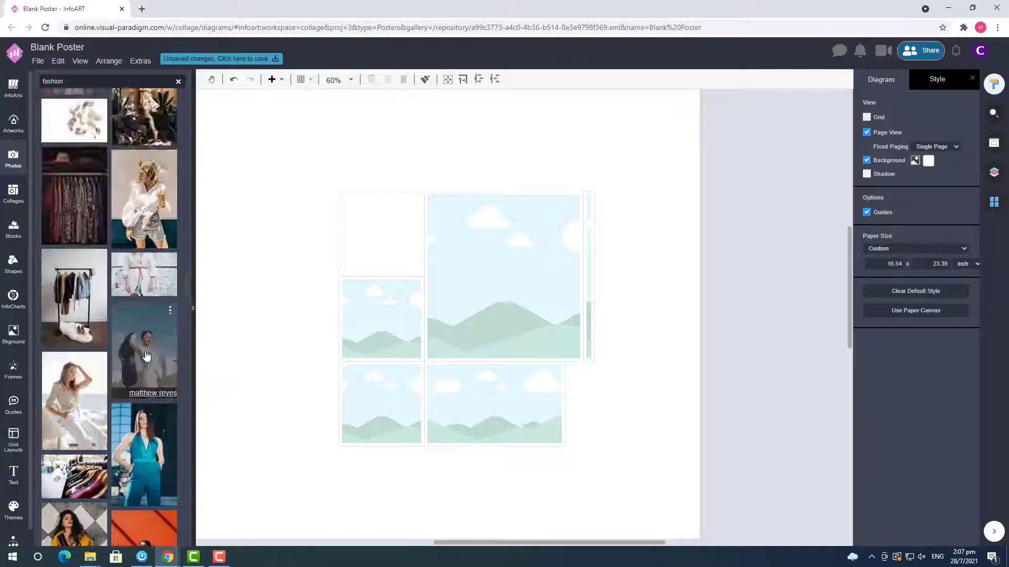
pyautogui.scroll(-15, 152, 306)
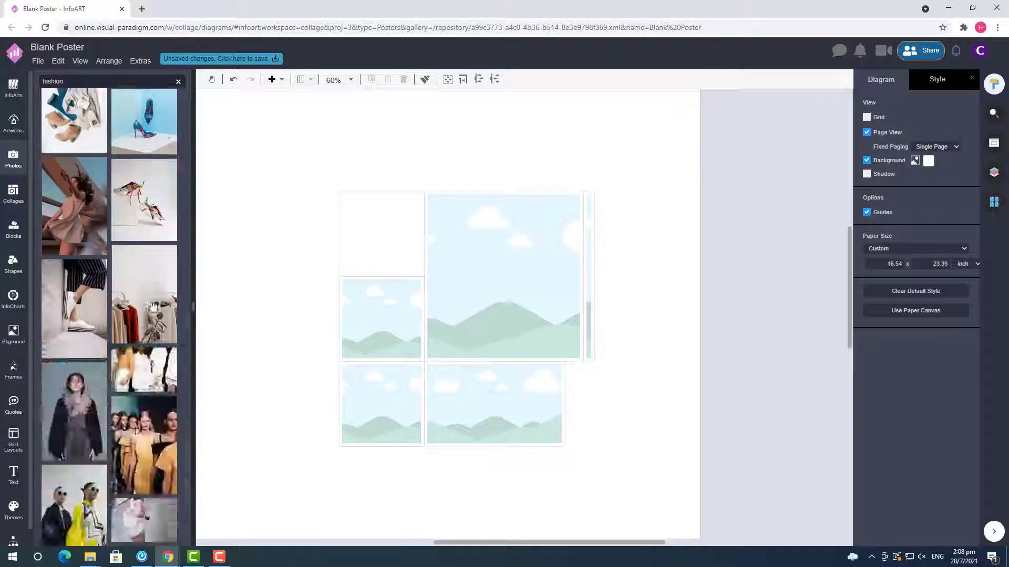
pyautogui.scroll(-10, 153, 306)
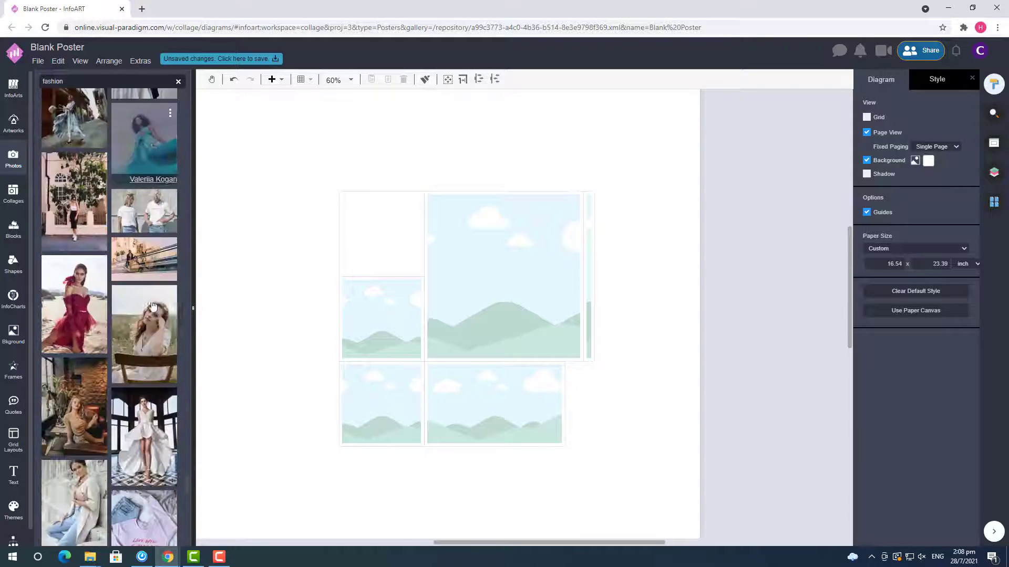
pyautogui.moveTo(152, 306); pyautogui.dragTo(107, 280)
pyautogui.scroll(-15, 107, 280)
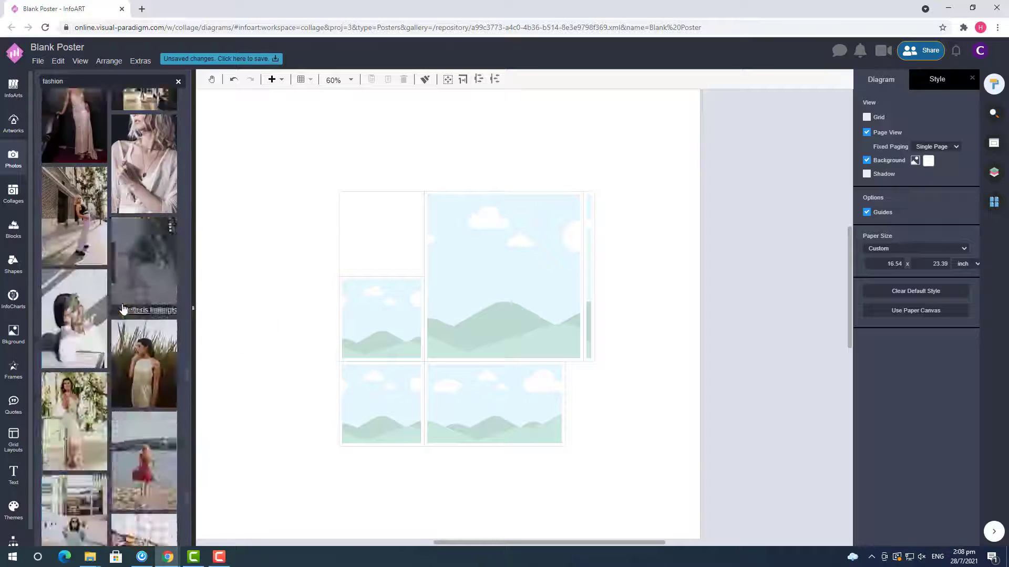
pyautogui.scroll(-15, 114, 181)
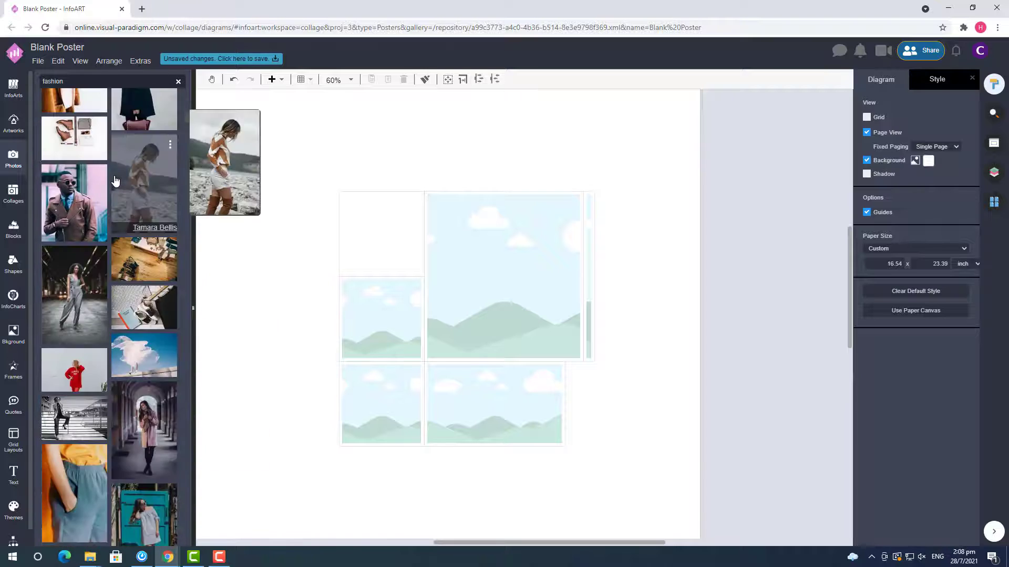
# Try several fashion photos in the large collage frame, including the woman crouching on the yellow road markings.
pyautogui.moveTo(113, 187); pyautogui.dragTo(501, 278)
pyautogui.click(601, 277)
pyautogui.moveTo(157, 328); pyautogui.dragTo(503, 275)
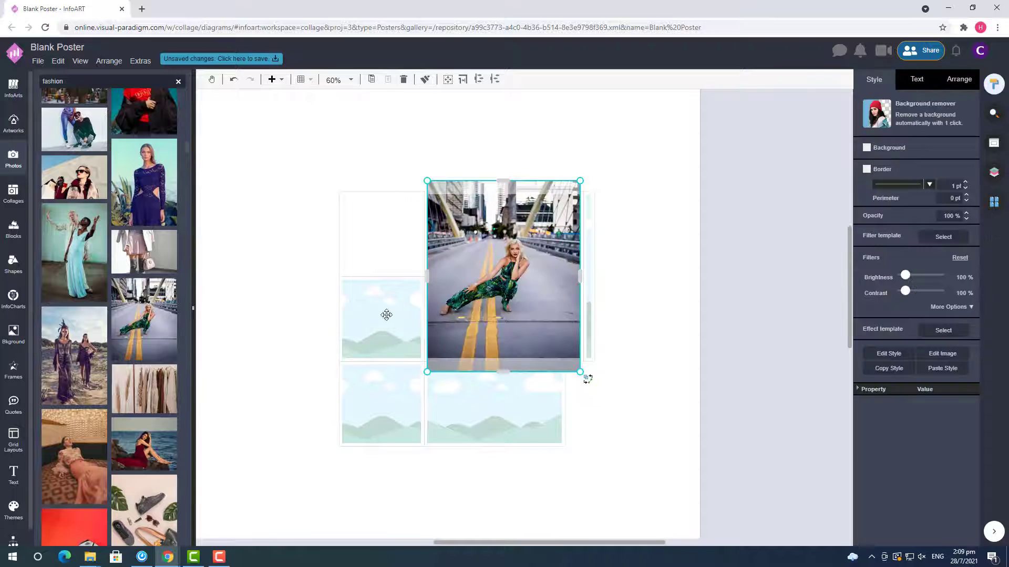
pyautogui.scroll(-3, 105, 316)
pyautogui.moveTo(74, 310); pyautogui.dragTo(504, 276)
# Fill the large collage frame with the photo of the reclining woman in the mustard outfit.
pyautogui.scroll(-6, 144, 352)
pyautogui.scroll(-3, 143, 351)
pyautogui.moveTo(144, 351); pyautogui.dragTo(503, 275)
# Try rotating the whole collage about 20° clockwise and undo the rotation.
pyautogui.click(595, 329)
pyautogui.click(587, 317)
pyautogui.moveTo(594, 192); pyautogui.dragTo(640, 239)
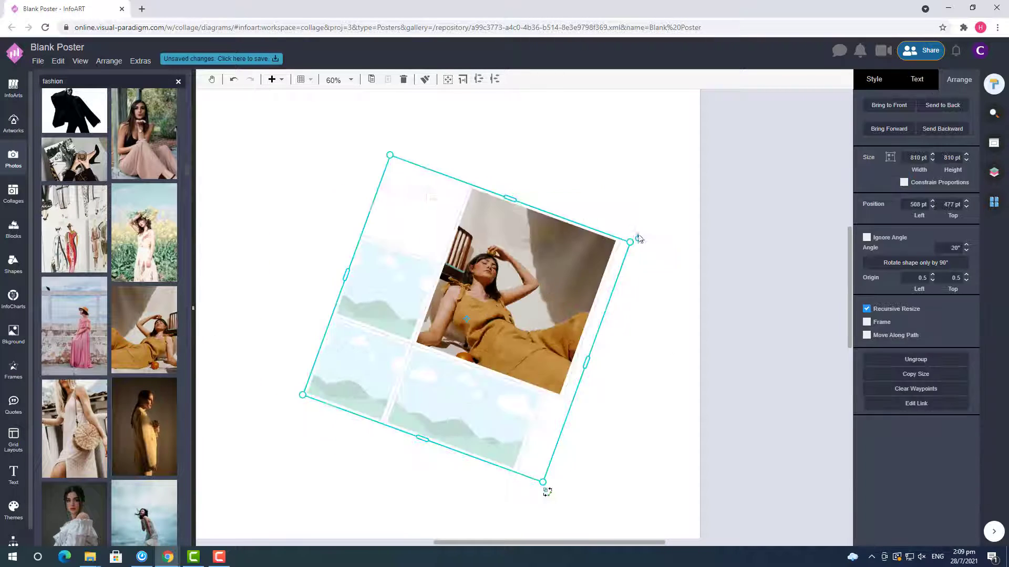
pyautogui.hotkey('ctrl', 'z')
# Search the photos for "flower brown" and place the dried blossom photo with the teal background in the wide lower frame.
pyautogui.write('fa')
pyautogui.press('BackSpace')
pyautogui.write('lower brown')
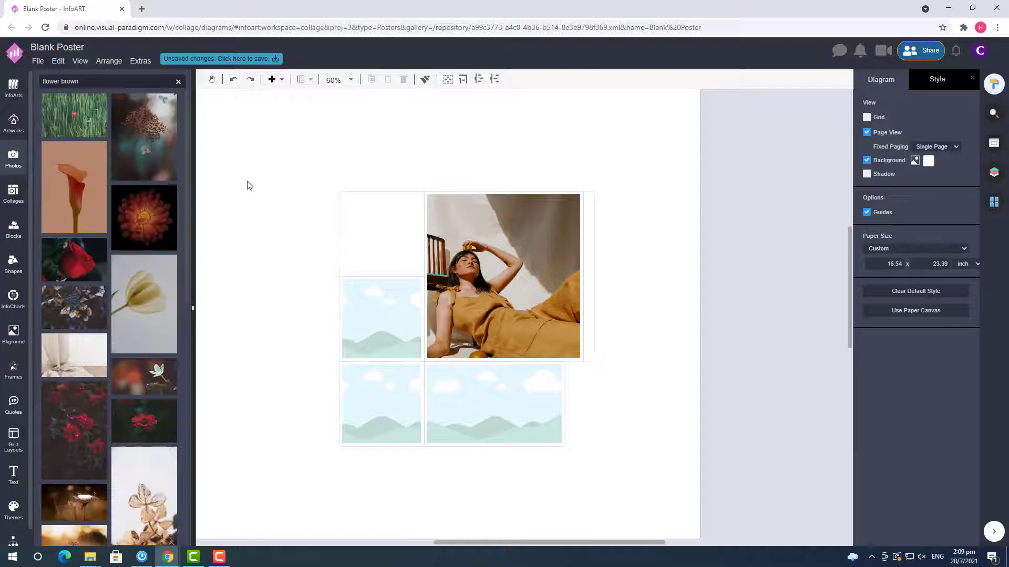
pyautogui.moveTo(152, 150); pyautogui.dragTo(494, 404)
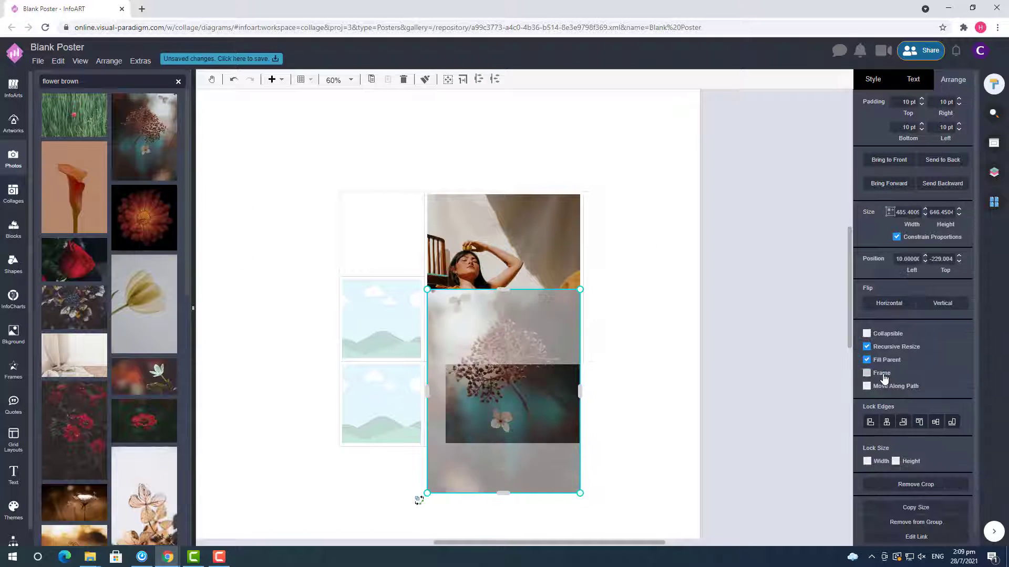
pyautogui.click(739, 399)
# Look through the flower photos and search the library for "brown clothes".
pyautogui.scroll(-5, 161, 385)
pyautogui.scroll(-6, 160, 384)
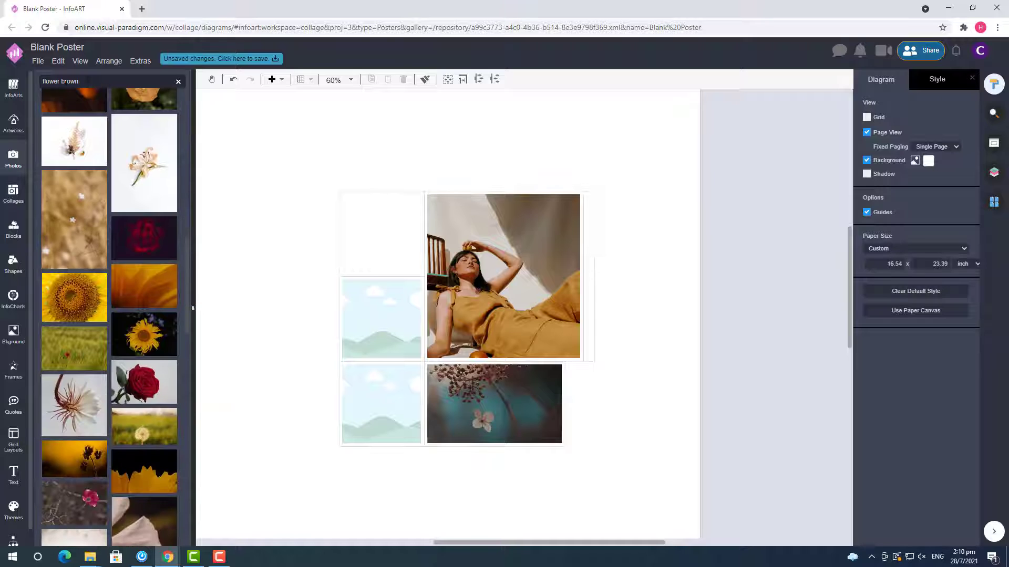
pyautogui.write('thes')
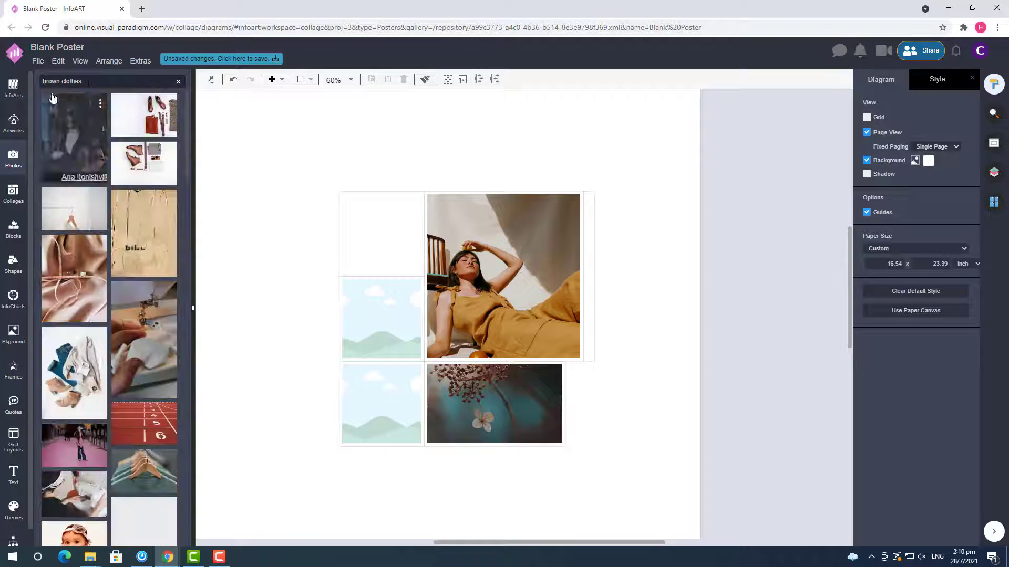
# Search the photos for "brown" and fill the two small frames with the white flowers on piano keys and the yellow circle photo.
pyautogui.press('BackSpace')
pyautogui.press('BackSpace')
pyautogui.press('BackSpace')
pyautogui.press('BackSpace')
pyautogui.press('BackSpace')
pyautogui.press('BackSpace')
pyautogui.press('BackSpace')
pyautogui.press('BackSpace')
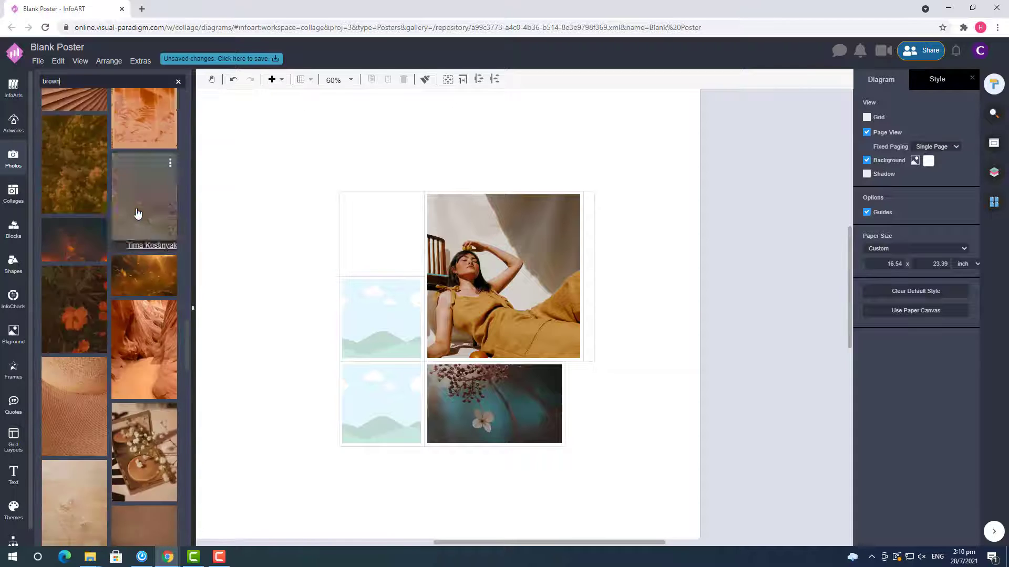
pyautogui.moveTo(135, 214); pyautogui.dragTo(376, 308)
pyautogui.scroll(-10, 108, 315)
pyautogui.moveTo(74, 216); pyautogui.dragTo(382, 402)
# Try different brown-toned photos in the wide lower frame, including the cream blanket, the pampas vase and the dried thistle branch.
pyautogui.scroll(5, 74, 460)
pyautogui.moveTo(74, 460)
pyautogui.moveTo(74, 459); pyautogui.dragTo(493, 402)
pyautogui.scroll(6, 108, 315)
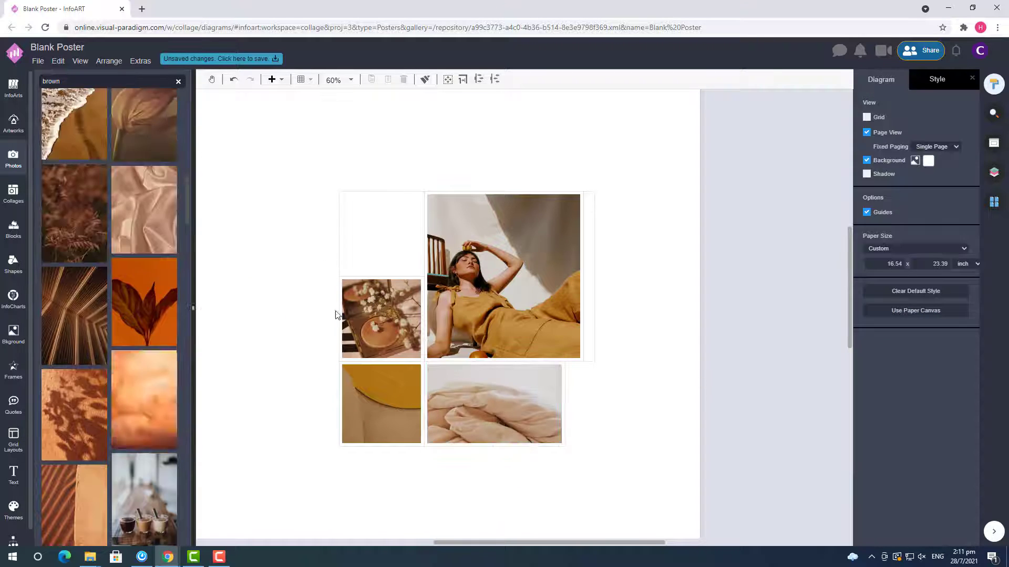
pyautogui.moveTo(74, 229); pyautogui.dragTo(502, 402)
pyautogui.scroll(-8, 92, 326)
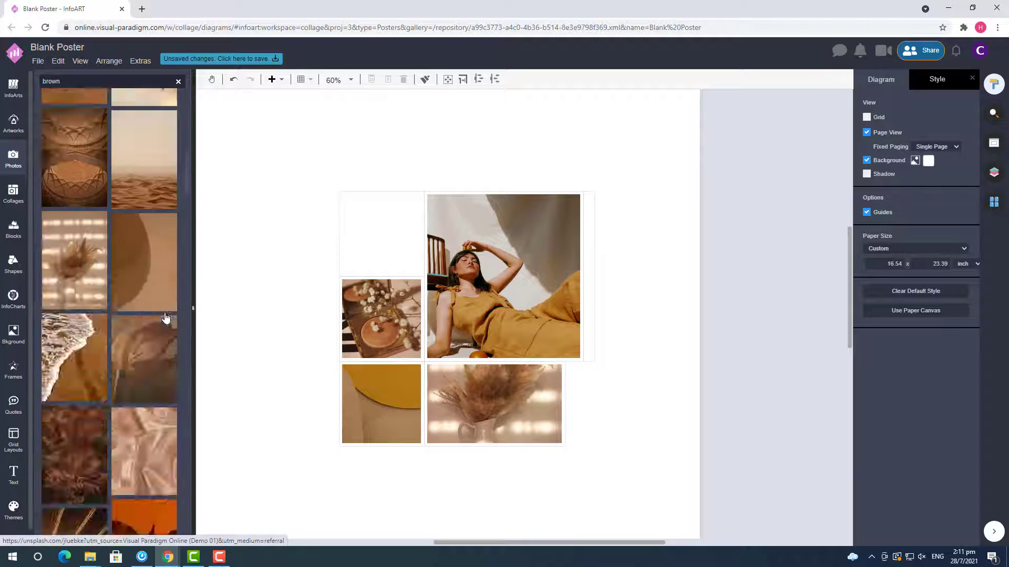
pyautogui.moveTo(93, 327); pyautogui.dragTo(493, 410)
pyautogui.scroll(-5, 109, 315)
pyautogui.moveTo(144, 186); pyautogui.dragTo(438, 372)
# Rotate the whole collage 30° clockwise and enlarge it to about 1299 pt square.
pyautogui.click(371, 226)
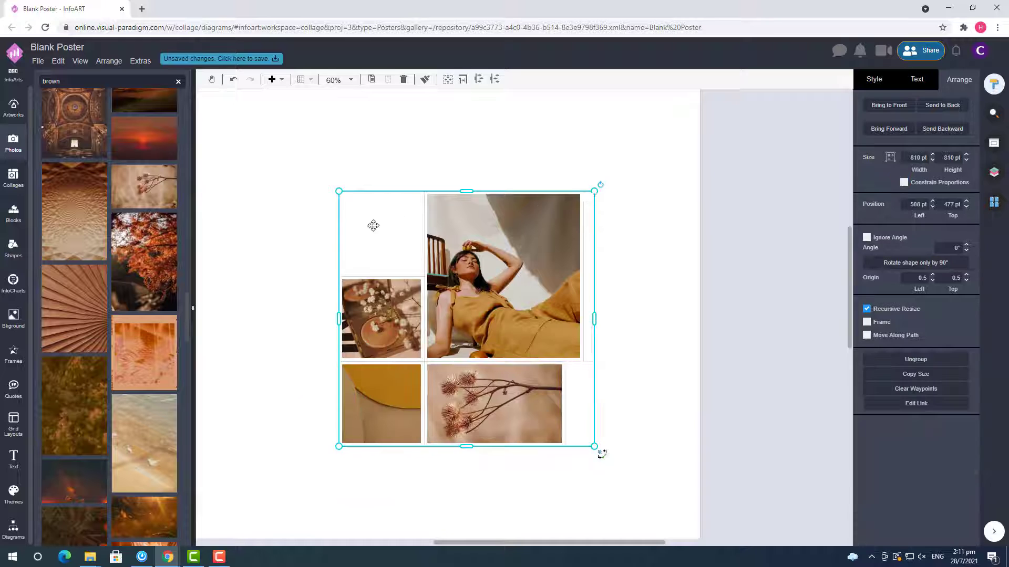
pyautogui.moveTo(597, 187); pyautogui.dragTo(605, 271)
pyautogui.click(605, 270)
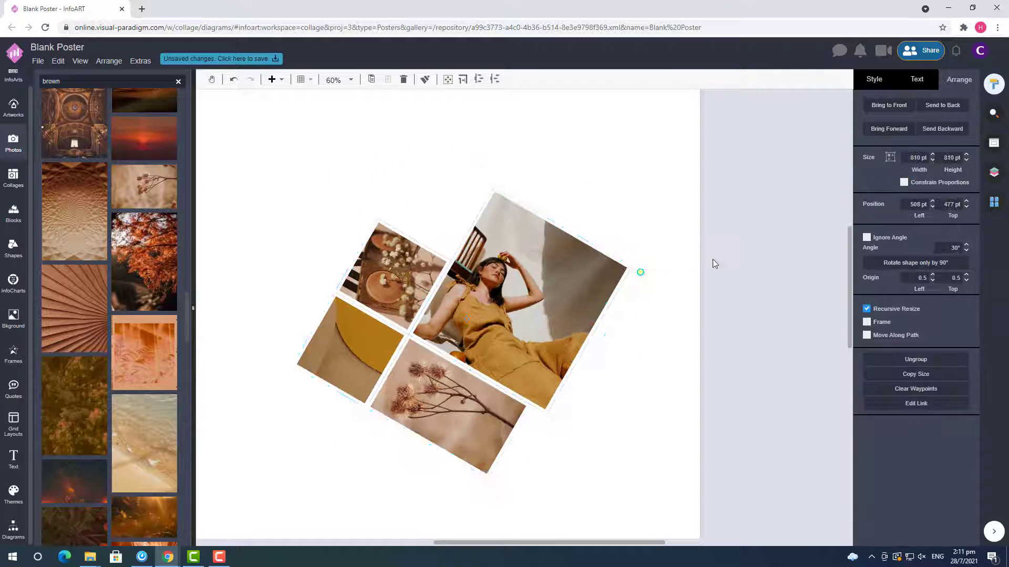
pyautogui.scroll(-3, 712, 259)
pyautogui.moveTo(724, 252); pyautogui.dragTo(681, 257)
pyautogui.click(725, 267)
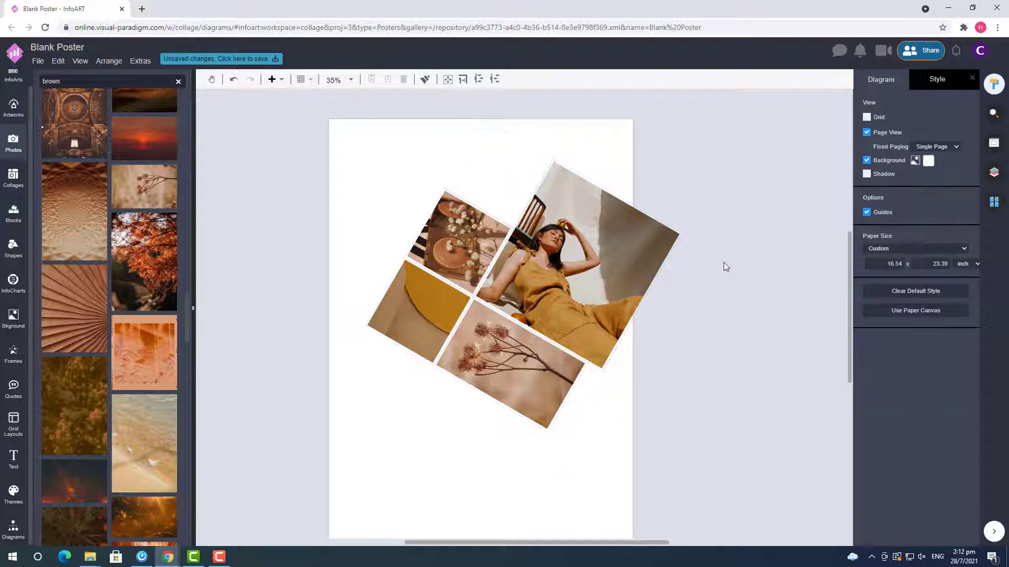
# Return the collage to its unrotated position and place the photo of two hands in the wide lower frame.
pyautogui.moveTo(144, 352); pyautogui.dragTo(243, 174)
pyautogui.hotkey('ctrl', 'z')
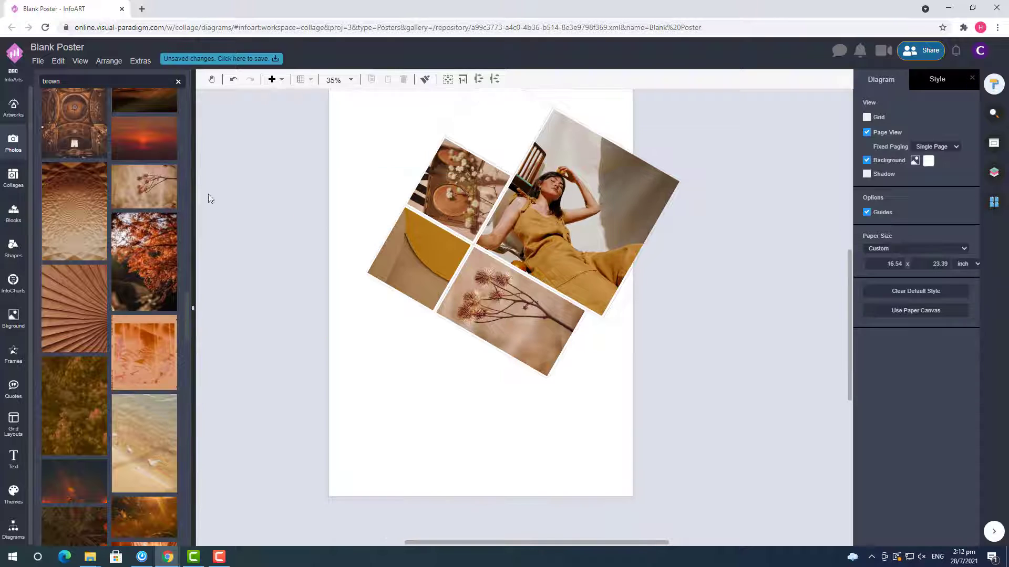
pyautogui.scroll(-5, 149, 271)
pyautogui.moveTo(73, 141); pyautogui.dragTo(504, 321)
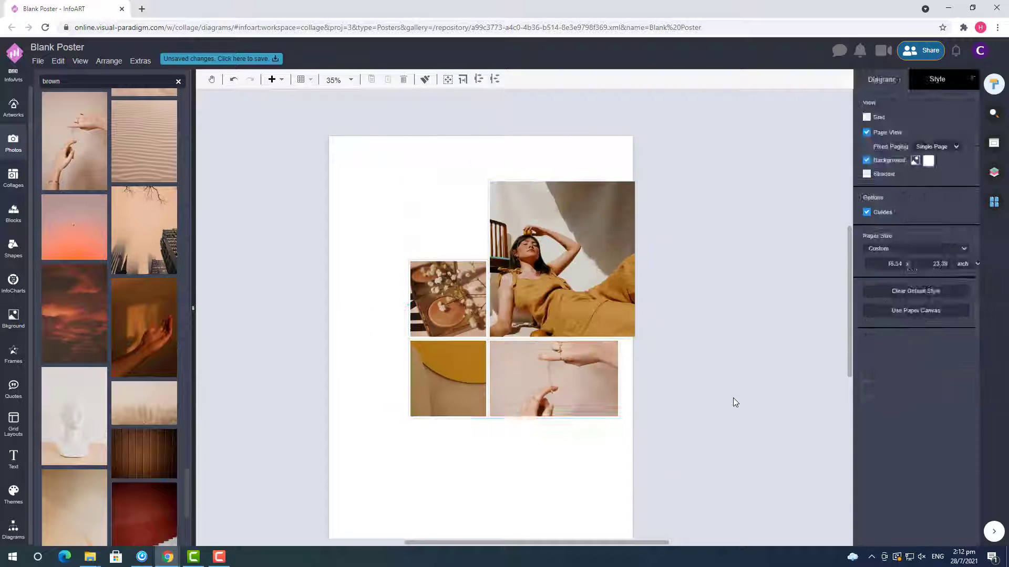
pyautogui.click(610, 463)
pyautogui.moveTo(489, 489); pyautogui.dragTo(495, 481)
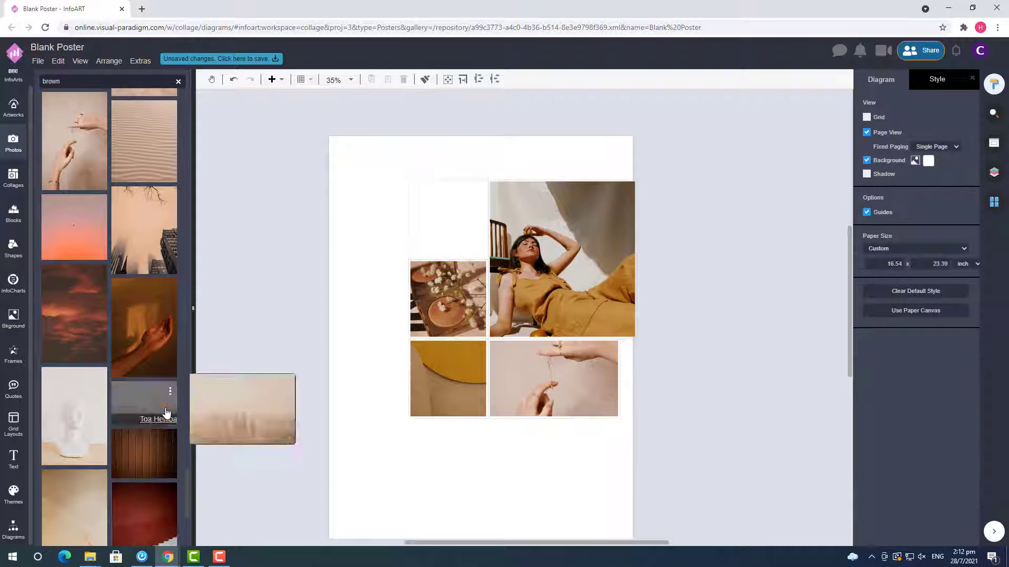
# Try the neck and necklace photo and the woman on the stairs photo in the wide lower frame.
pyautogui.scroll(-10, 142, 315)
pyautogui.moveTo(144, 202); pyautogui.dragTo(888, 417)
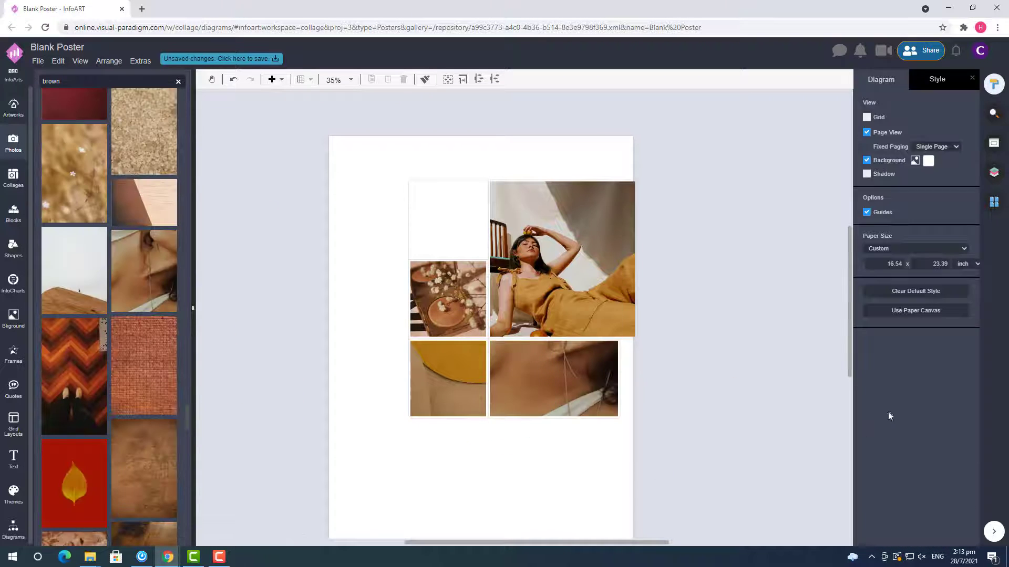
pyautogui.scroll(-5, 153, 342)
pyautogui.moveTo(79, 292); pyautogui.dragTo(610, 379)
# Browse further through the brown photos for another candidate for the wide lower frame.
pyautogui.scroll(-10, 166, 337)
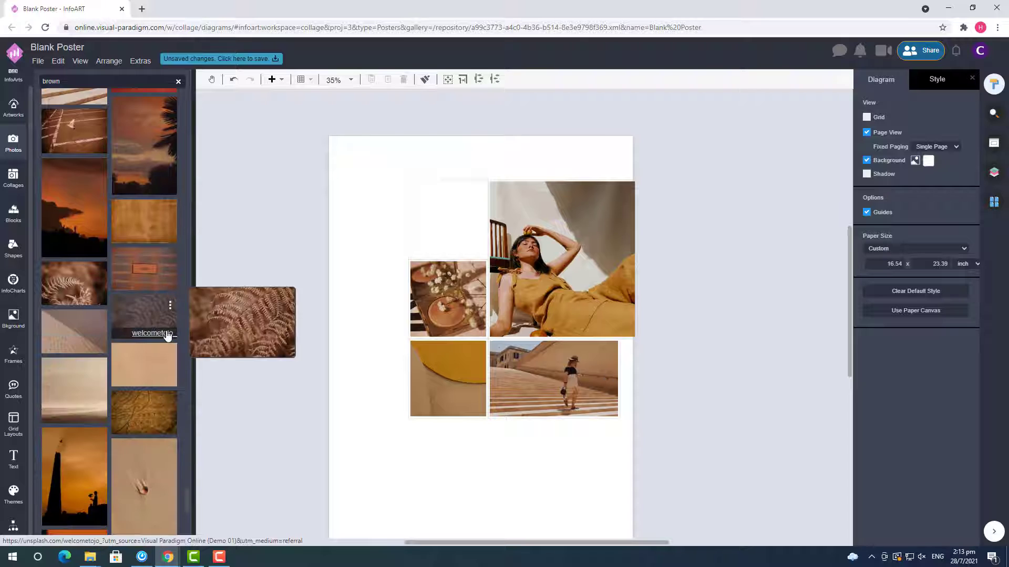
pyautogui.scroll(-5, 166, 336)
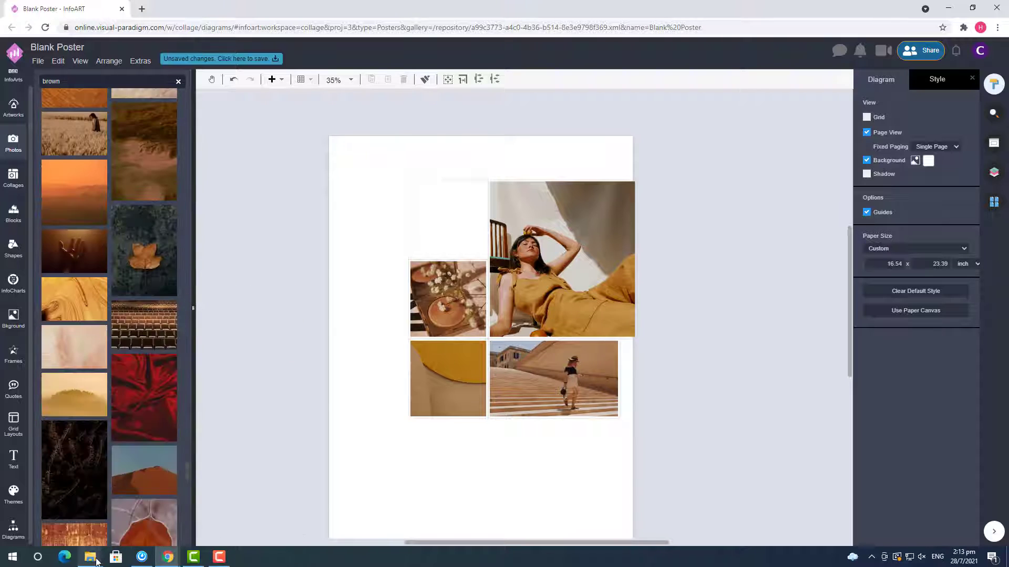
pyautogui.scroll(-10, 137, 315)
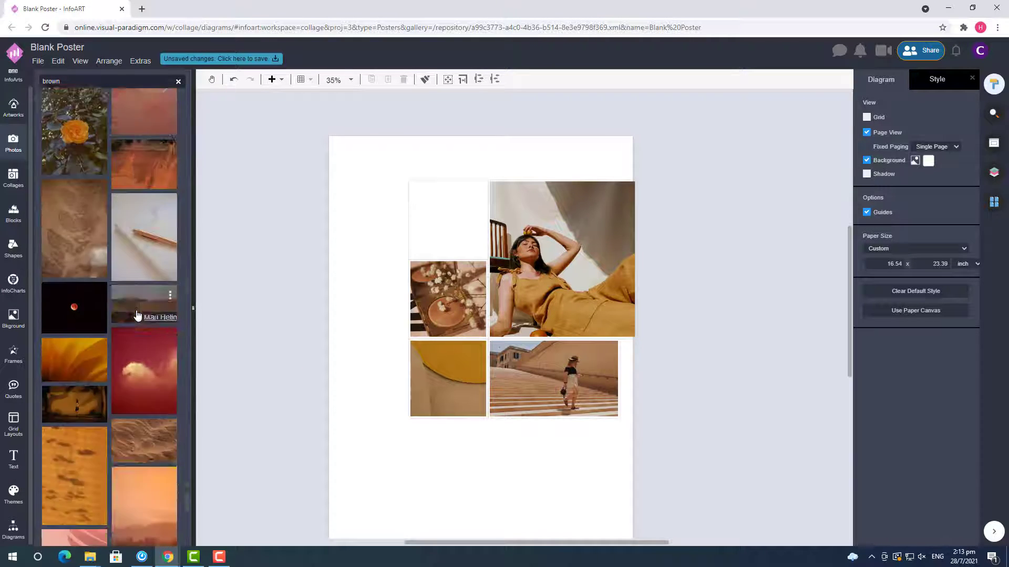
pyautogui.scroll(-15, 137, 315)
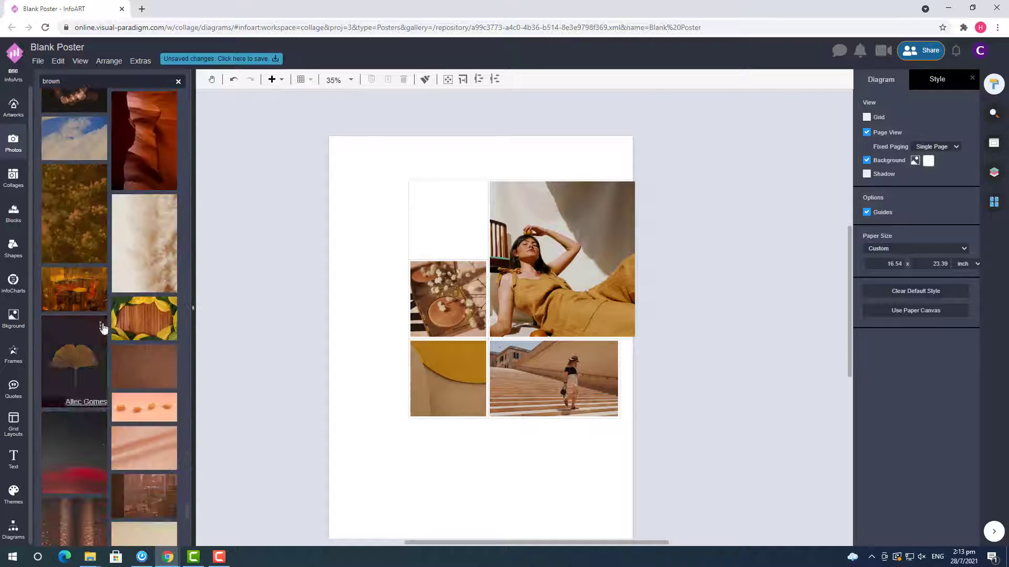
pyautogui.scroll(-15, 147, 368)
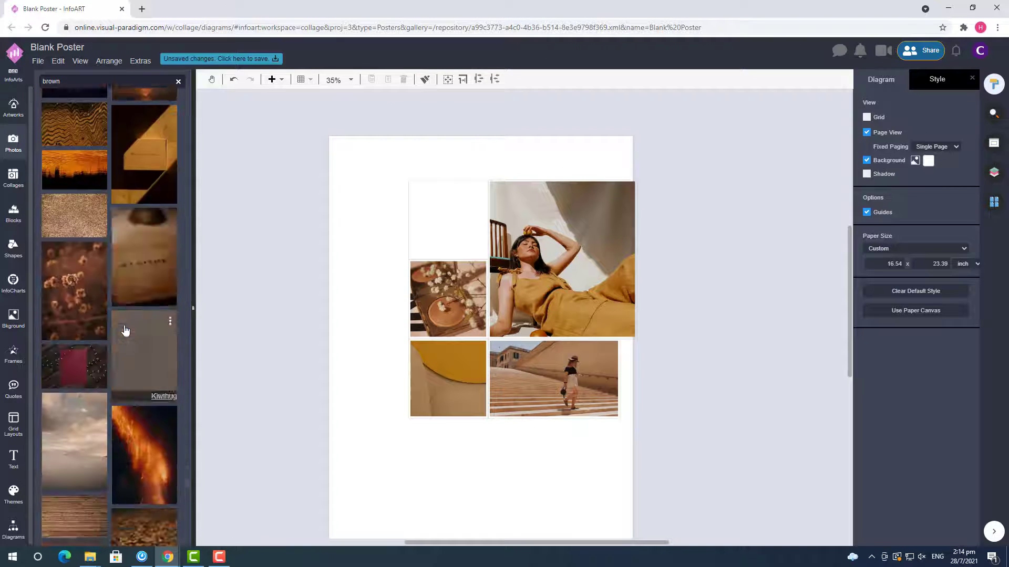
pyautogui.scroll(-20, 125, 336)
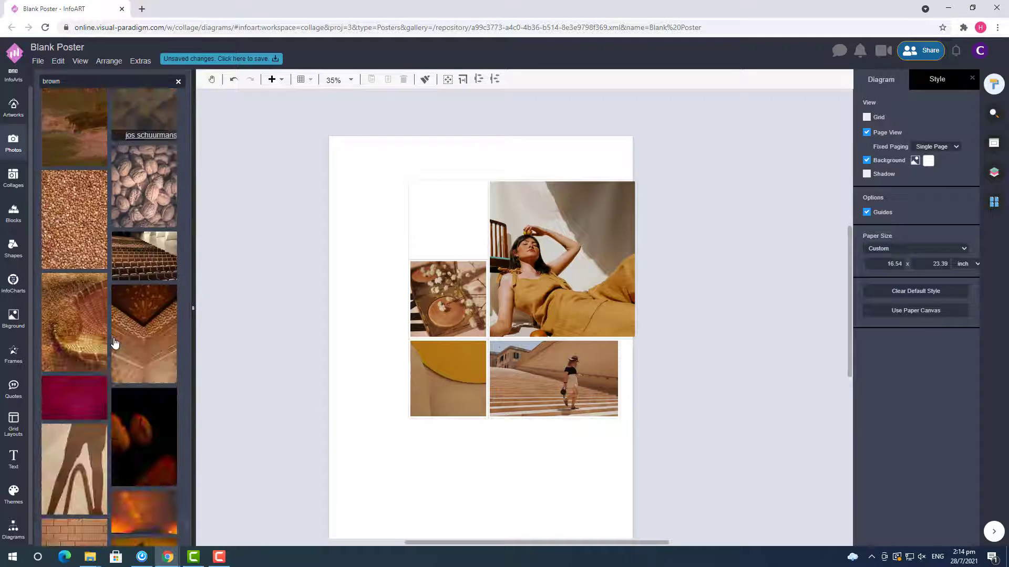
pyautogui.scroll(-5, 120, 371)
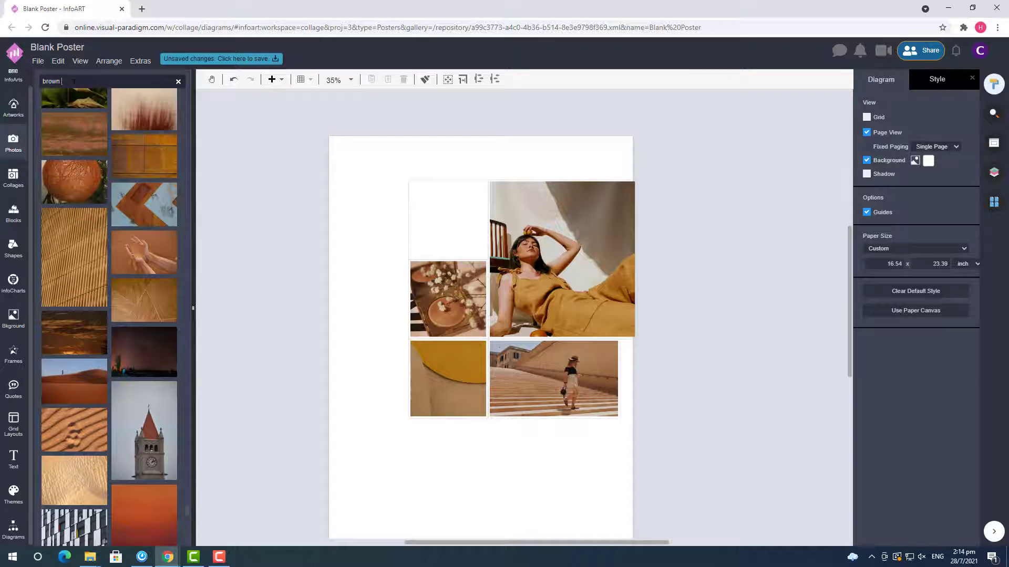
# Search the photos for "brown fashion" and fill the wide lower frame with the brown handbag and laptop photo.
pyautogui.write('fashion')
pyautogui.press('Return')
pyautogui.moveTo(74, 137); pyautogui.dragTo(554, 381)
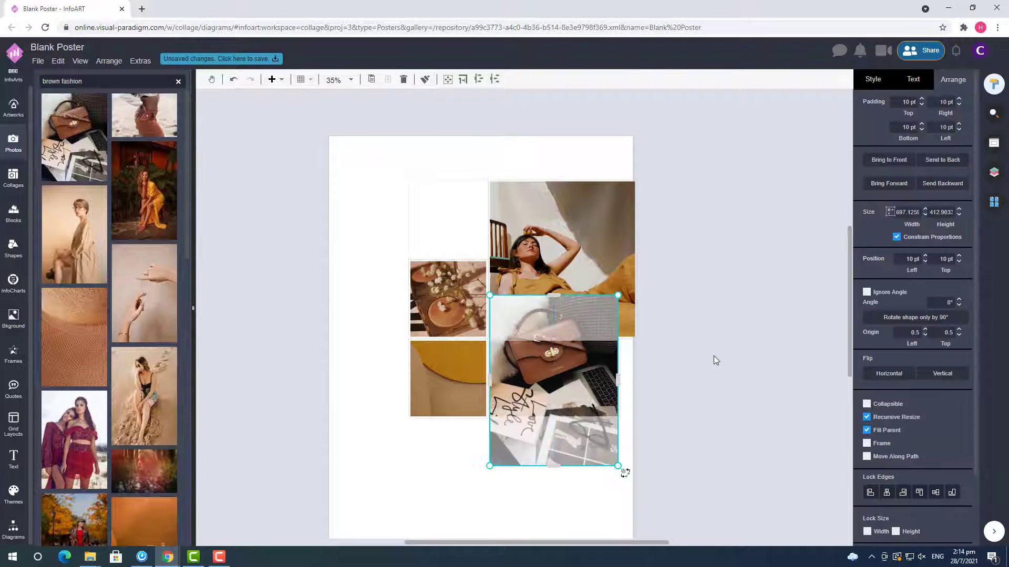
# Rotate the whole photo collage 28° clockwise on the poster.
pyautogui.moveTo(651, 177); pyautogui.dragTo(706, 262)
pyautogui.click(648, 194)
pyautogui.click(672, 257)
pyautogui.click(651, 308)
pyautogui.click(651, 309)
pyautogui.click(636, 210)
pyautogui.click(652, 203)
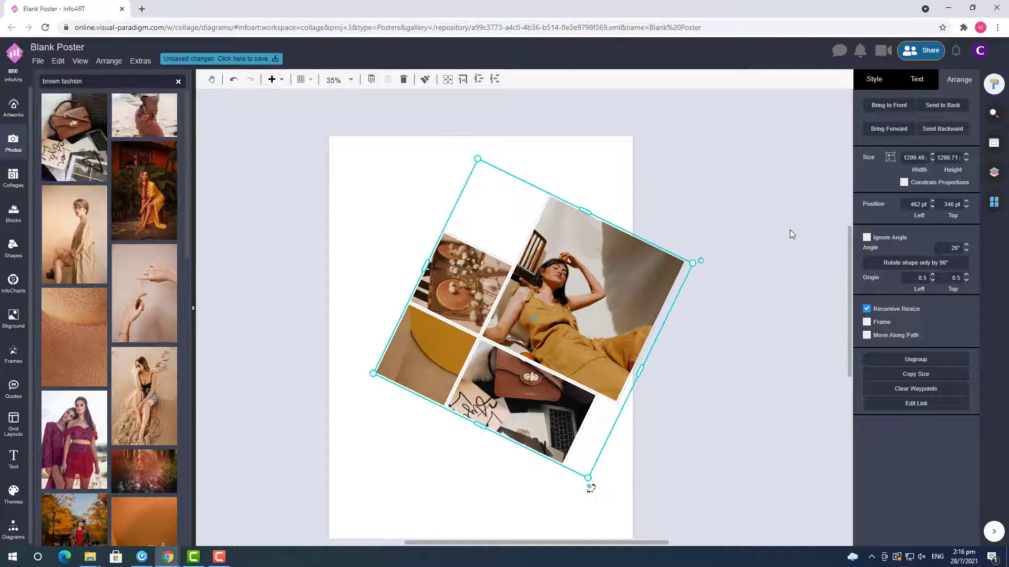
pyautogui.click(739, 204)
# Browse the artwork categories, then add a new layer above the Default layer.
pyautogui.click(14, 247)
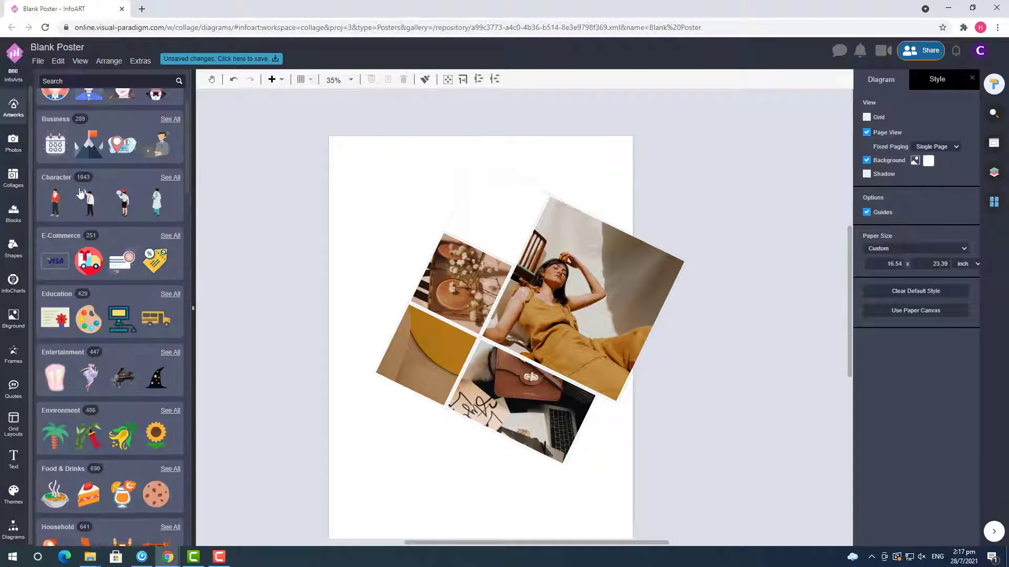
pyautogui.scroll(-6, 105, 315)
pyautogui.click(994, 172)
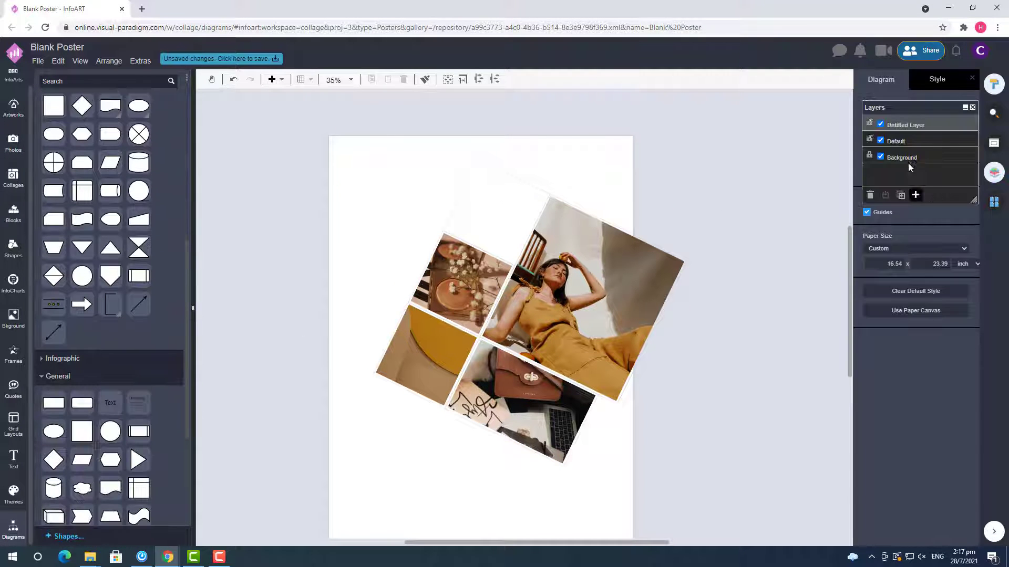
# Place a rectangle on the poster as a colour swatch, remove its outline and fill it with a tan brown.
pyautogui.moveTo(73, 410); pyautogui.dragTo(390, 318)
pyautogui.click(874, 79)
pyautogui.click(928, 105)
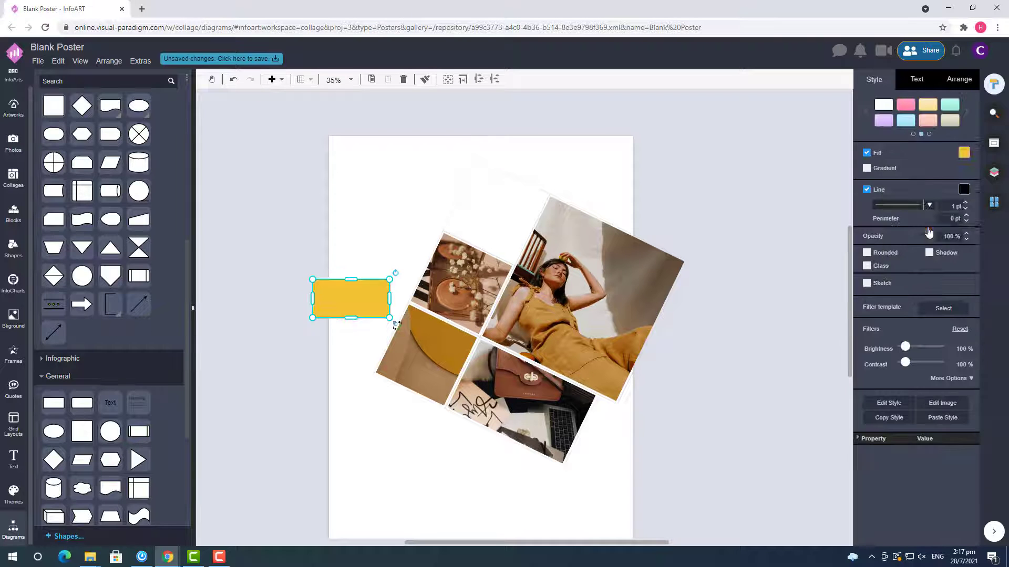
pyautogui.click(963, 152)
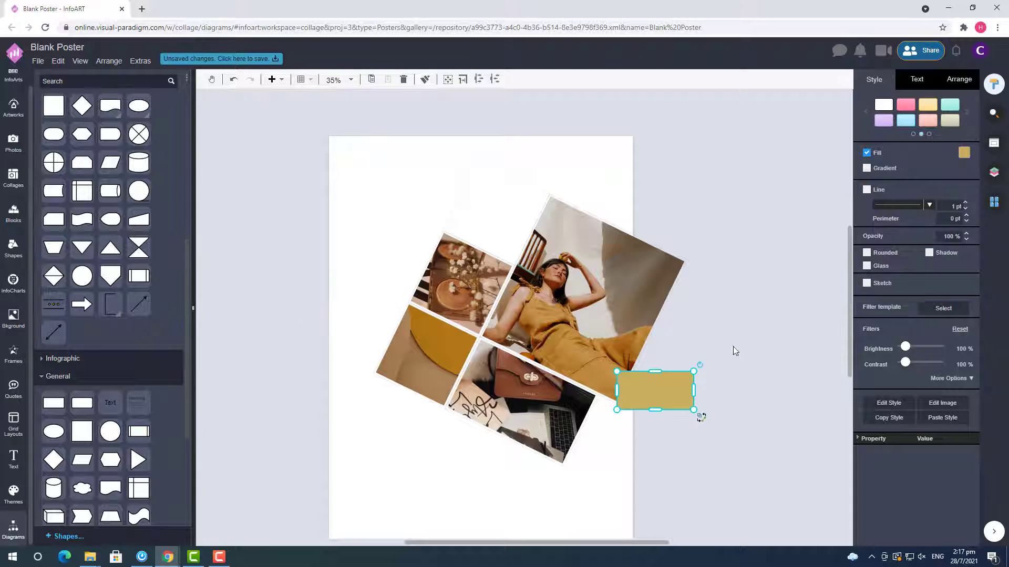
pyautogui.click(964, 152)
pyautogui.click(986, 278)
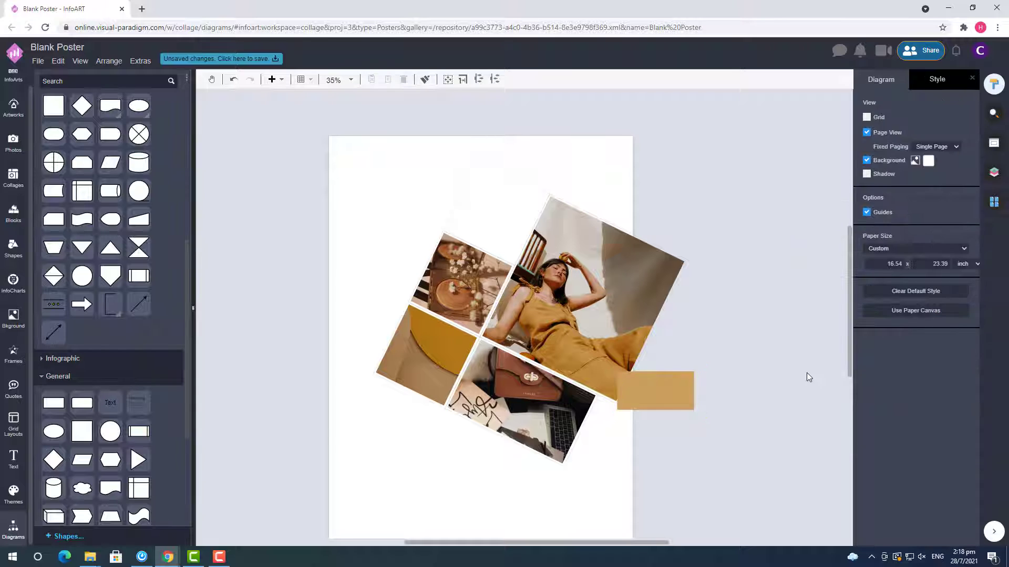
# Duplicate the tan swatch beside the page and fill the copy with an orange-yellow.
pyautogui.moveTo(620, 395); pyautogui.dragTo(454, 431)
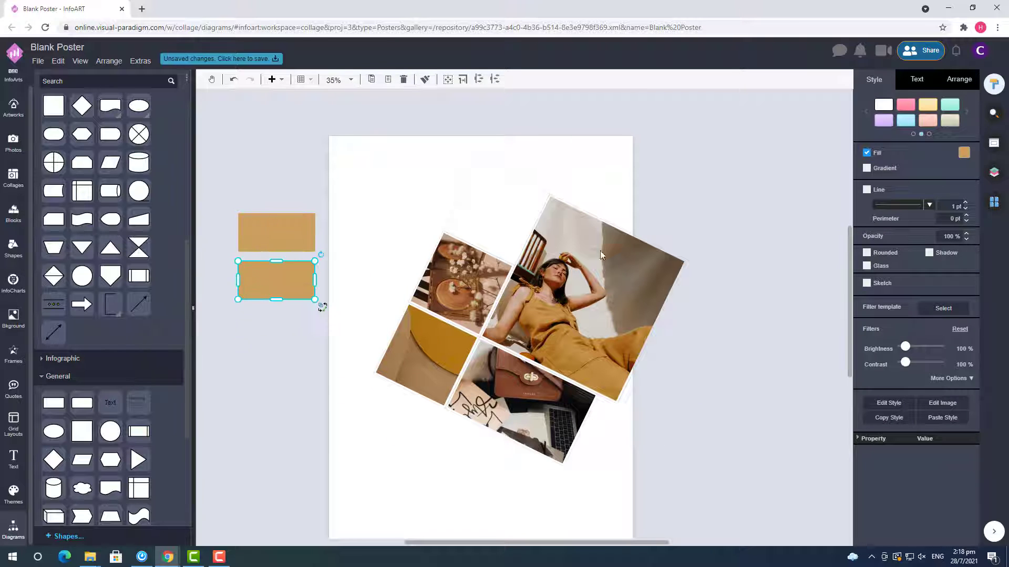
pyautogui.click(963, 152)
pyautogui.click(968, 182)
pyautogui.click(986, 278)
# Copy the orange swatch below itself and fill the copy with a reddish terracotta brown.
pyautogui.moveTo(292, 283); pyautogui.dragTo(258, 337)
pyautogui.click(963, 153)
pyautogui.click(943, 267)
pyautogui.click(988, 278)
# Duplicate the terracotta swatch, fill the copy with a very pale cream and put it above the other swatches.
pyautogui.moveTo(413, 298); pyautogui.dragTo(419, 296)
pyautogui.click(964, 152)
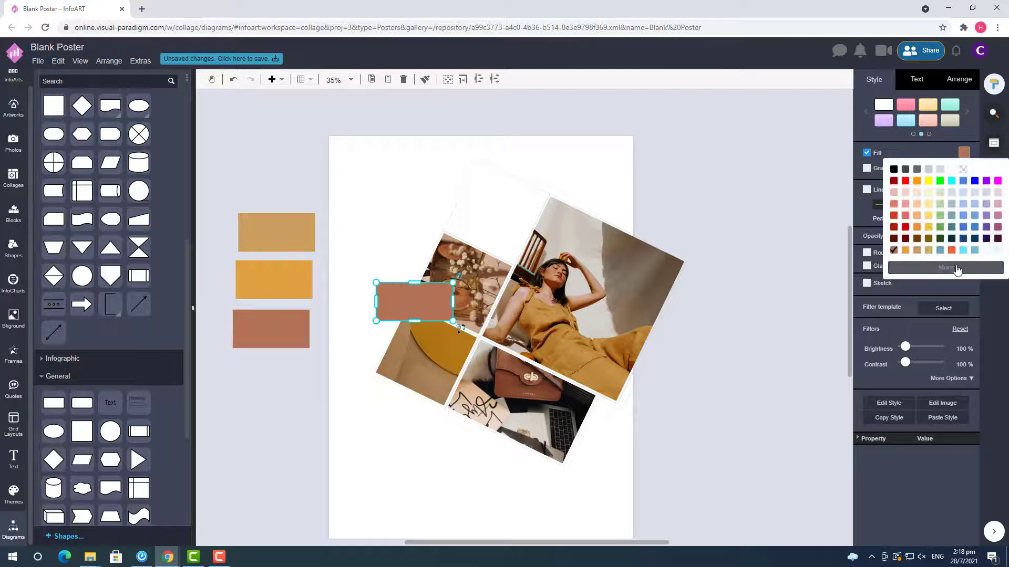
pyautogui.click(943, 268)
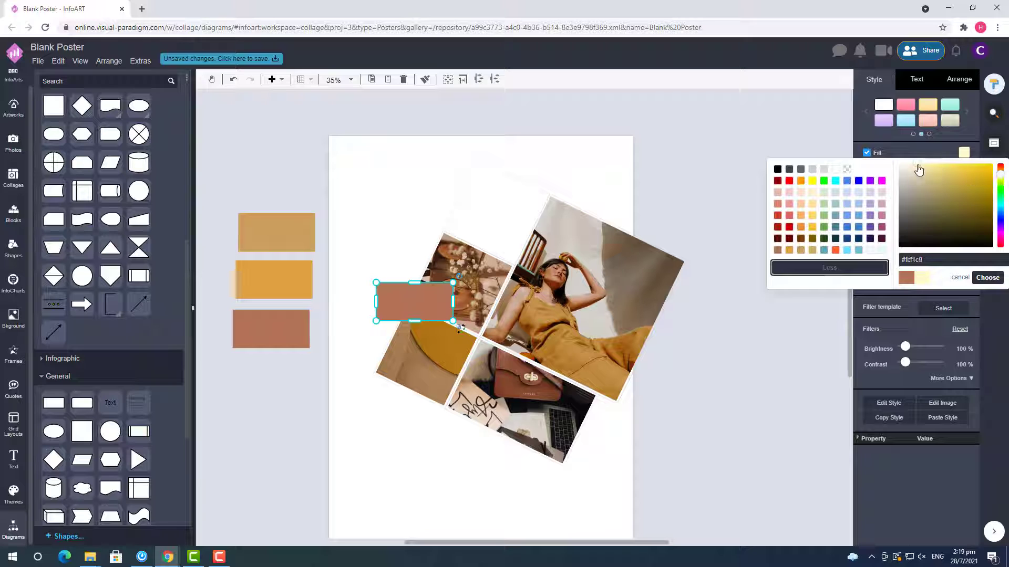
pyautogui.click(987, 278)
pyautogui.moveTo(411, 299); pyautogui.dragTo(273, 185)
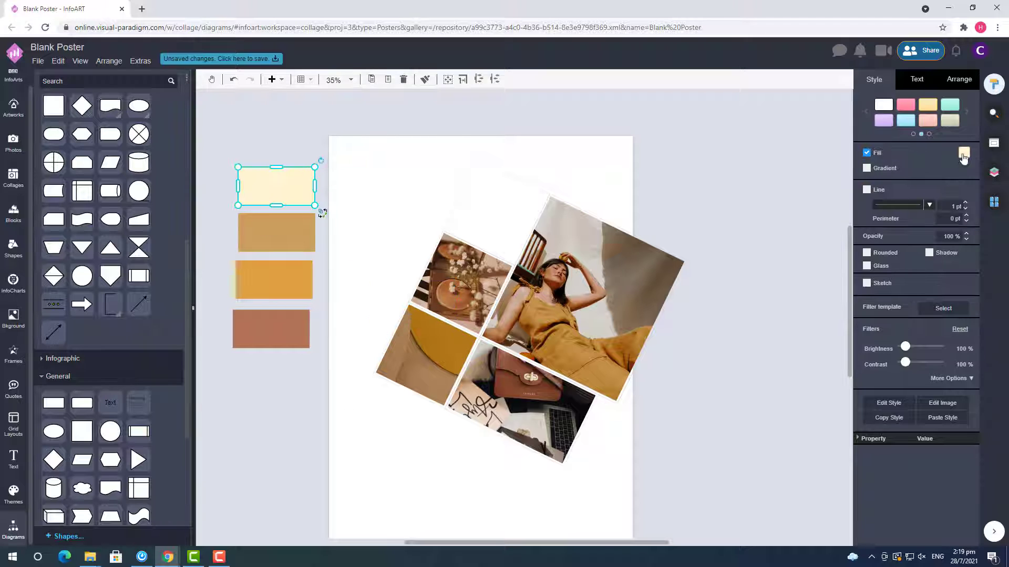
pyautogui.click(964, 152)
pyautogui.click(367, 472)
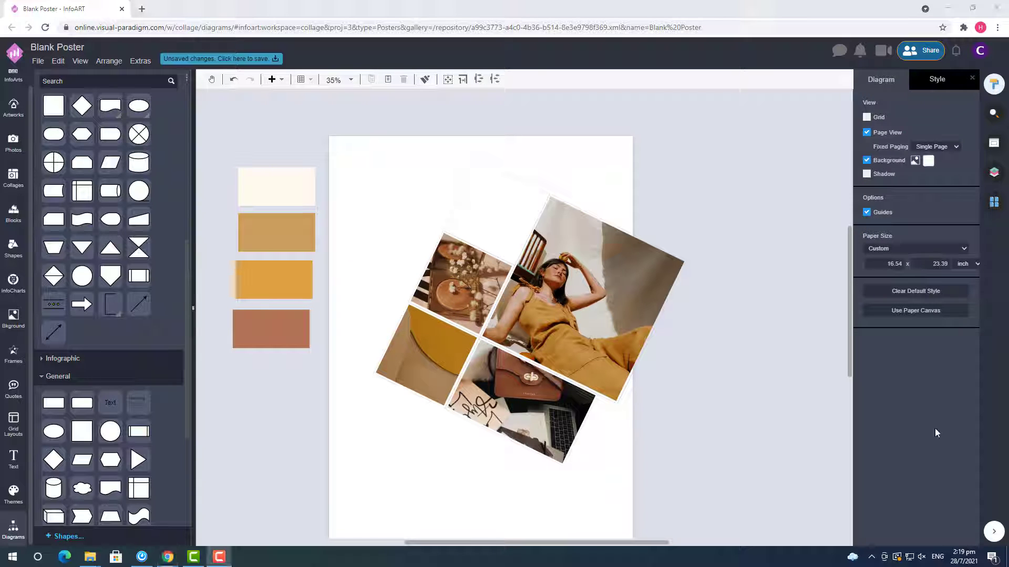
# Create three thin slanted tan bars parallel to the collage's tilt, two above its upper left and one over its lower right.
pyautogui.moveTo(290, 250); pyautogui.dragTo(366, 222)
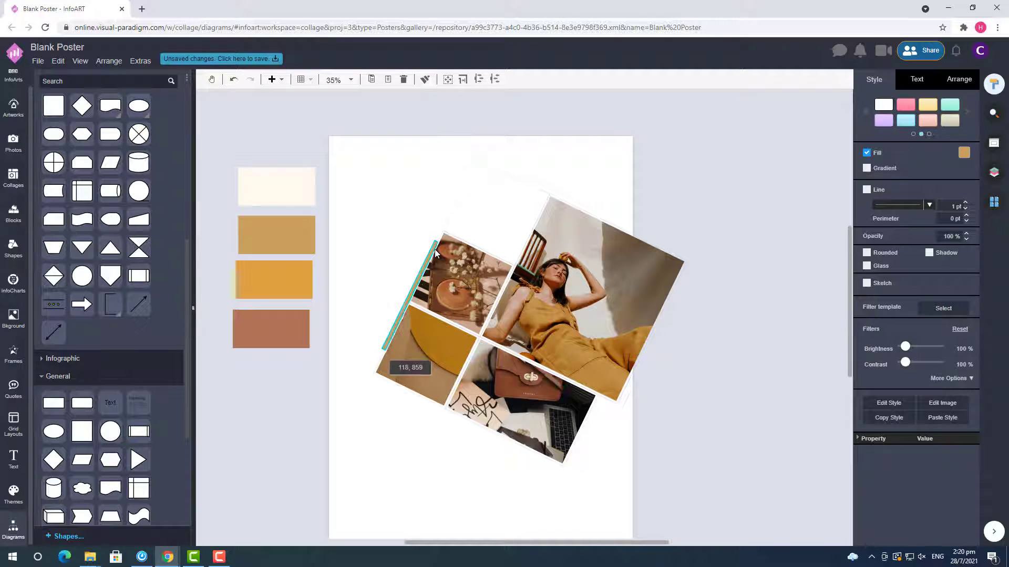
pyautogui.moveTo(460, 179); pyautogui.dragTo(604, 152)
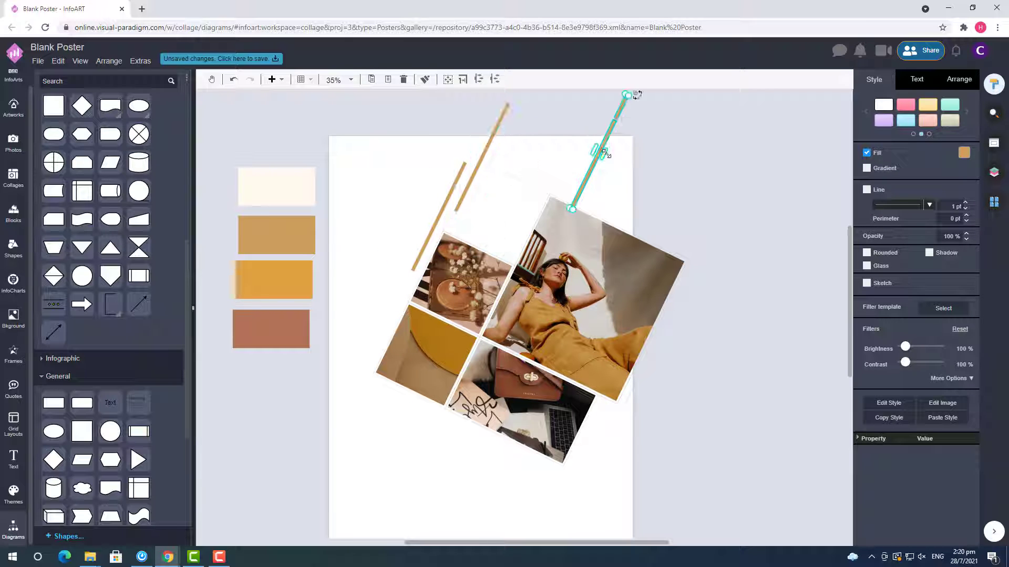
pyautogui.moveTo(601, 418); pyautogui.dragTo(601, 420)
pyautogui.click(303, 415)
# Add an unfilled square with a 10 pt terracotta outline, tilt it like the collage and overlap it with the collage's upper-left corner.
pyautogui.scroll(-2, 105, 421)
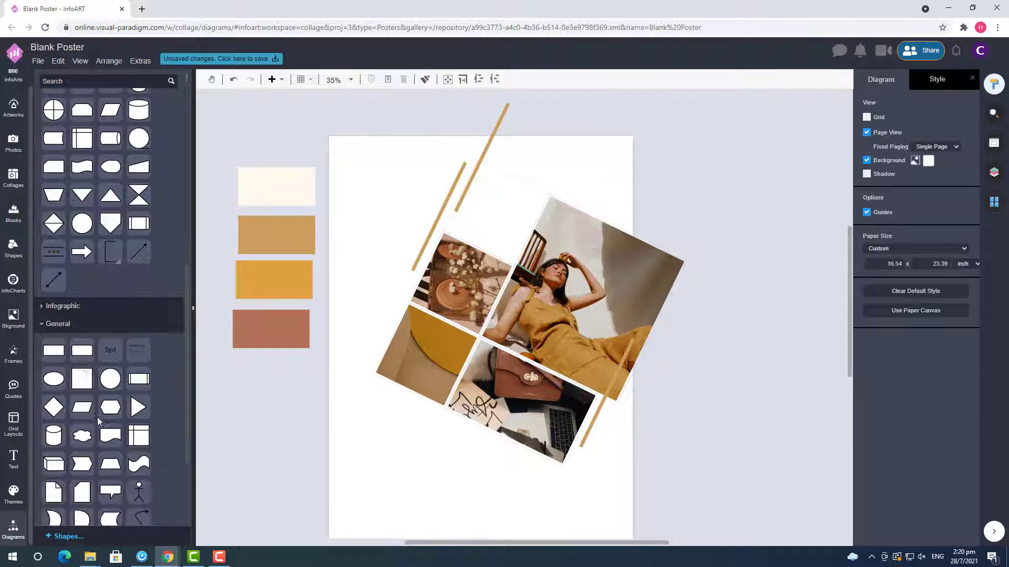
pyautogui.click(82, 379)
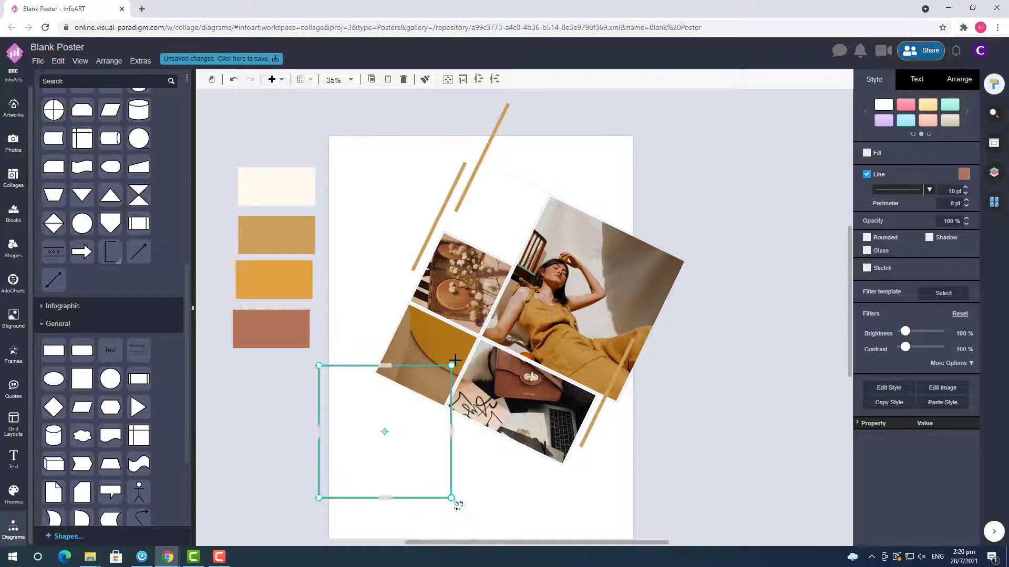
pyautogui.moveTo(429, 508); pyautogui.dragTo(418, 455)
pyautogui.scroll(-1, 418, 455)
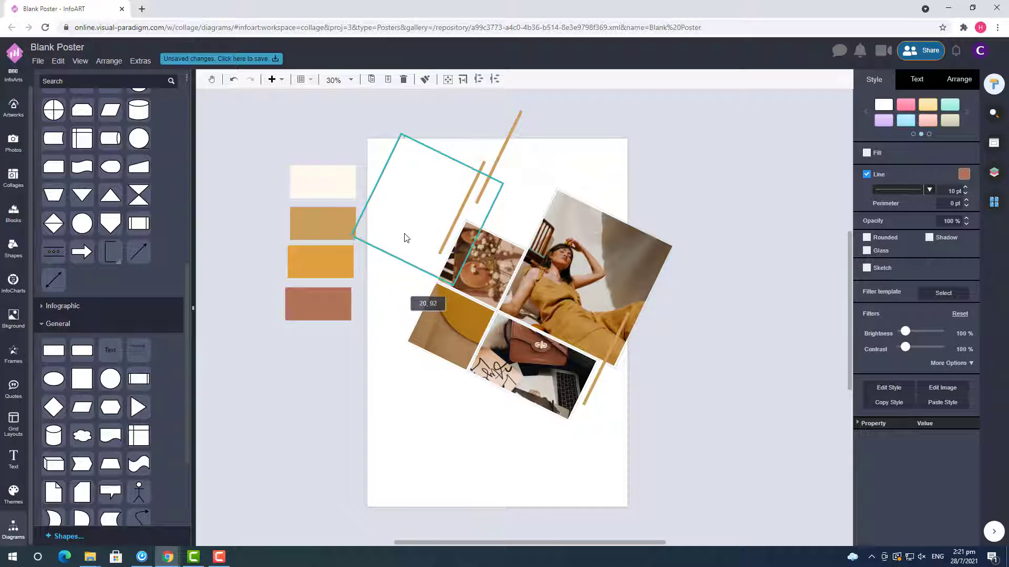
pyautogui.moveTo(399, 239); pyautogui.dragTo(423, 226)
pyautogui.click(403, 139)
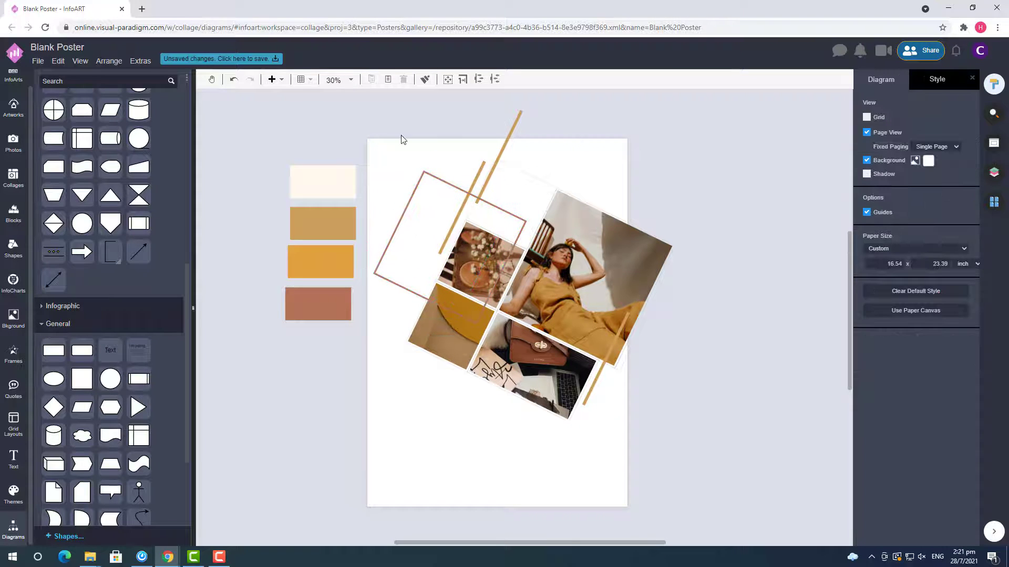
# Duplicate the outlined square and place the copy over the collage's lower-right corner.
pyautogui.click(414, 229)
pyautogui.moveTo(514, 432); pyautogui.dragTo(514, 430)
pyautogui.click(720, 400)
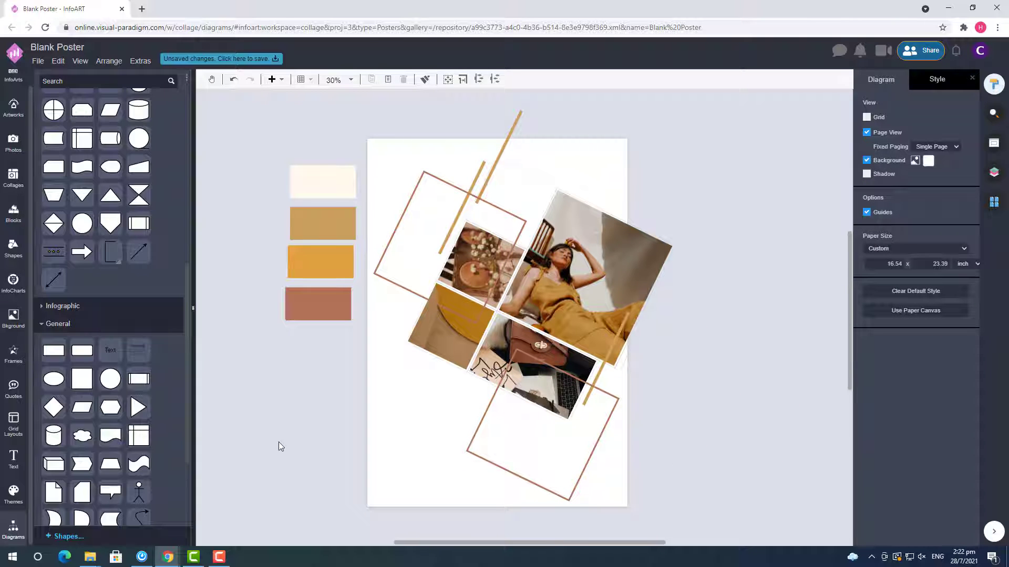
# Try reducing the opacity of both outlined squares.
pyautogui.click(408, 270)
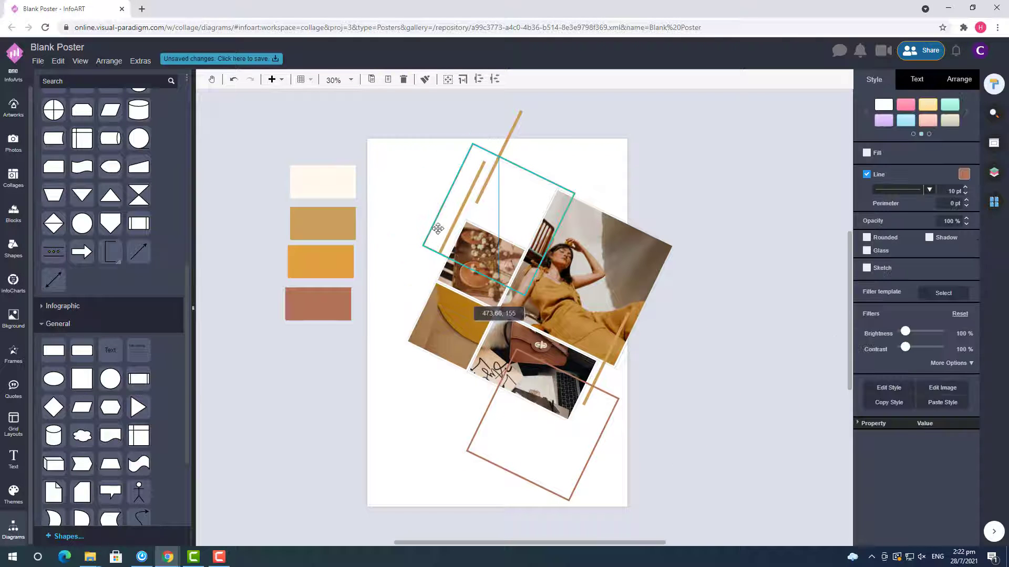
pyautogui.click(373, 216)
pyautogui.click(586, 429)
pyautogui.press('Tab')
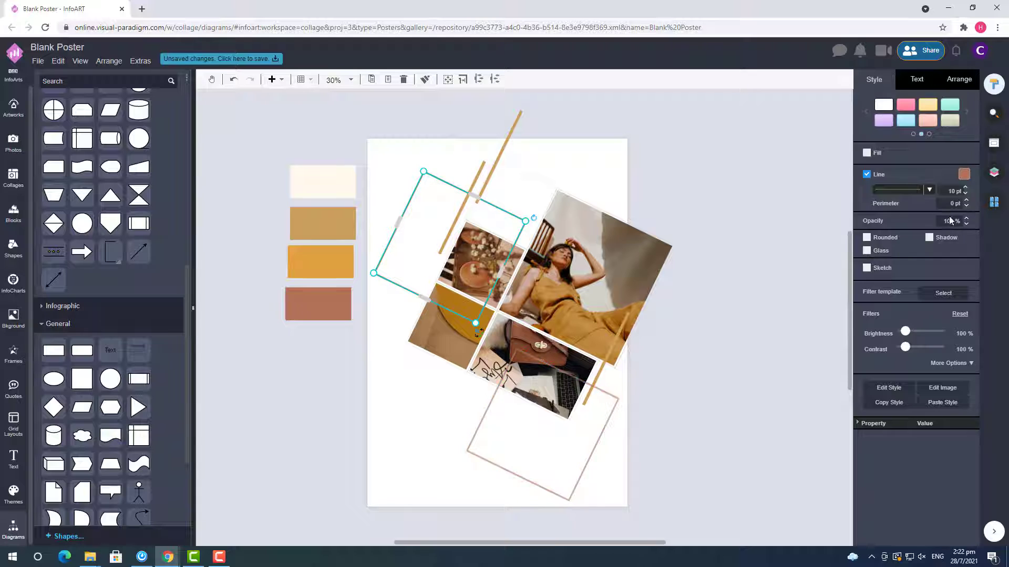
pyautogui.press('Tab')
pyautogui.press('Escape')
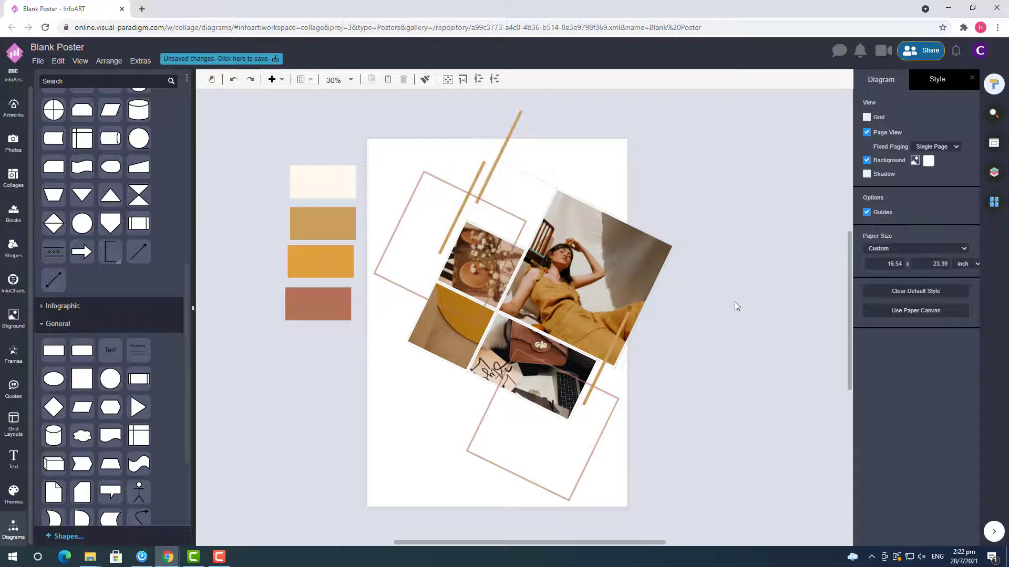
# Return both outlined squares to full opacity and thin their outlines to 8 pt.
pyautogui.press('Tab')
pyautogui.scroll(3, 450, 231)
pyautogui.press('Escape')
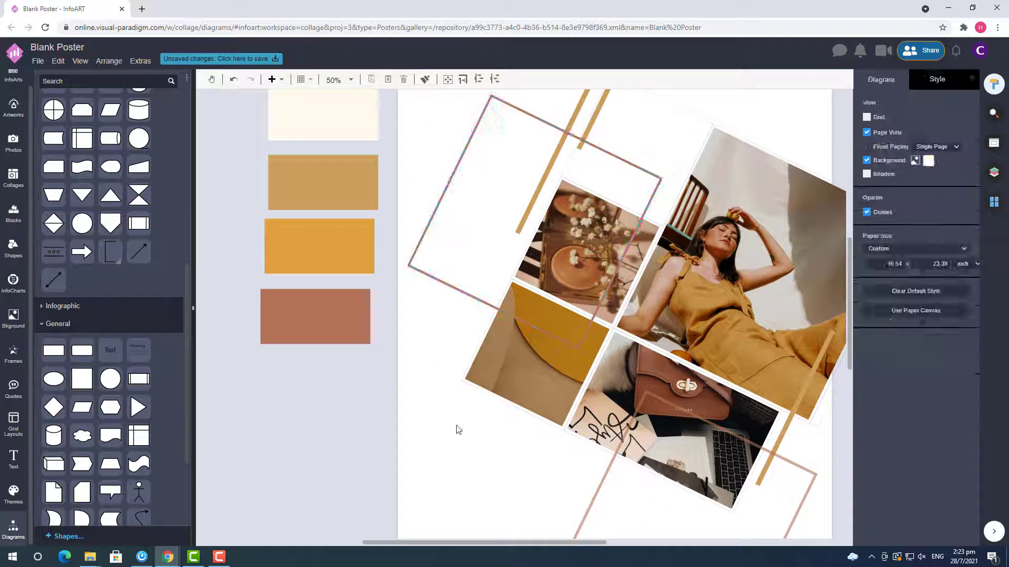
pyautogui.press('Tab')
pyautogui.press('Escape')
pyautogui.scroll(-2, 457, 371)
# Add a "Special Sale" text at 200 pt and place it, widened to two lines, across the poster's upper left.
pyautogui.doubleClick(400, 403)
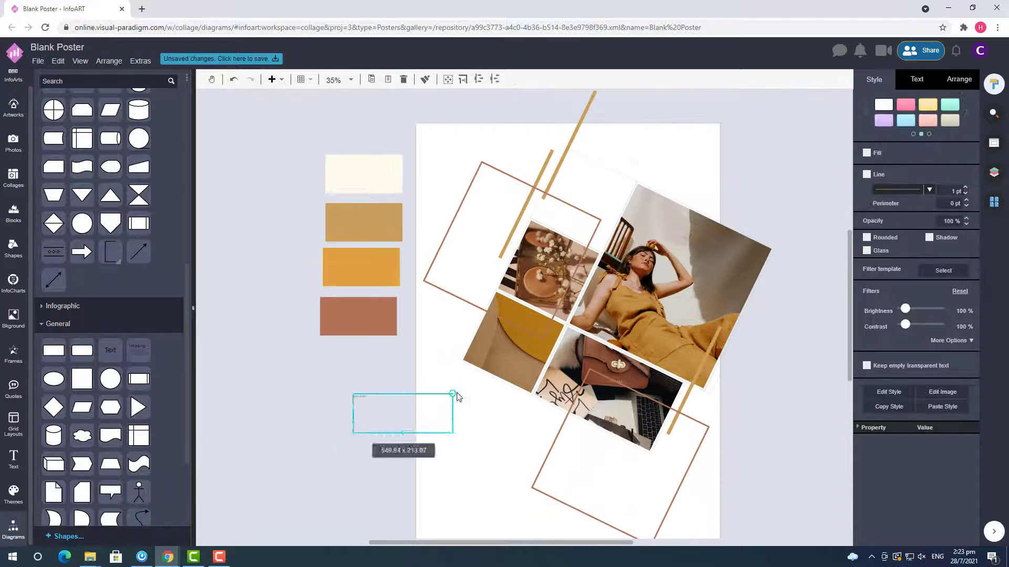
pyautogui.write('Special Sale')
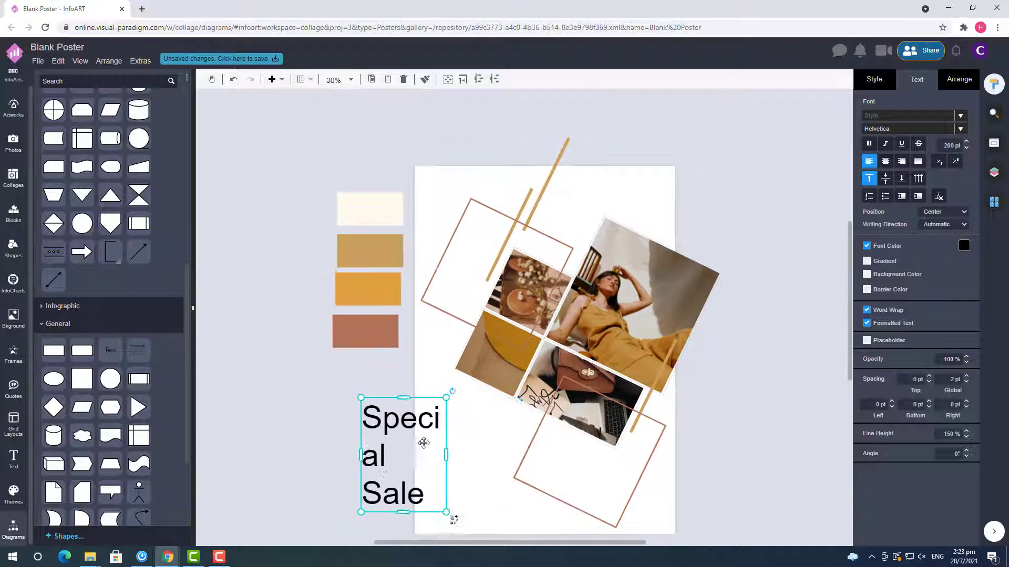
pyautogui.moveTo(399, 452); pyautogui.dragTo(526, 226)
pyautogui.doubleClick(545, 241)
# Set the "Special Sale" text to 300 pt in pale cream with 70% opacity.
pyautogui.click(948, 146)
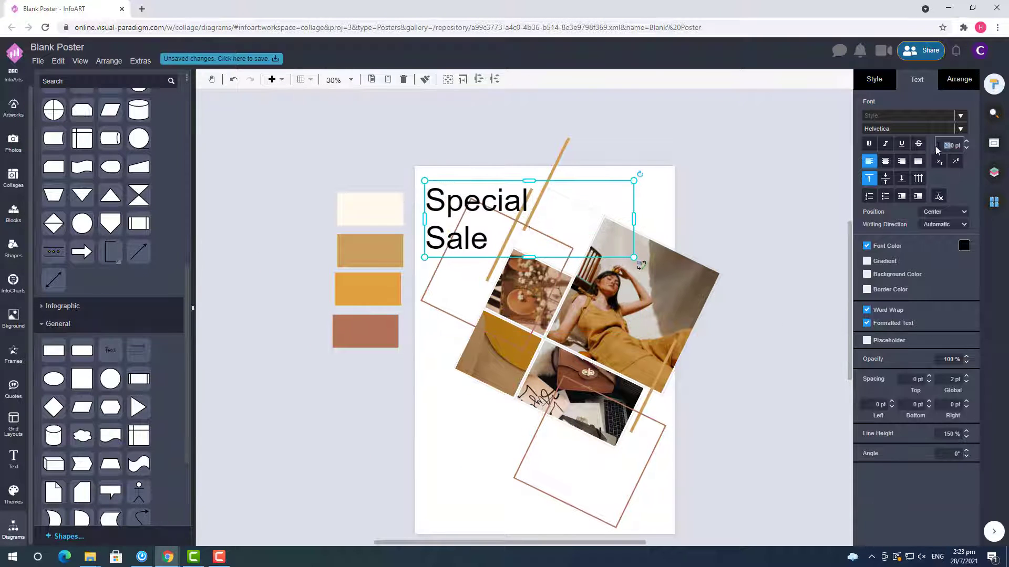
pyautogui.write('300')
pyautogui.press('Return')
pyautogui.click(964, 245)
pyautogui.click(963, 355)
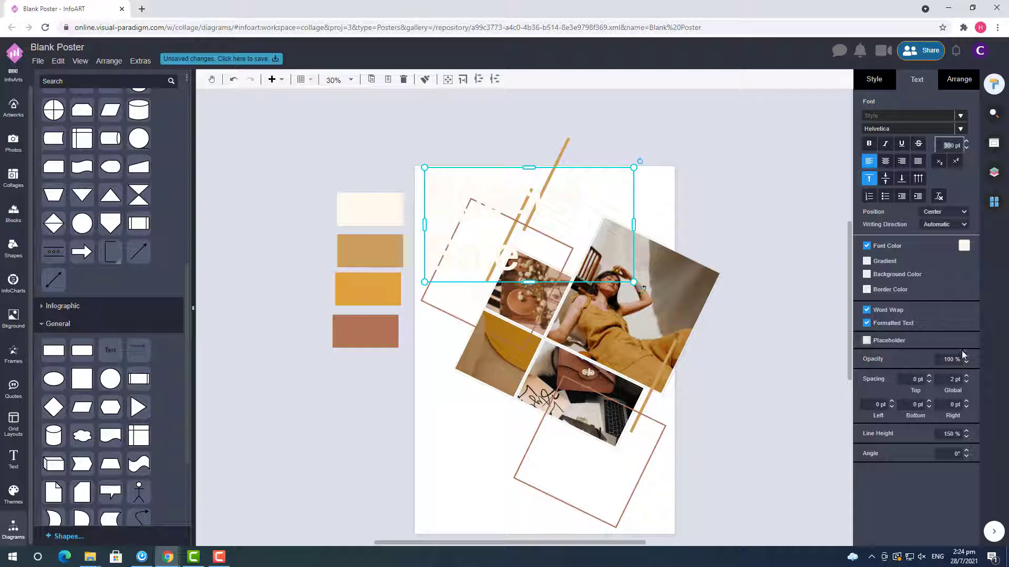
# Move the title text and spare swatches aside and stretch the orange swatch into an 815 × 2346 pt panel along the page's left edge.
pyautogui.moveTo(528, 226); pyautogui.dragTo(785, 272)
pyautogui.moveTo(386, 263); pyautogui.dragTo(318, 190)
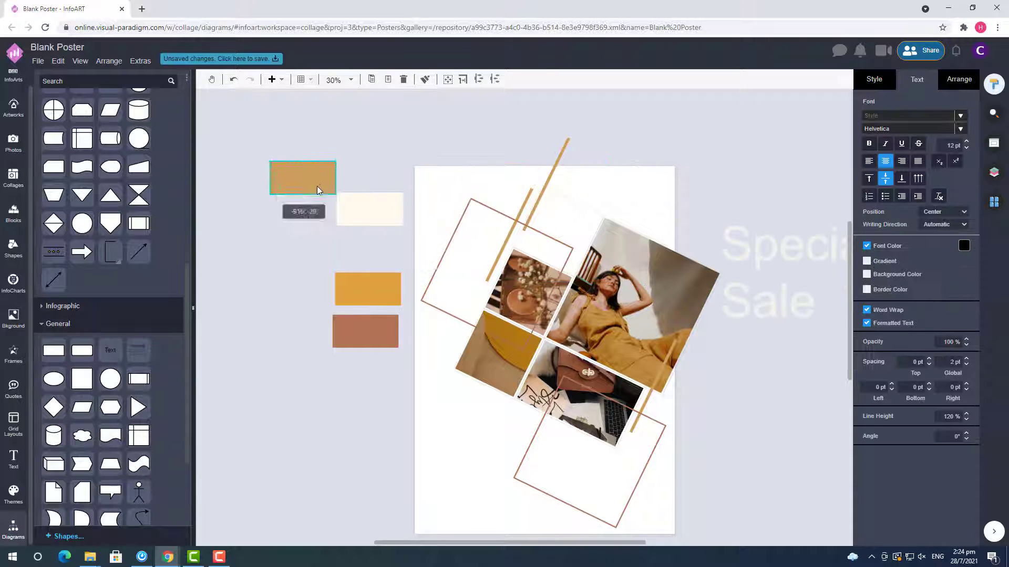
pyautogui.moveTo(473, 193); pyautogui.dragTo(546, 356)
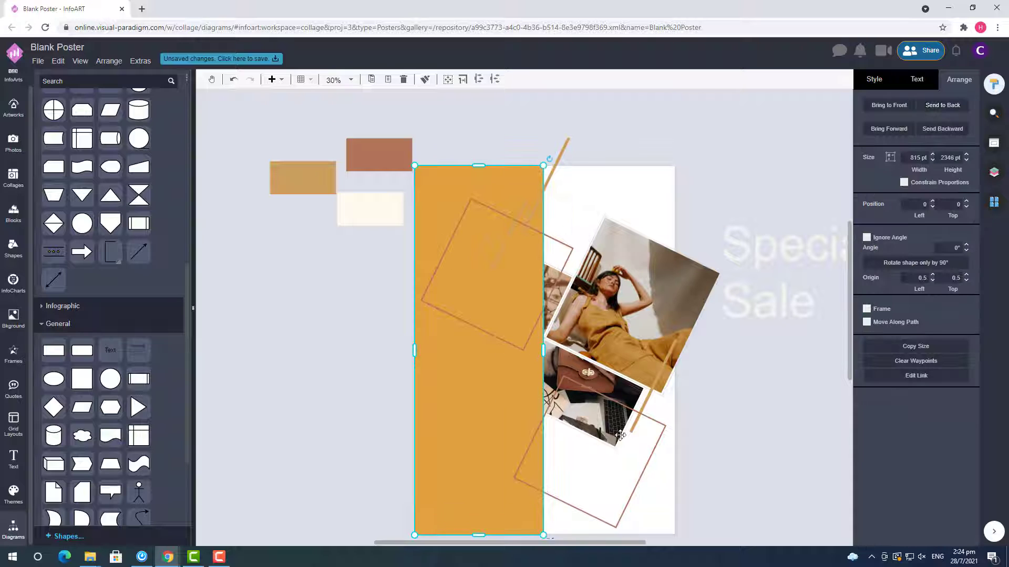
# Transfer the orange panel to a new layer between the Default and Background layers and align it with the page's left edge.
pyautogui.press('Delete')
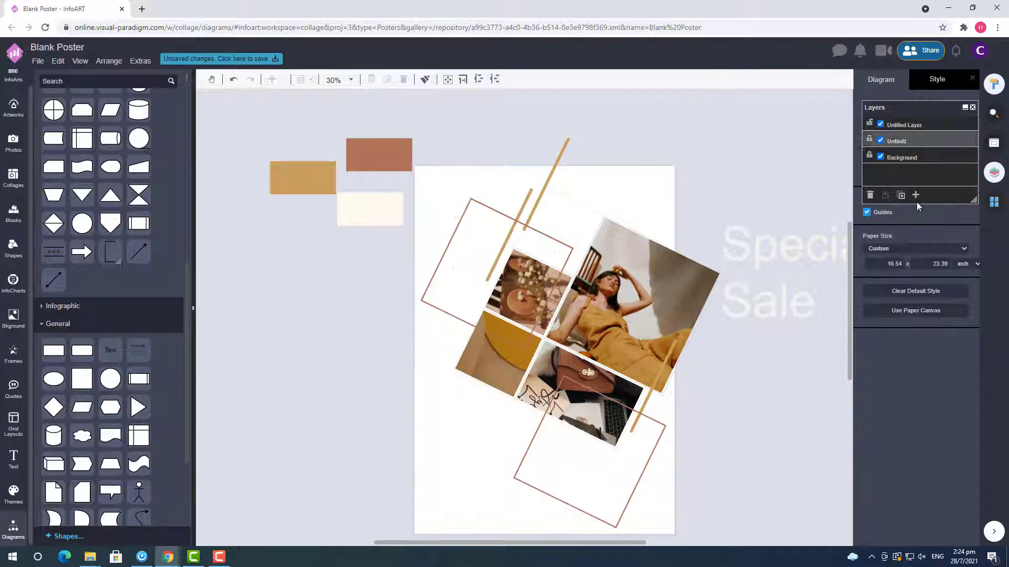
pyautogui.hotkey('ctrl', 'z')
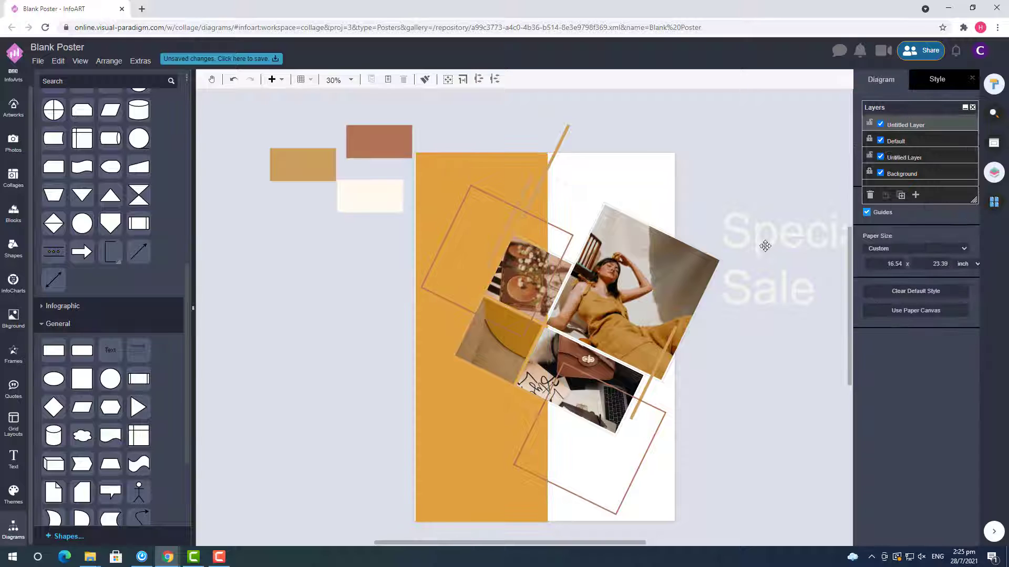
pyautogui.click(448, 507)
# Bring the "Special Sale" text back over the top of the orange panel and reduce its font size.
pyautogui.moveTo(789, 241); pyautogui.dragTo(520, 213)
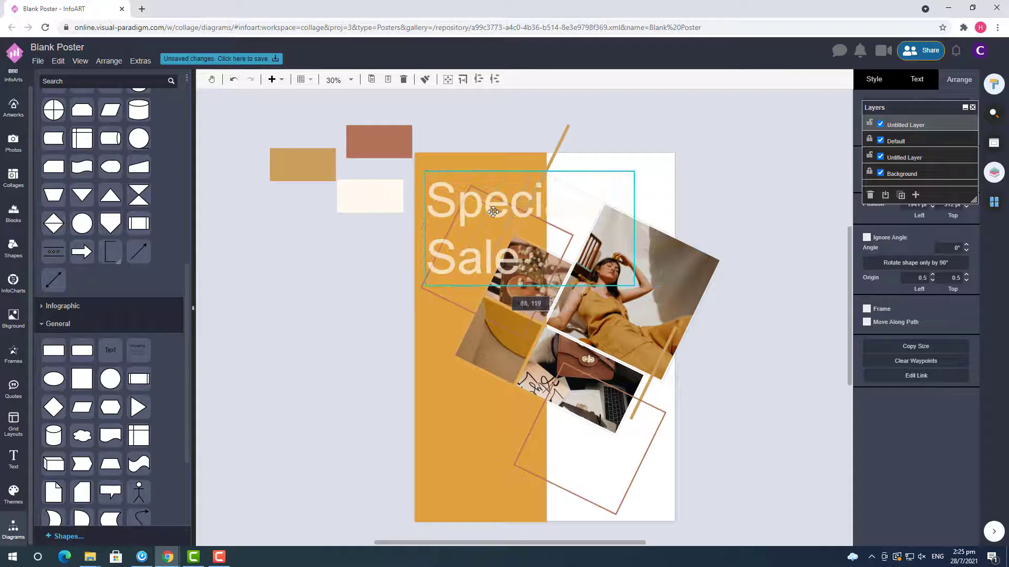
pyautogui.click(968, 107)
pyautogui.click(915, 80)
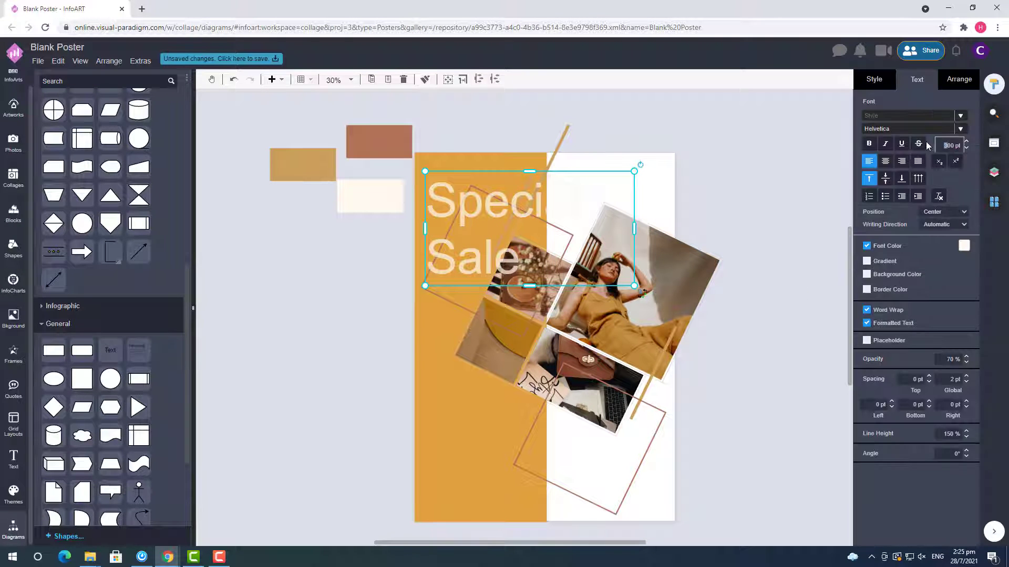
# Set the "Special Sale" font to Abril Fatface and adjust the text's position on the orange panel.
pyautogui.click(905, 129)
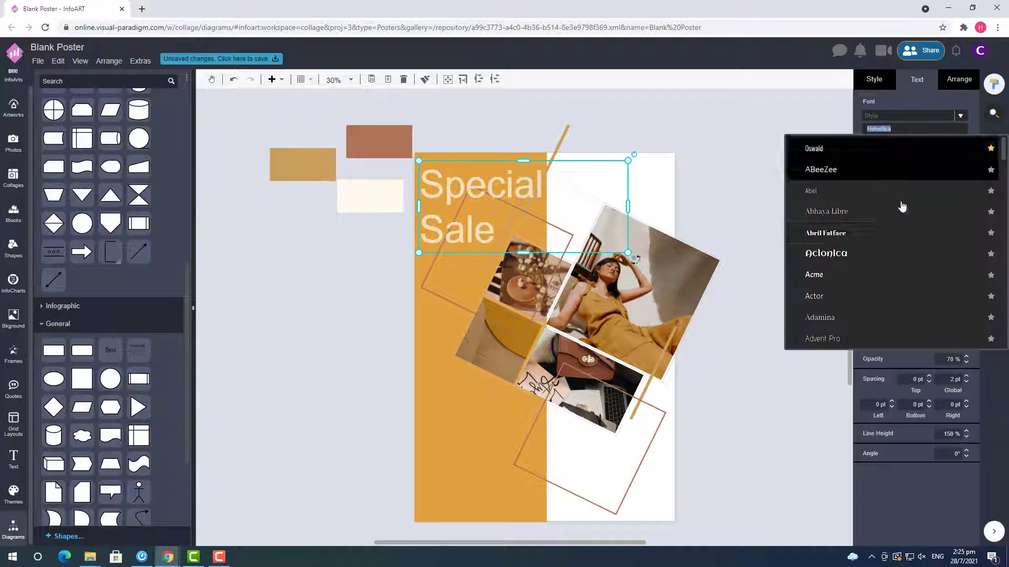
pyautogui.click(894, 233)
pyautogui.moveTo(481, 191); pyautogui.dragTo(480, 191)
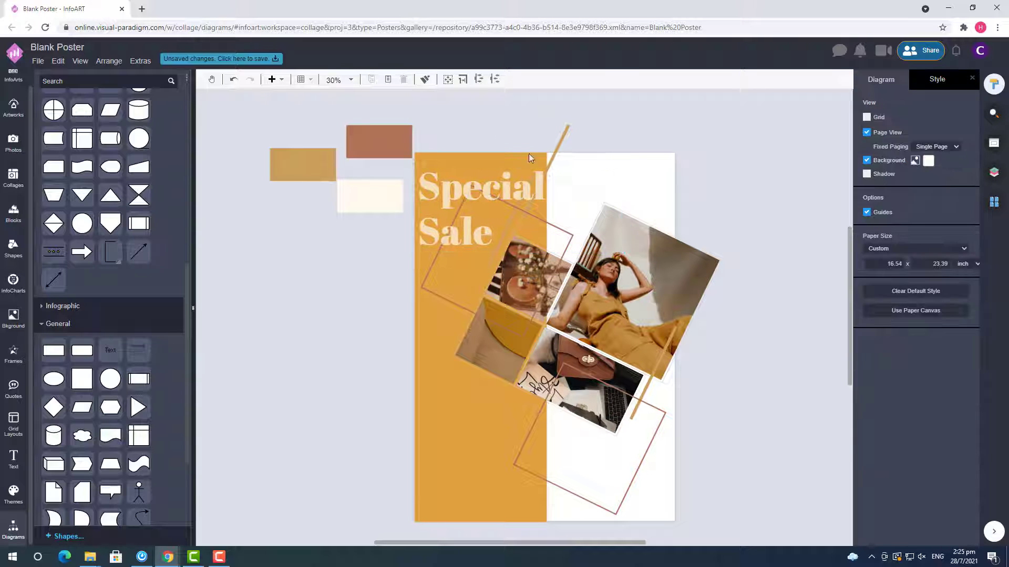
# Lighten the long slanted bar and shift it inside the page, and move the upper outlined square off the poster.
pyautogui.click(743, 270)
pyautogui.click(573, 111)
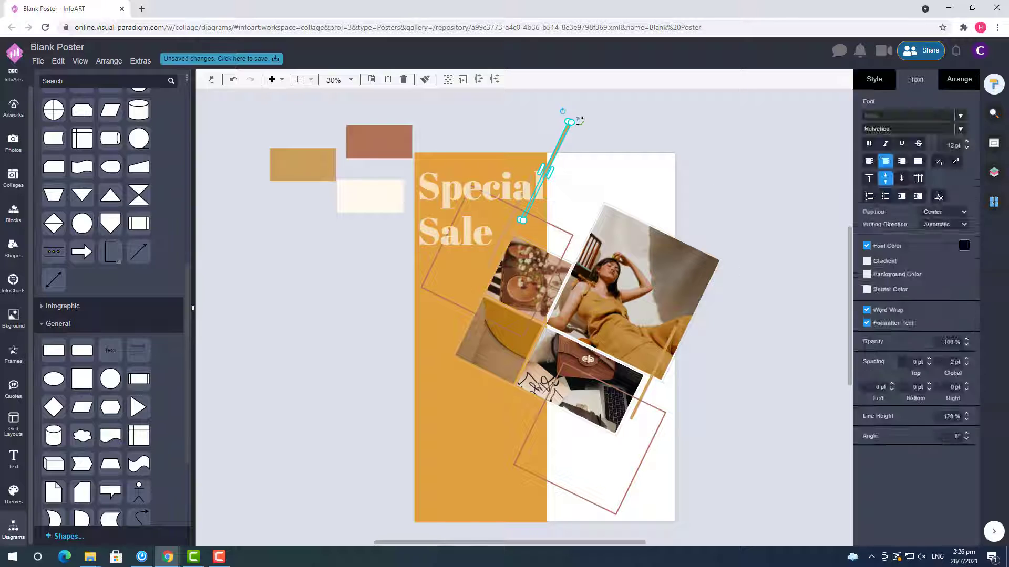
pyautogui.moveTo(572, 112); pyautogui.dragTo(578, 159)
pyautogui.moveTo(439, 247); pyautogui.dragTo(286, 295)
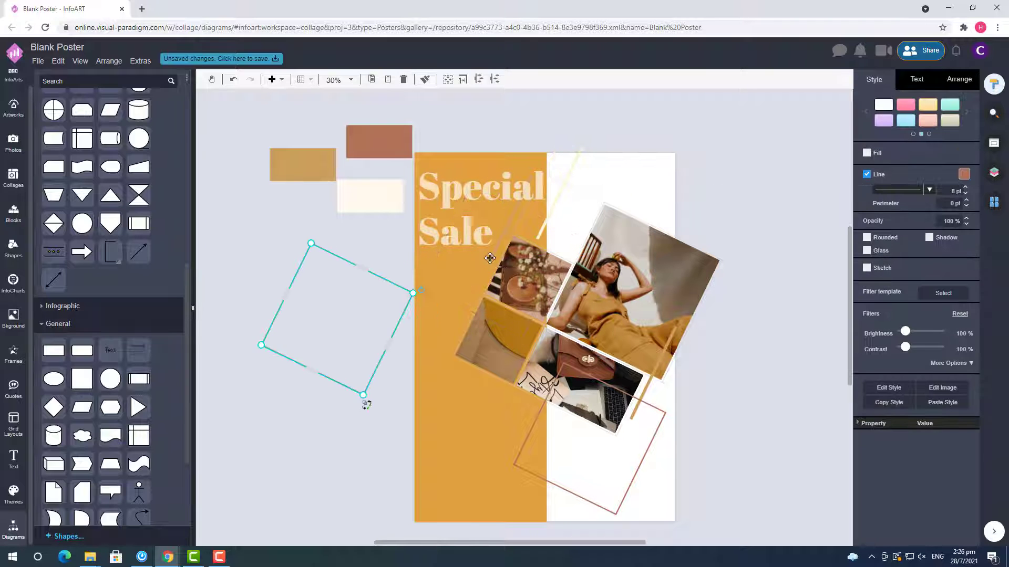
# Position the short slanted bar beside the collage's upper-left edge and park the outlined square beyond the page's upper-right corner.
pyautogui.moveTo(535, 235); pyautogui.dragTo(472, 296)
pyautogui.click(474, 322)
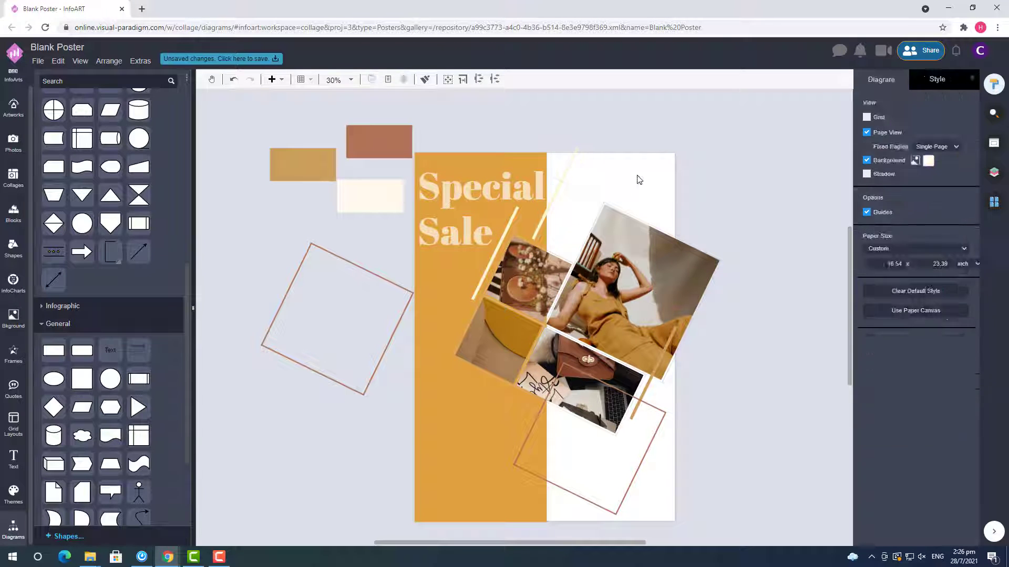
pyautogui.moveTo(383, 363); pyautogui.dragTo(534, 383)
pyautogui.click(708, 132)
pyautogui.moveTo(564, 262); pyautogui.dragTo(811, 206)
# Change the fill of both upper slanted bars to reddish brown.
pyautogui.click(564, 263)
pyautogui.click(554, 191)
pyautogui.click(530, 231)
pyautogui.click(494, 253)
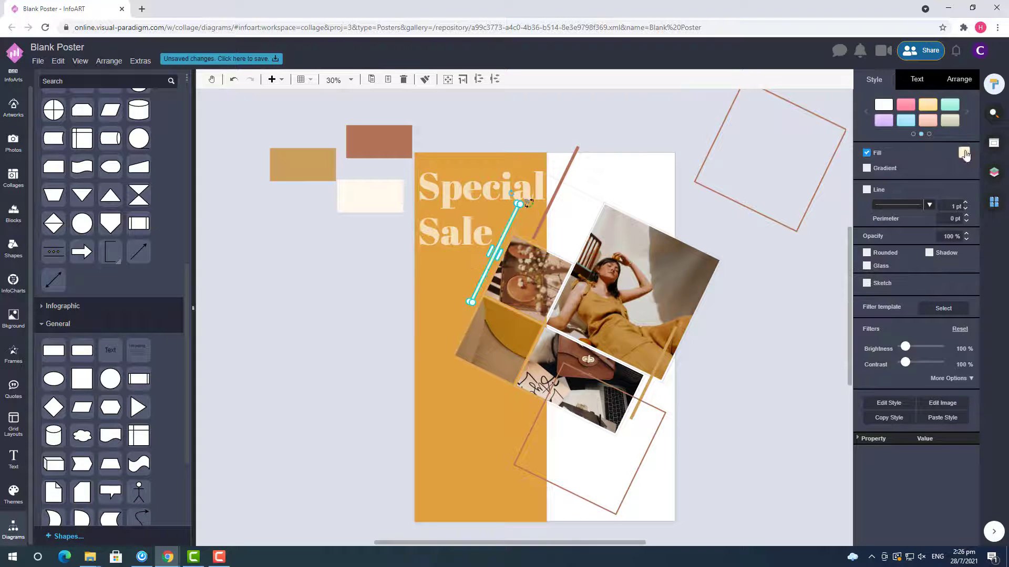
pyautogui.click(817, 304)
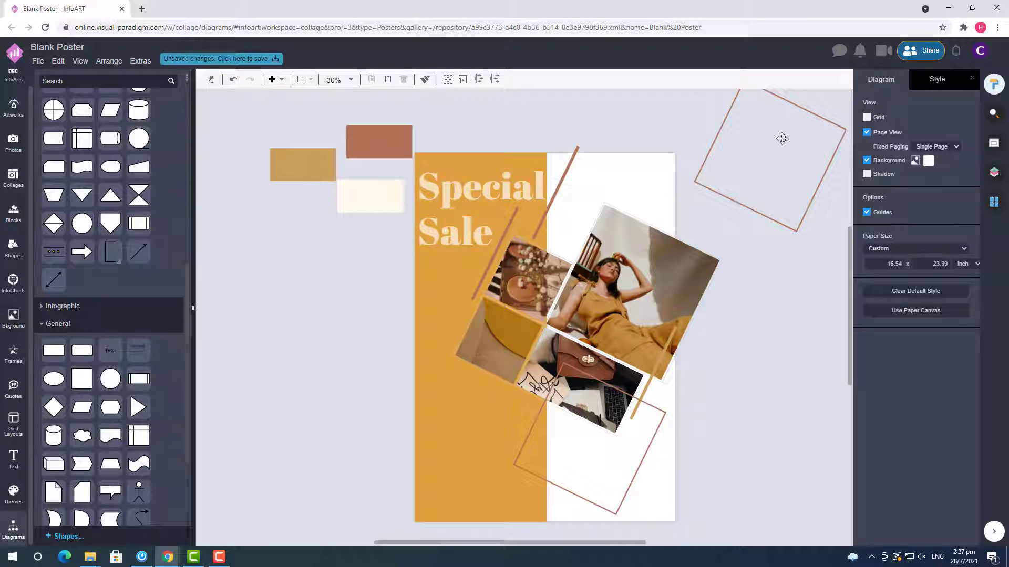
# Shrink the parked outlined square and place it overlapping the top corner of the woman's photo.
pyautogui.moveTo(782, 138); pyautogui.dragTo(627, 193)
pyautogui.click(717, 203)
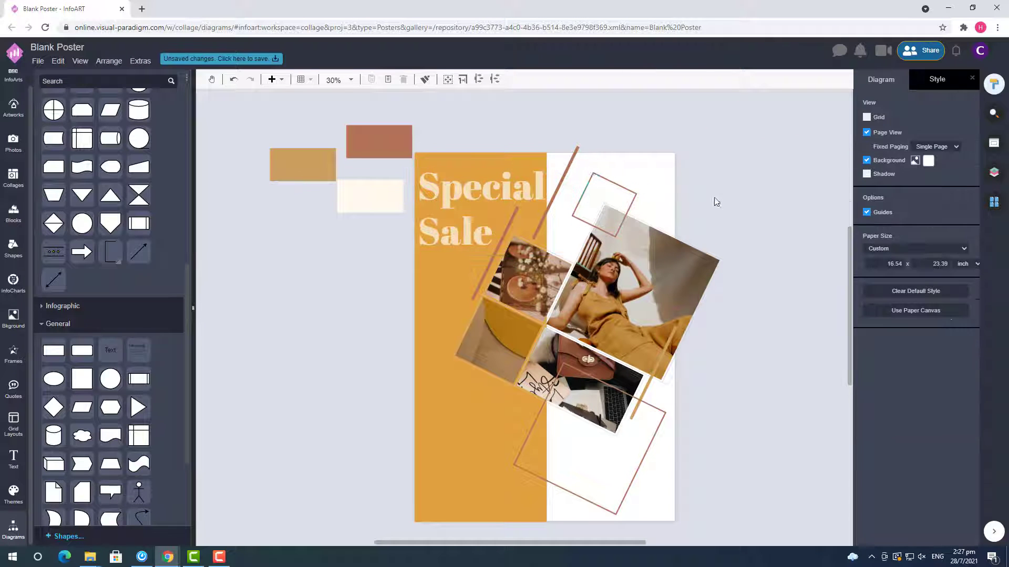
# Make the two reddish-brown slanted bars thinner.
pyautogui.scroll(2, 554, 220)
pyautogui.click(451, 274)
pyautogui.click(590, 99)
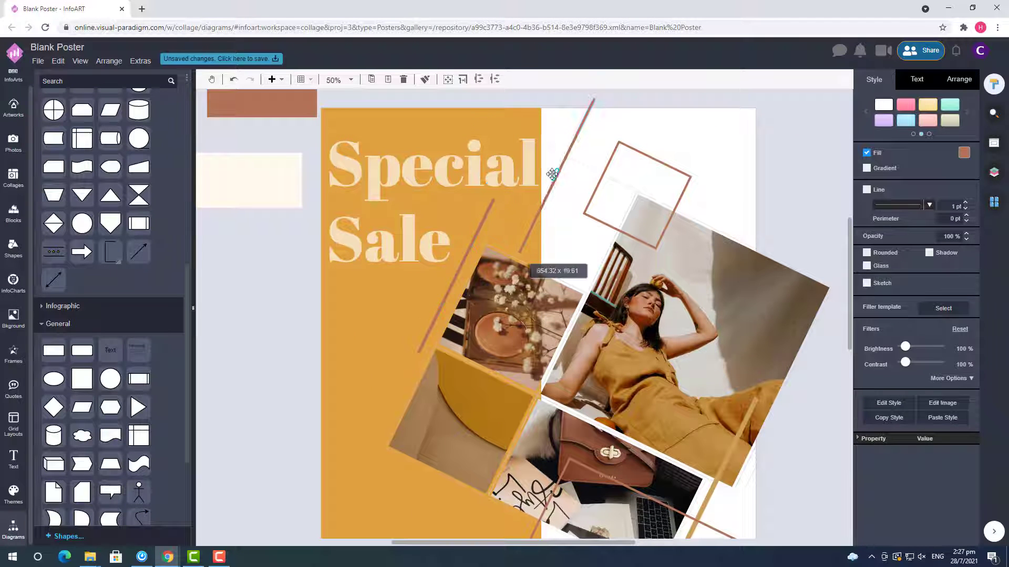
pyautogui.click(594, 158)
# Move the cream swatch farther from the page and widen the orange panel to about 881 pt, keeping the title over it.
pyautogui.scroll(-1, 594, 158)
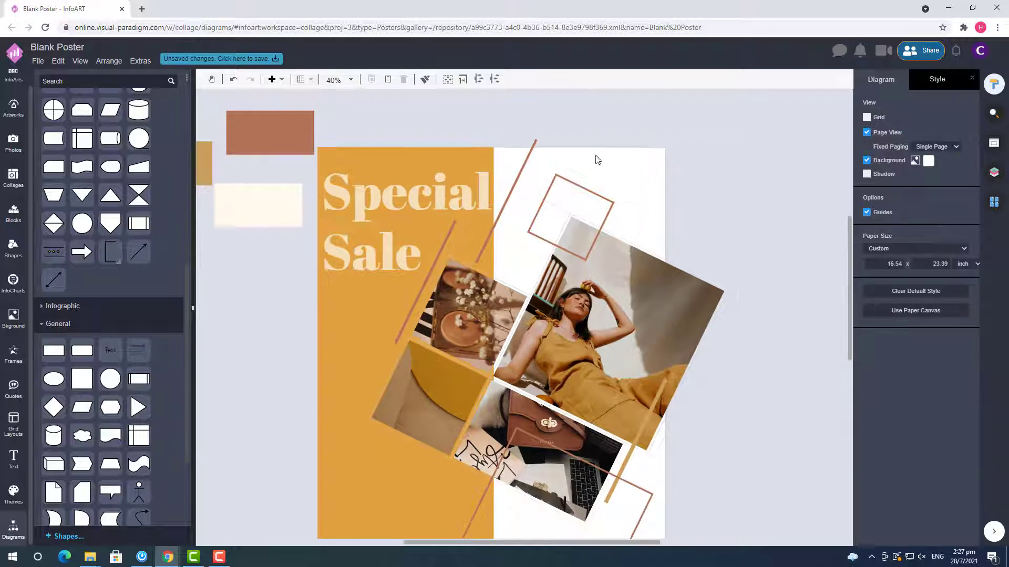
pyautogui.scroll(-2, 687, 358)
pyautogui.scroll(-2, 777, 357)
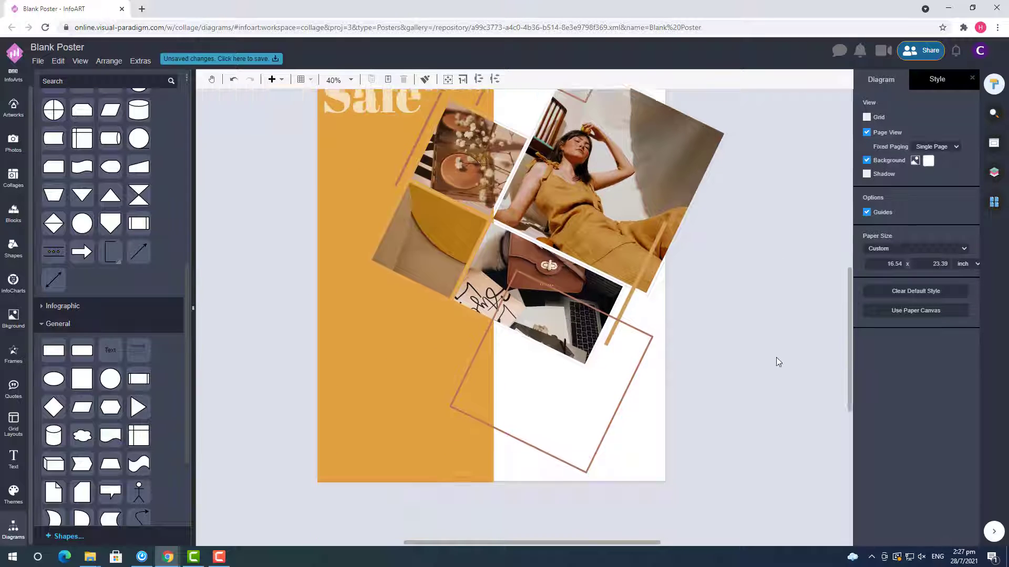
pyautogui.scroll(3, 777, 340)
pyautogui.scroll(-1, 776, 340)
pyautogui.moveTo(389, 257); pyautogui.dragTo(361, 310)
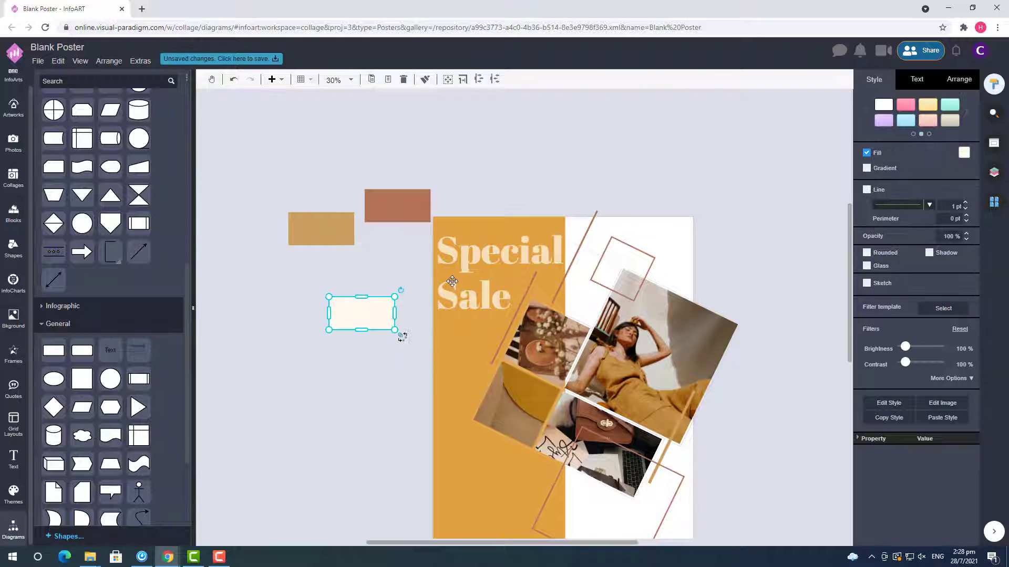
pyautogui.scroll(-2, 492, 261)
pyautogui.click(497, 158)
pyautogui.moveTo(564, 294); pyautogui.dragTo(576, 294)
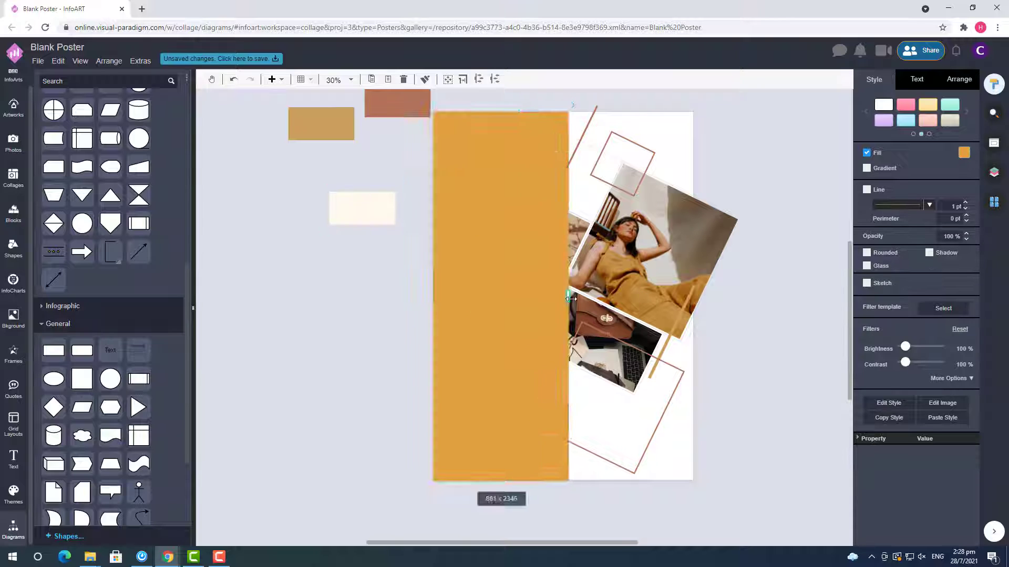
pyautogui.click(744, 277)
# Create a tall unfilled rectangle with a white 8 pt outline and fit it inside the orange panel as a frame about 897 pt wide.
pyautogui.moveTo(330, 397); pyautogui.dragTo(342, 499)
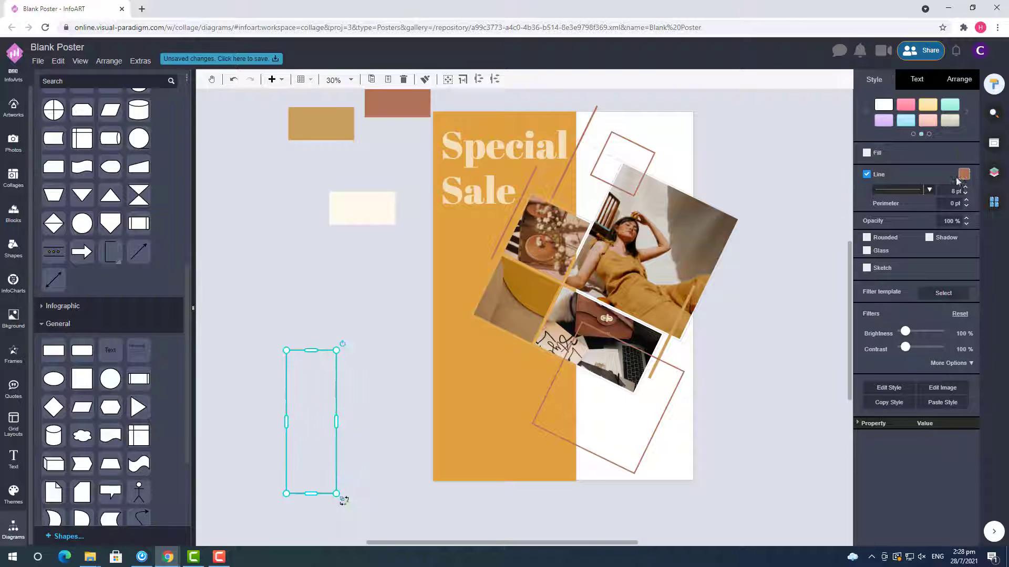
pyautogui.moveTo(308, 346); pyautogui.dragTo(455, 265)
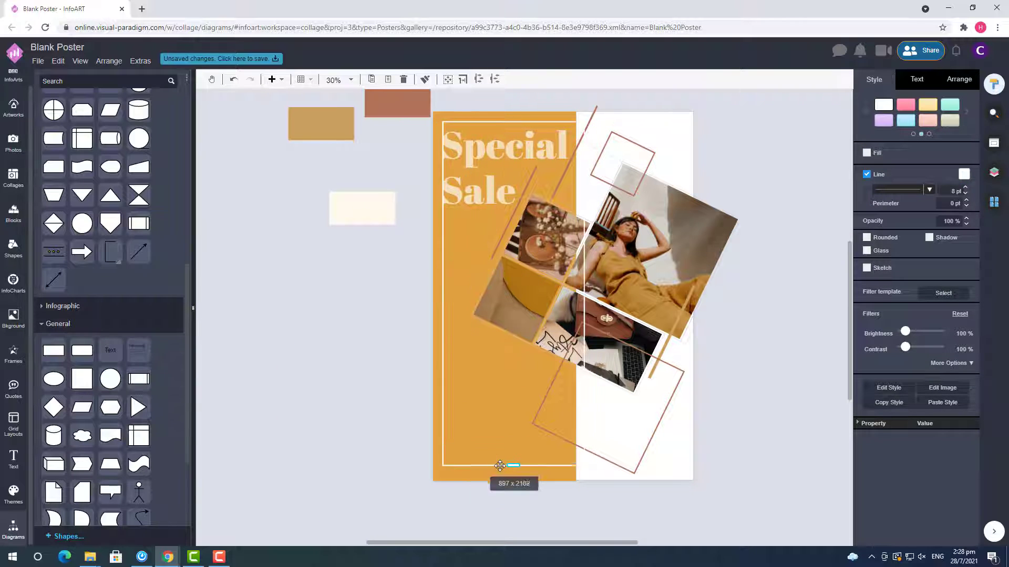
pyautogui.moveTo(499, 466); pyautogui.dragTo(499, 469)
# Transfer the white frame to the untitled layer below Default and reposition it within the orange panel.
pyautogui.hotkey('ctrl', 'shift', 'l')
pyautogui.scroll(1, 452, 175)
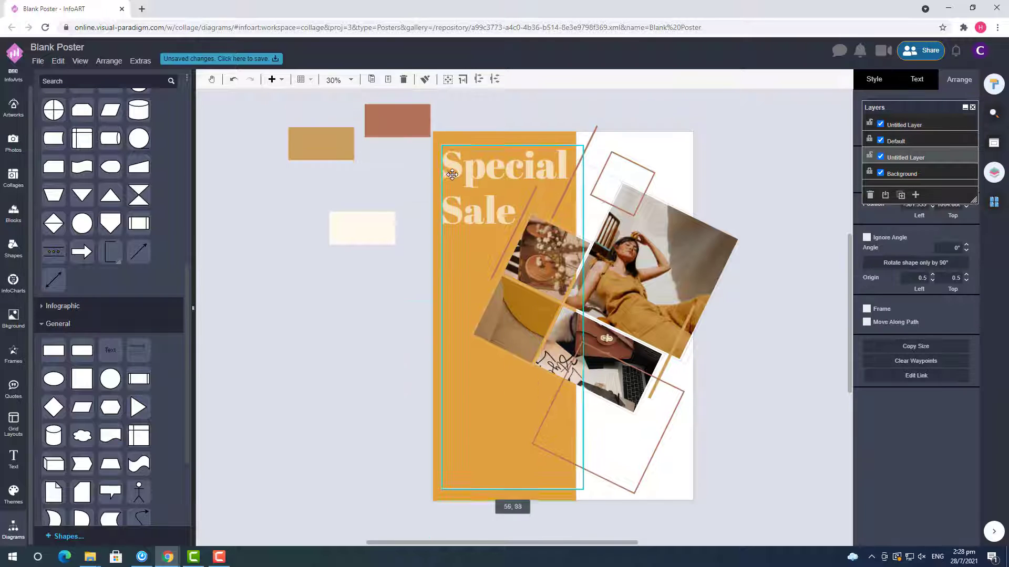
pyautogui.click(447, 359)
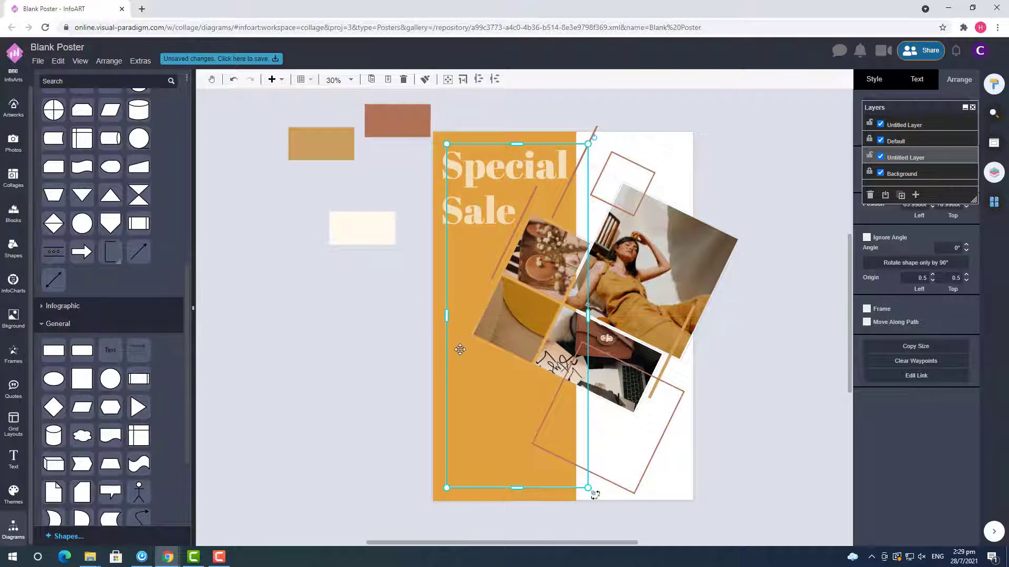
pyautogui.click(972, 107)
# Set the white frame's line width to 10 pt.
pyautogui.click(917, 79)
pyautogui.click(887, 84)
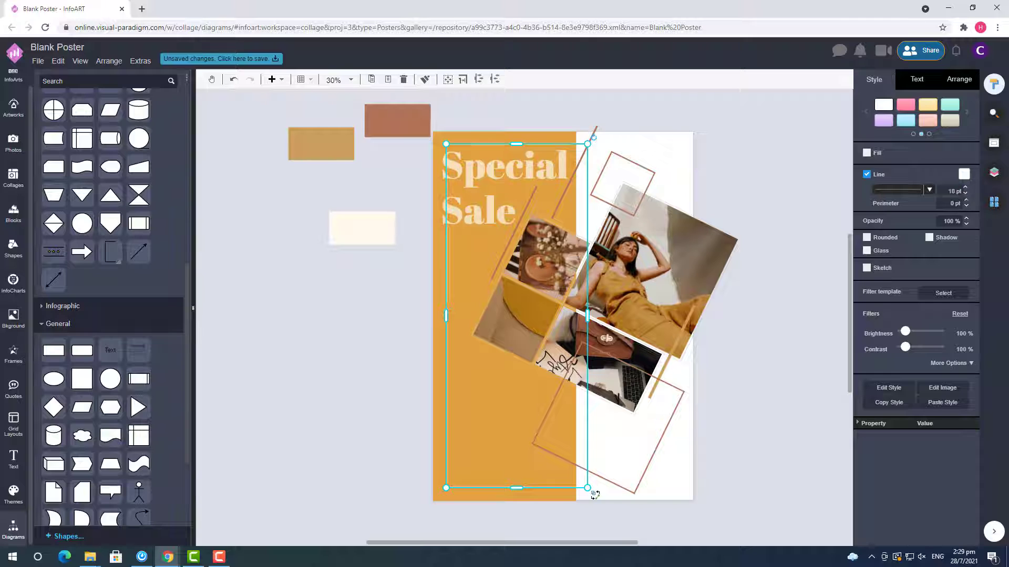
pyautogui.click(595, 495)
pyautogui.click(466, 484)
# Change the page background colour to cream.
pyautogui.click(845, 273)
pyautogui.click(928, 160)
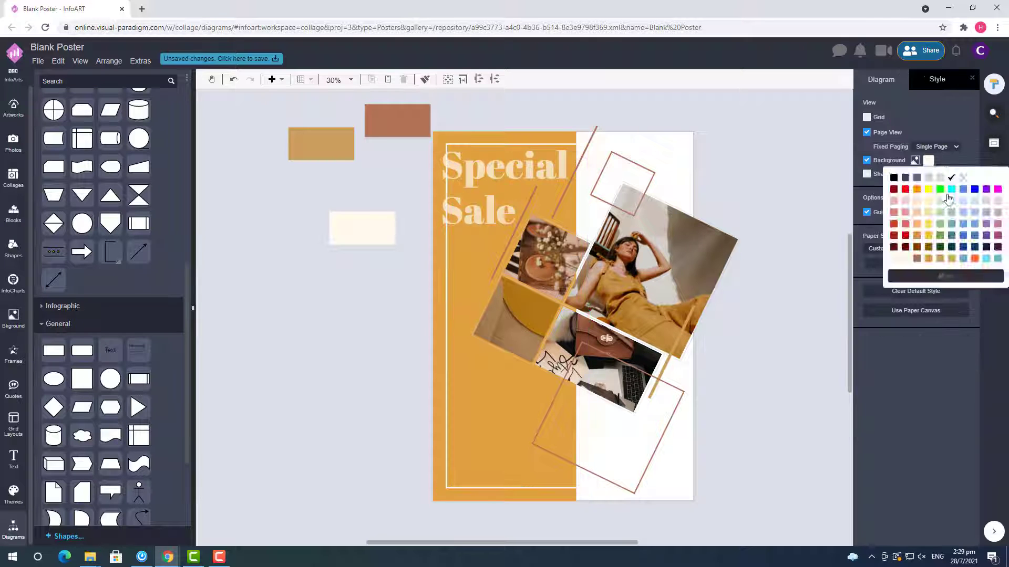
pyautogui.click(949, 198)
# Shift the "Special Sale" text slightly right inside the frame and increase its text opacity.
pyautogui.click(994, 172)
pyautogui.click(535, 176)
pyautogui.click(973, 107)
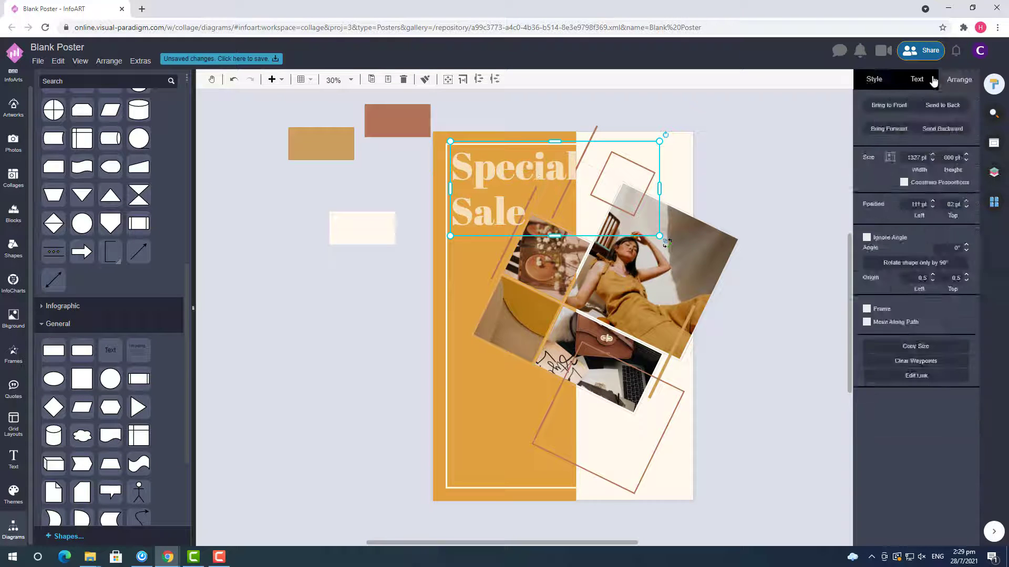
pyautogui.click(933, 80)
pyautogui.click(917, 80)
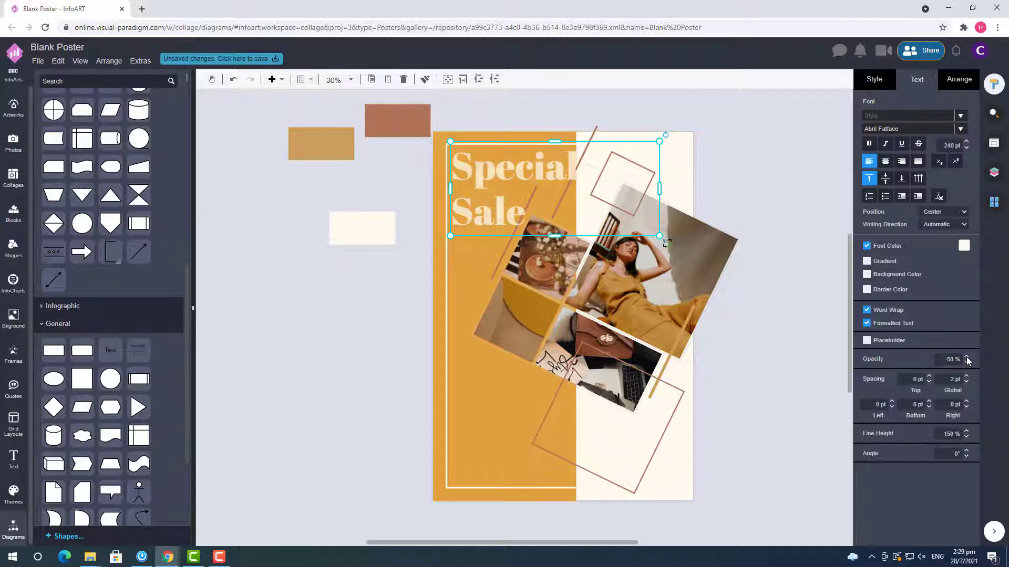
pyautogui.press('Escape')
# Widen the orange panel slightly so it reaches past the end of the word "Special".
pyautogui.click(464, 435)
pyautogui.moveTo(576, 315); pyautogui.dragTo(584, 315)
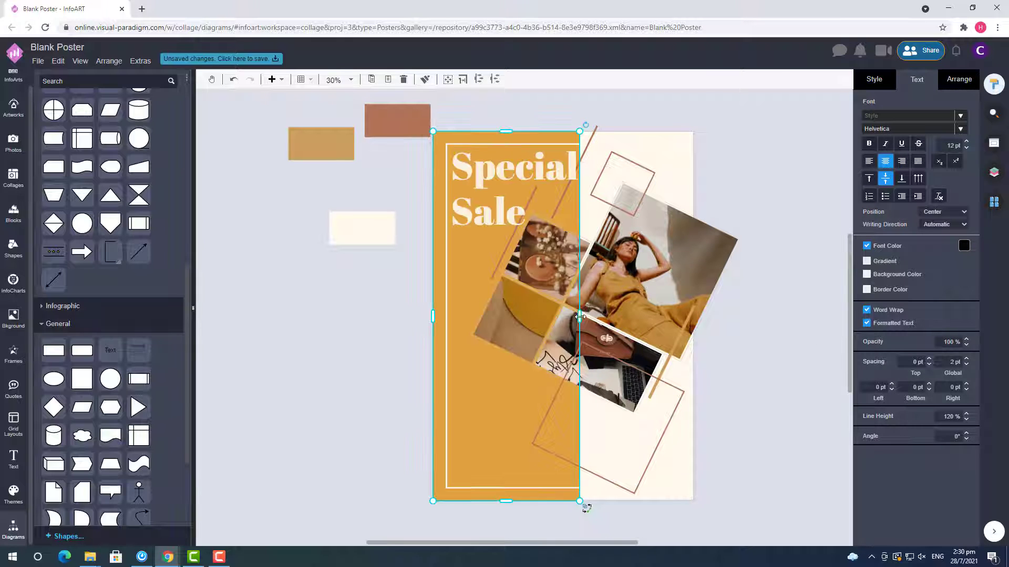
pyautogui.click(764, 326)
# Change the small upper square's outline colour to orange.
pyautogui.click(683, 171)
pyautogui.click(652, 179)
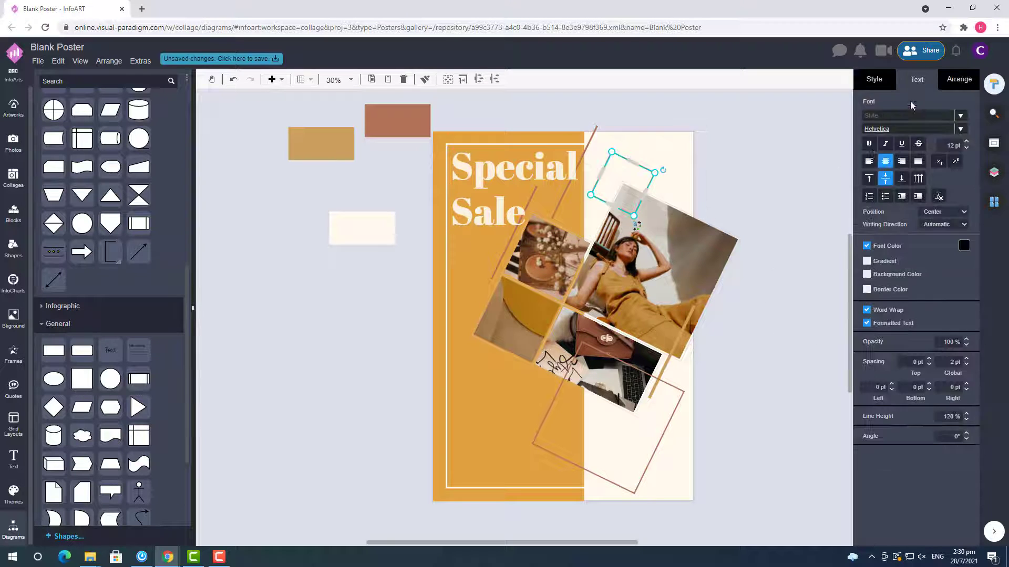
pyautogui.click(770, 247)
# Fill the lower slanted bar with the panel's orange, then slim it down and shift it along the collage's lower-right edge.
pyautogui.click(692, 378)
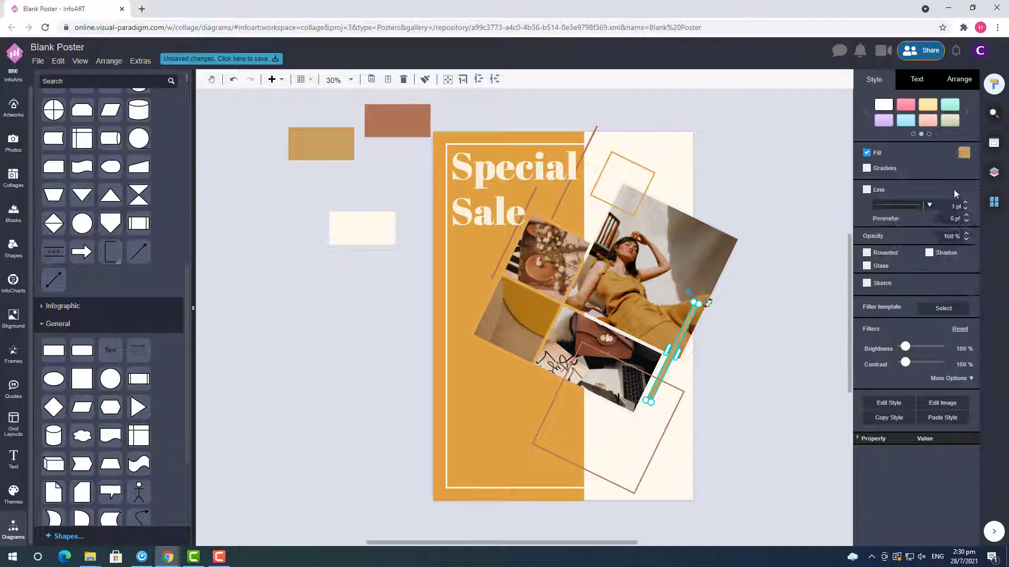
pyautogui.click(812, 344)
pyautogui.click(670, 365)
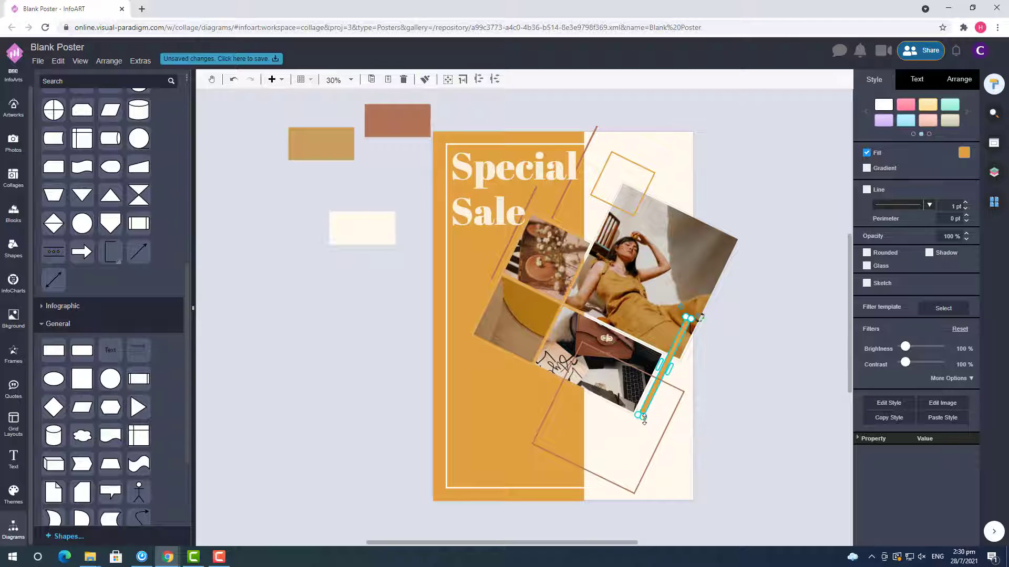
pyautogui.click(777, 336)
pyautogui.click(671, 363)
pyautogui.click(752, 367)
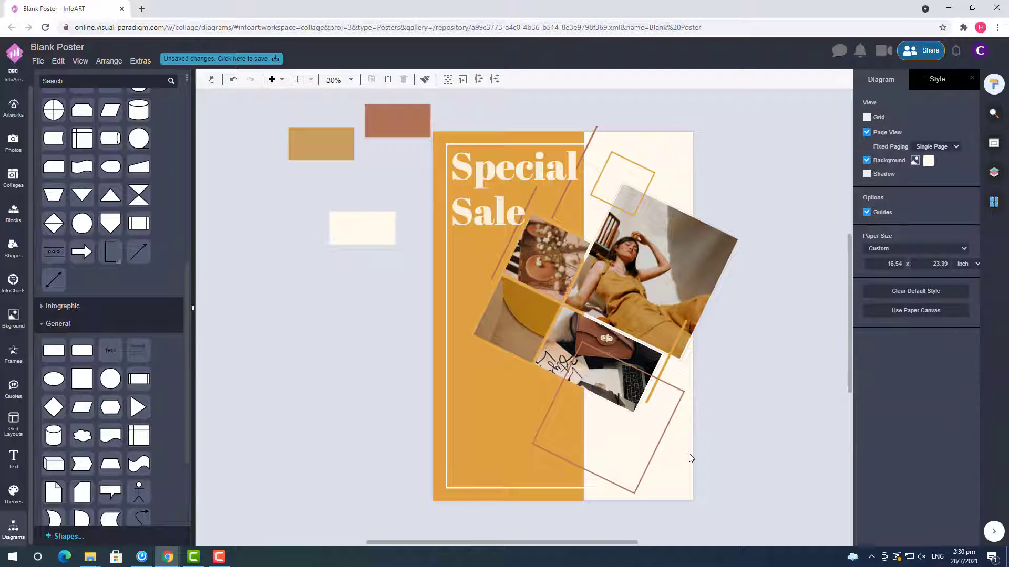
# Stretch the reddish-brown swatch into a horizontal bar and place it behind the word "Sale".
pyautogui.moveTo(394, 121); pyautogui.dragTo(581, 170)
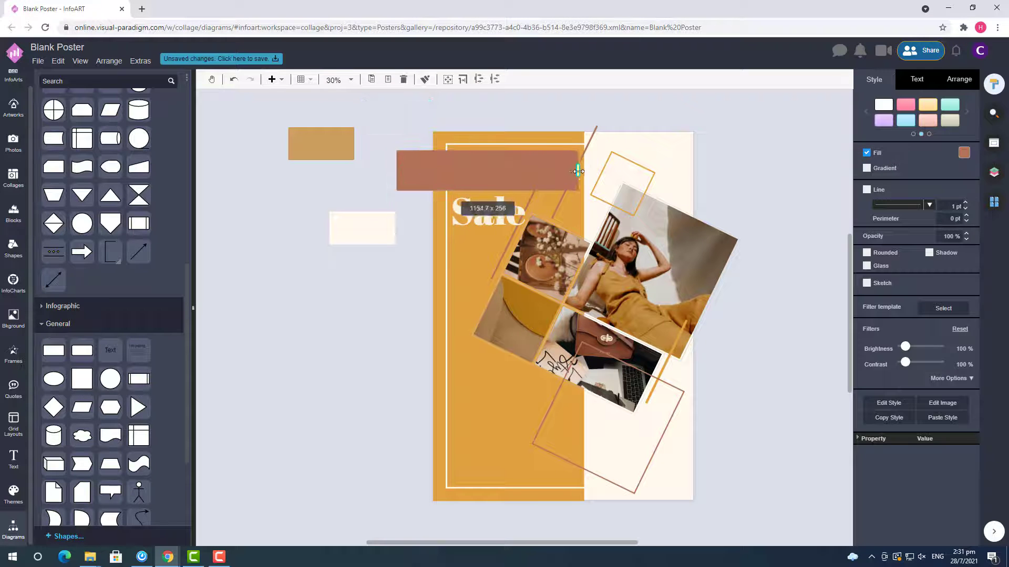
pyautogui.moveTo(403, 174); pyautogui.dragTo(403, 221)
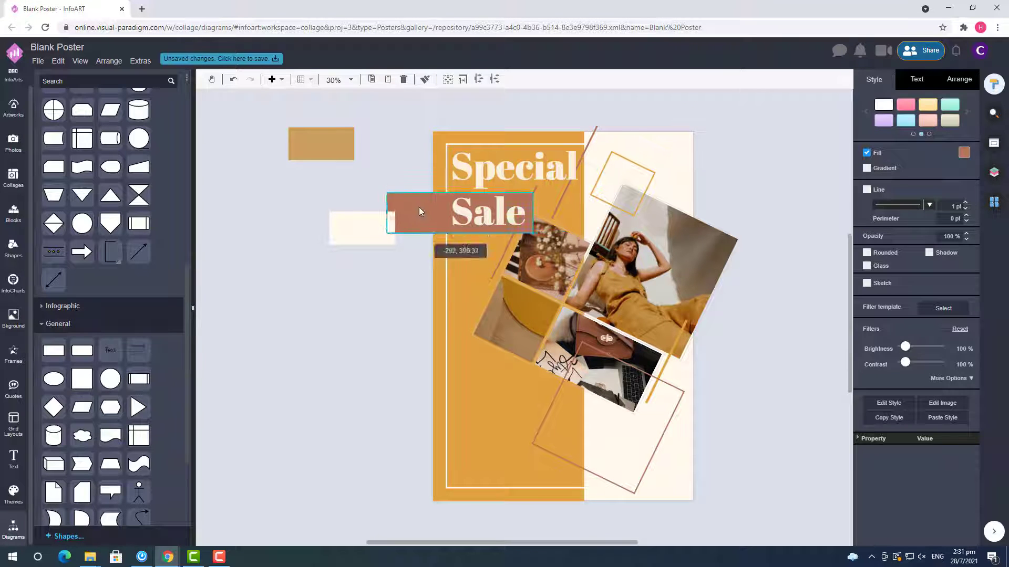
pyautogui.click(371, 198)
# Change the fill of the bar behind "Sale" to light brown.
pyautogui.click(421, 217)
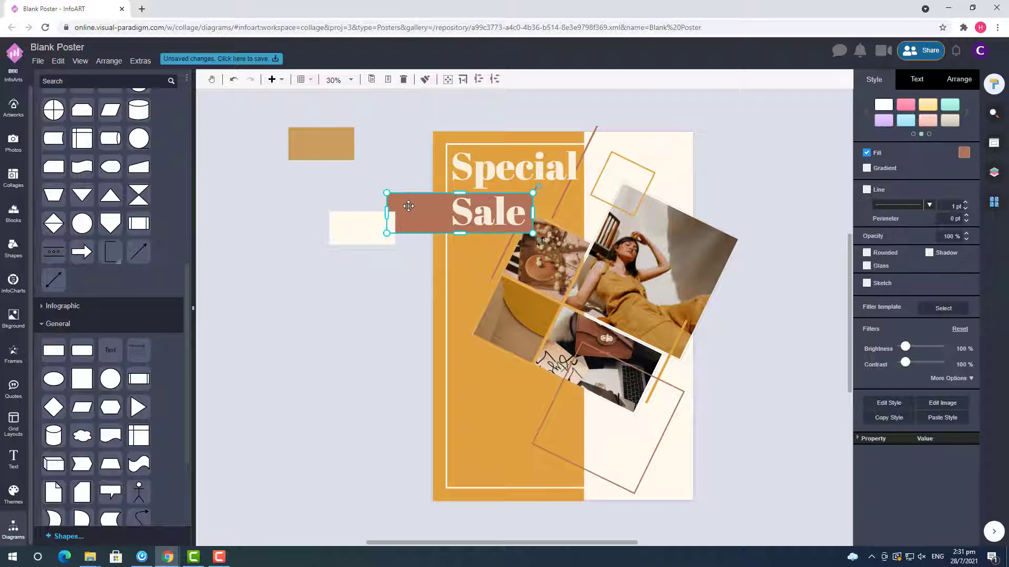
pyautogui.click(968, 153)
pyautogui.click(930, 251)
pyautogui.click(809, 285)
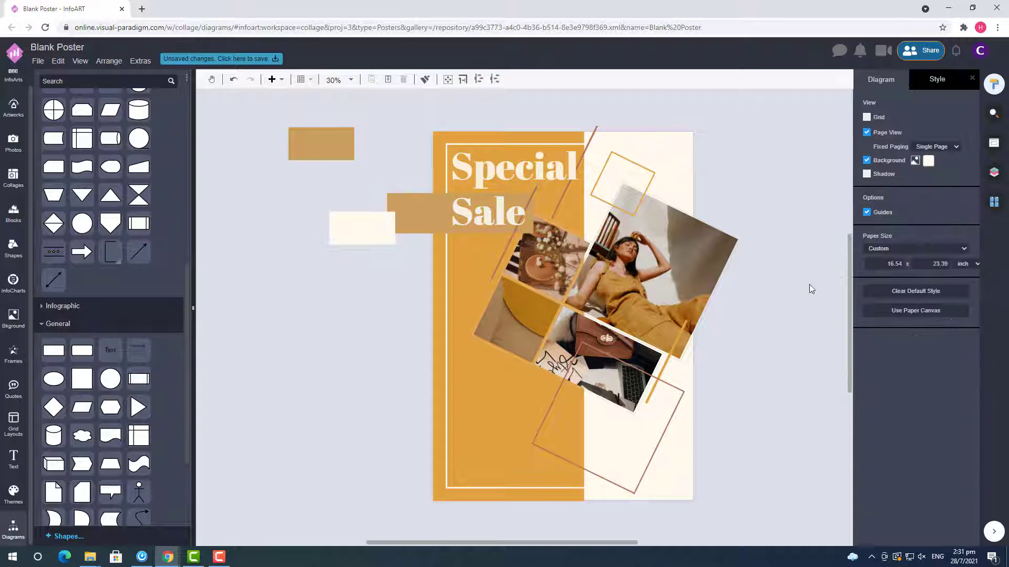
pyautogui.click(348, 147)
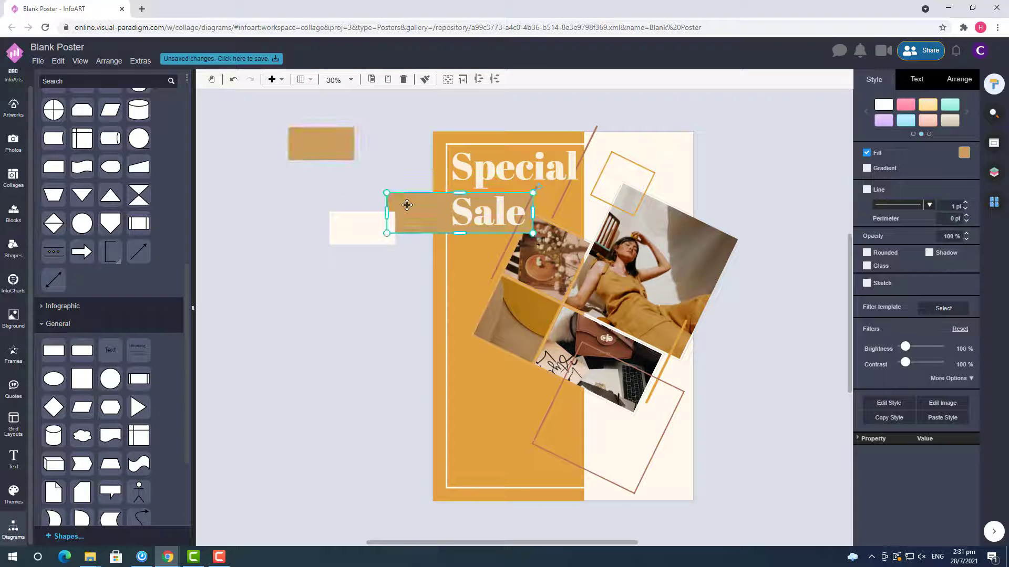
# Shift the light-brown bar right behind "Sale" and place a longer copy of it behind "Special".
pyautogui.click(368, 195)
pyautogui.click(410, 210)
pyautogui.click(356, 187)
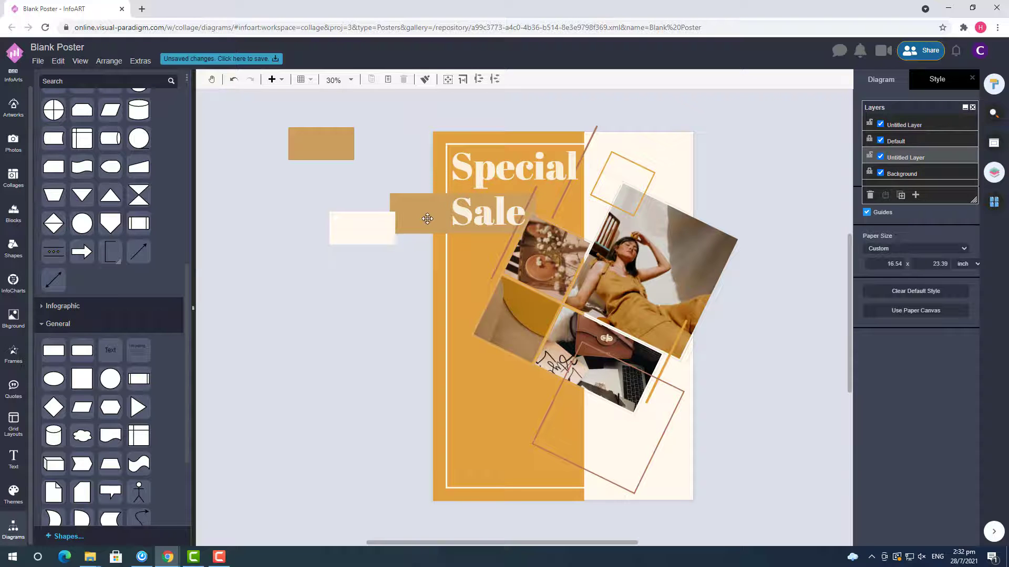
pyautogui.click(945, 87)
pyautogui.moveTo(419, 209)
pyautogui.mouseDown()
pyautogui.moveTo(444, 166)
pyautogui.moveTo(446, 181)
pyautogui.moveTo(429, 183)
pyautogui.moveTo(380, 229)
pyautogui.moveTo(428, 218)
pyautogui.mouseUp()
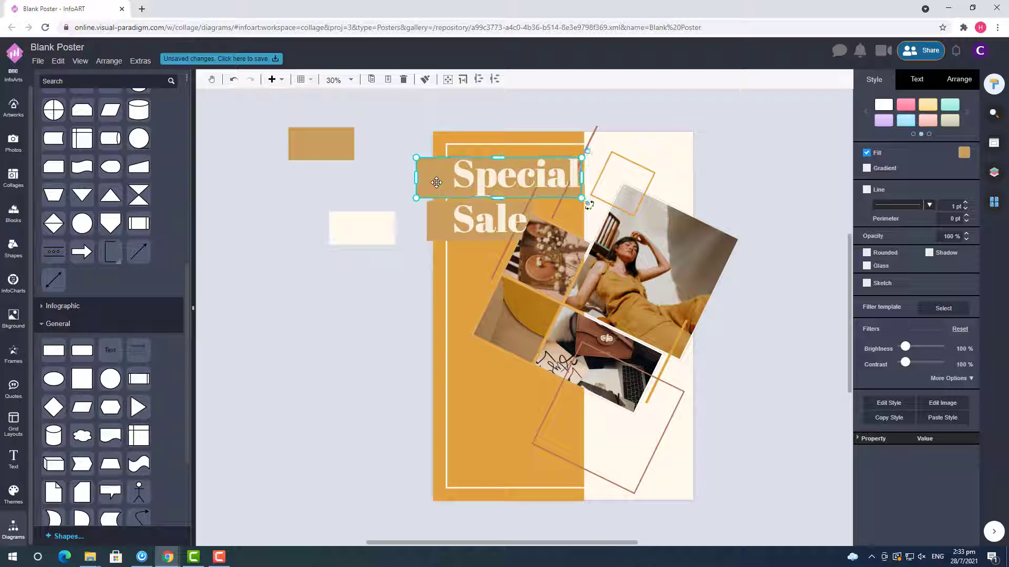
# Line up both title bars at the page's left edge and send them backward.
pyautogui.keyDown('shift'); pyautogui.click(462, 220); pyautogui.keyUp('shift')
pyautogui.click(959, 79)
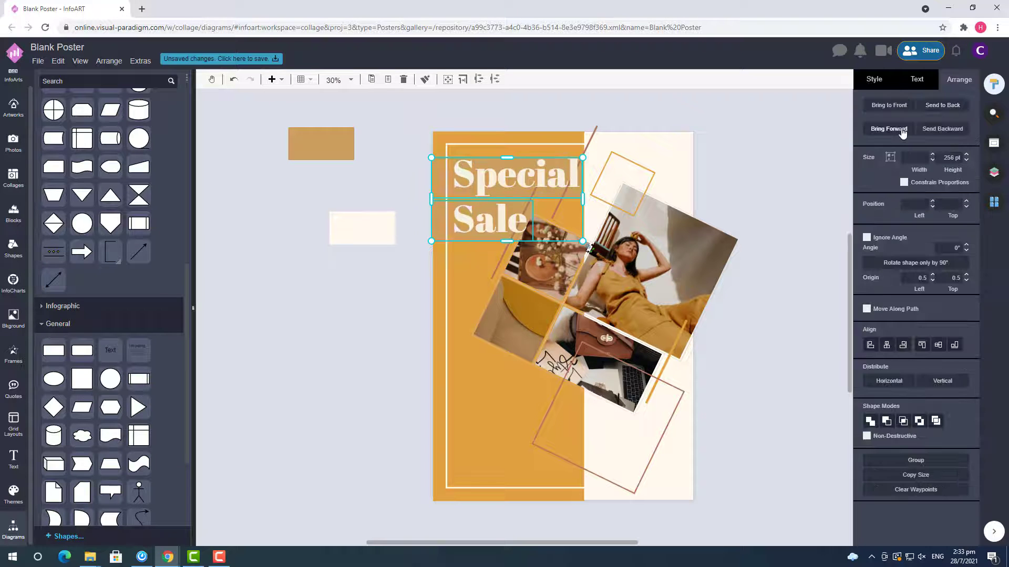
pyautogui.click(936, 129)
# Unlock the Default layer, select the photo collage with its bars and squares, and move everything slightly down.
pyautogui.click(994, 172)
pyautogui.click(666, 362)
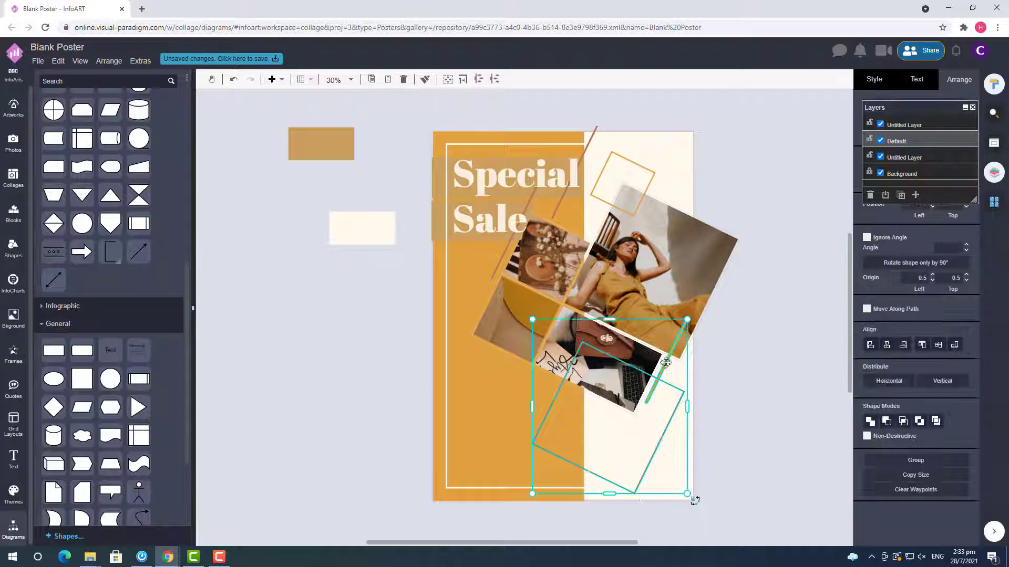
pyautogui.moveTo(472, 90); pyautogui.dragTo(777, 522)
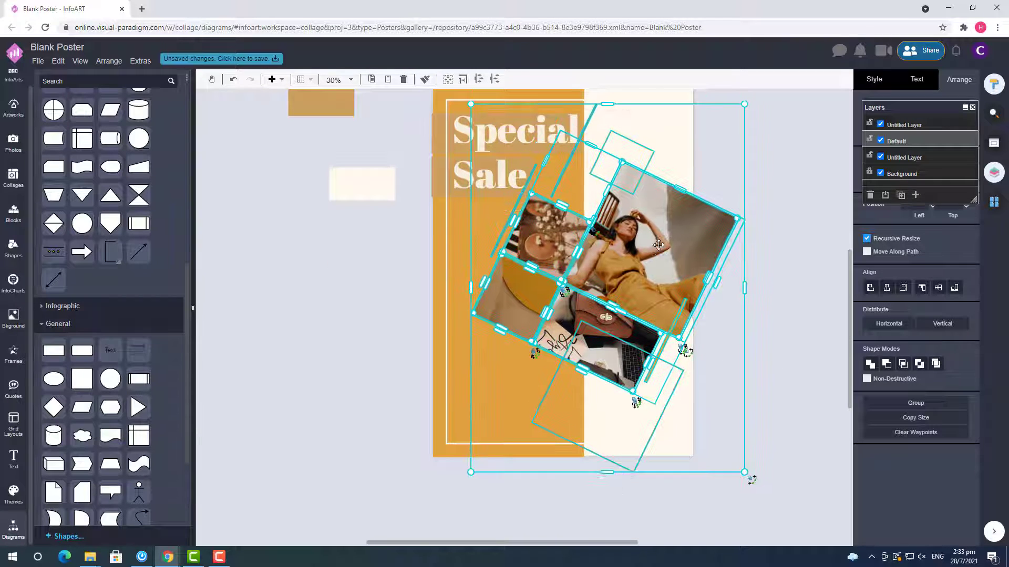
pyautogui.click(796, 232)
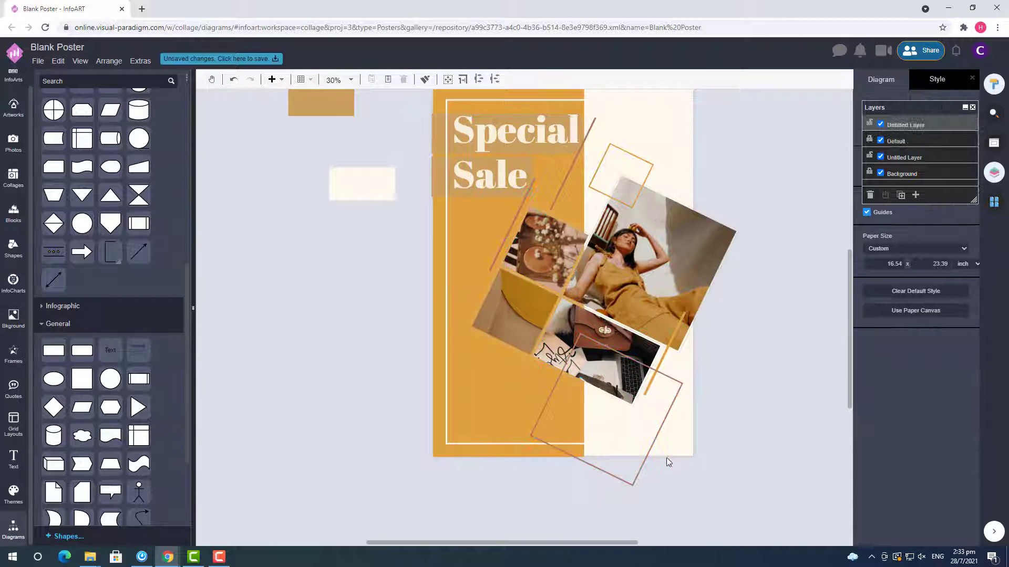
# Shrink the lower outlined square so it fits inside the page's bottom edge.
pyautogui.click(637, 477)
pyautogui.moveTo(633, 484); pyautogui.dragTo(620, 452)
# Shift the upper slanted bar slightly right and widen the orange panel and its white frame.
pyautogui.click(549, 215)
pyautogui.click(551, 209)
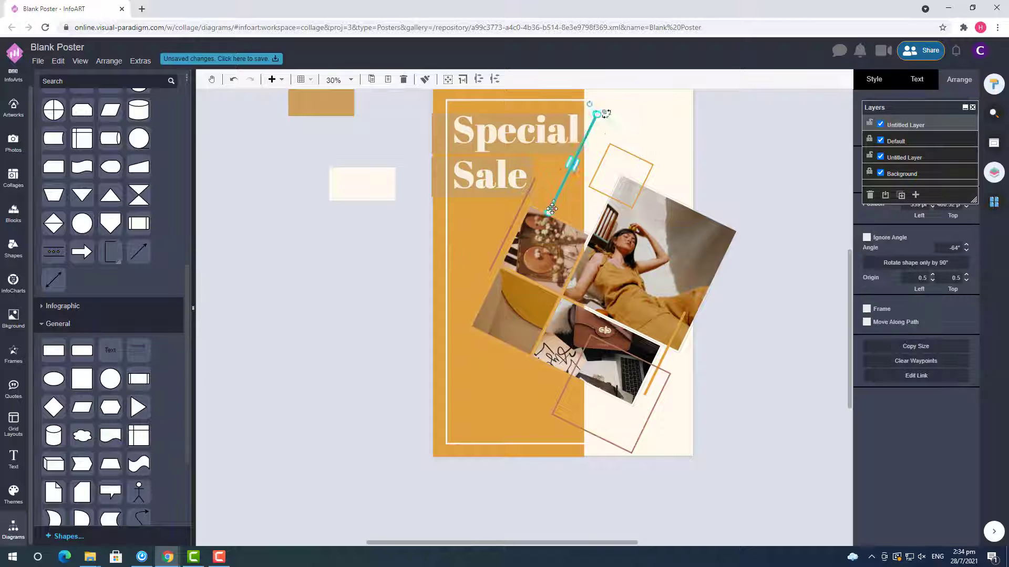
pyautogui.click(648, 258)
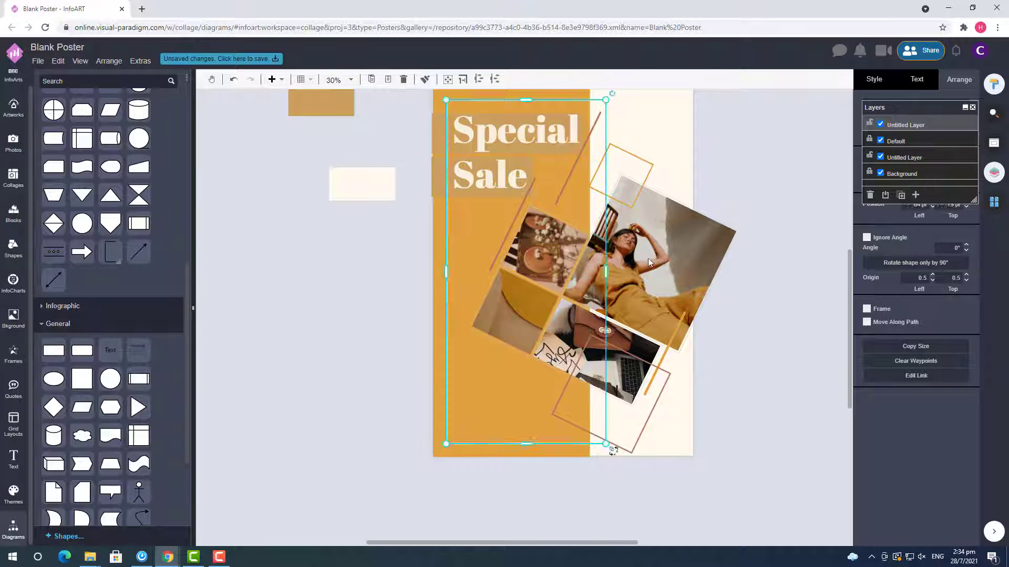
# Try the "Special Sale" title text in the Oranienbaum and Open Sans Condensed fonts.
pyautogui.click(677, 260)
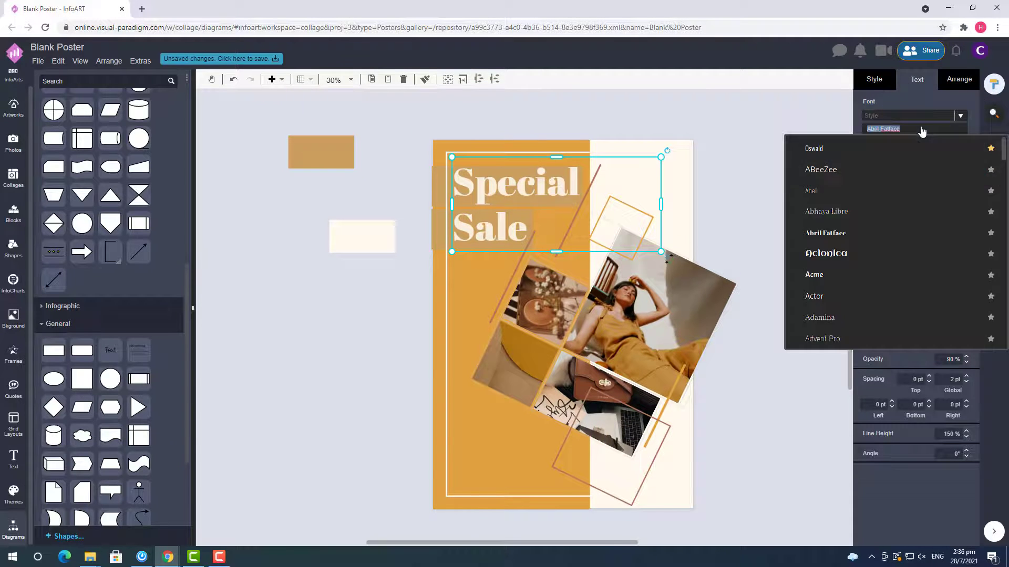
pyautogui.scroll(-10, 1004, 232)
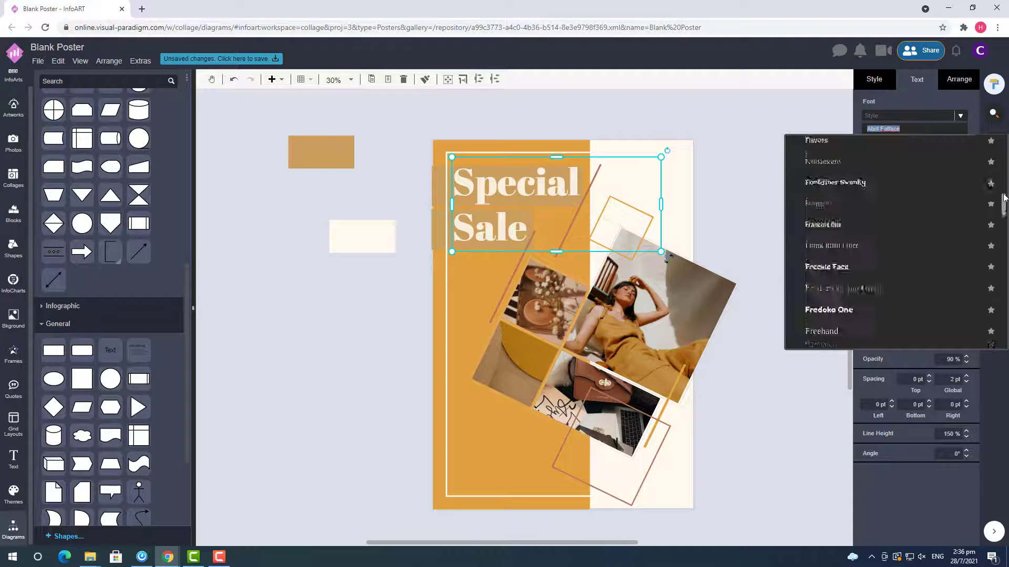
pyautogui.scroll(-10, 1005, 233)
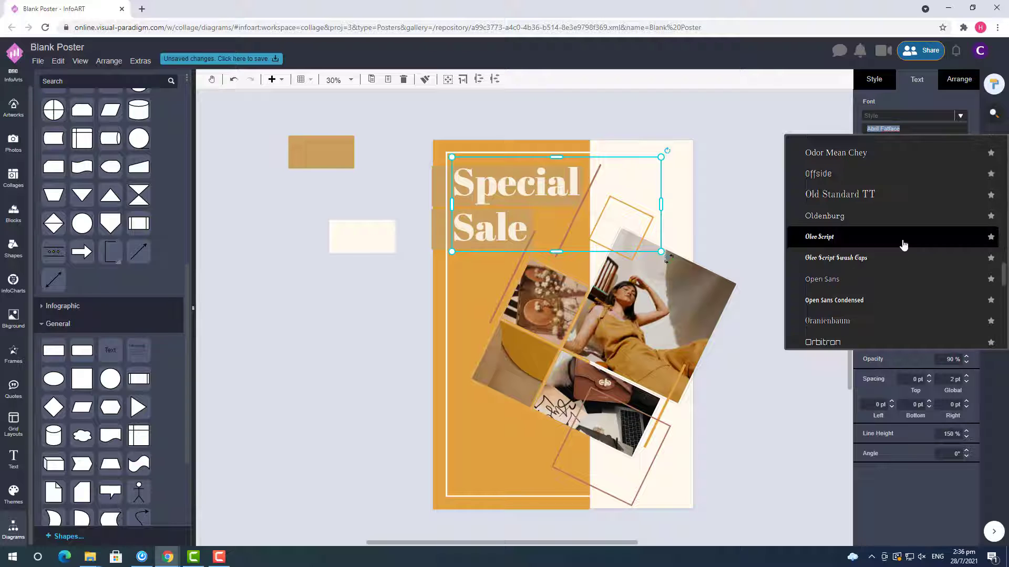
pyautogui.click(888, 197)
pyautogui.click(909, 129)
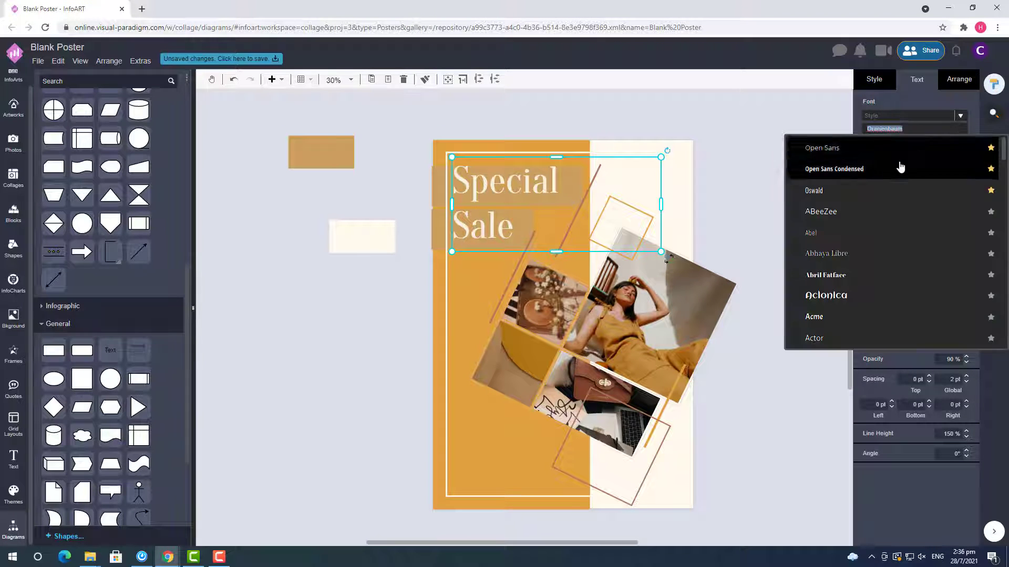
pyautogui.click(896, 169)
pyautogui.click(909, 129)
pyautogui.click(895, 168)
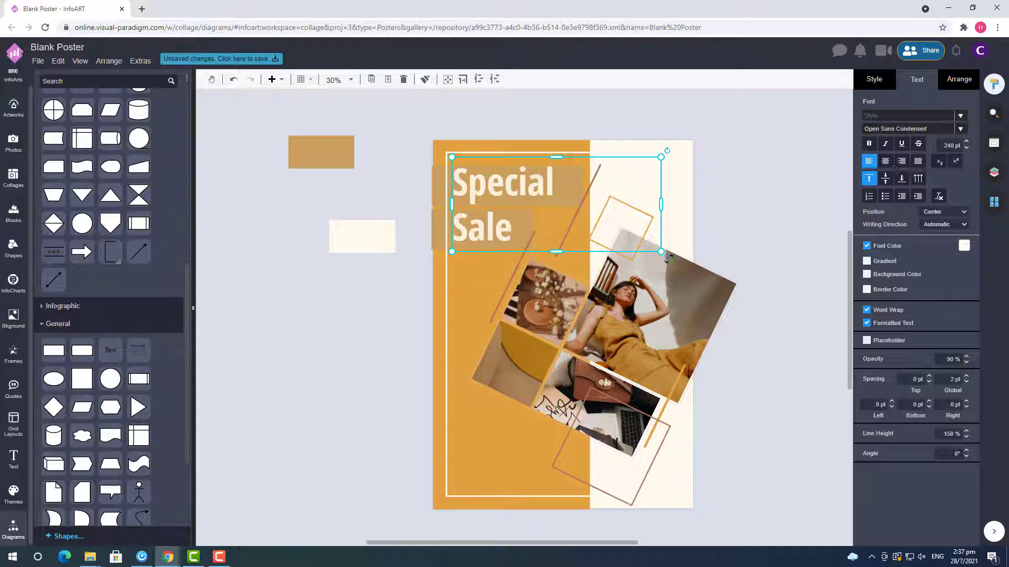
# Set the title text's font to Abel and nudge the text slightly over its highlight bars.
pyautogui.click(960, 129)
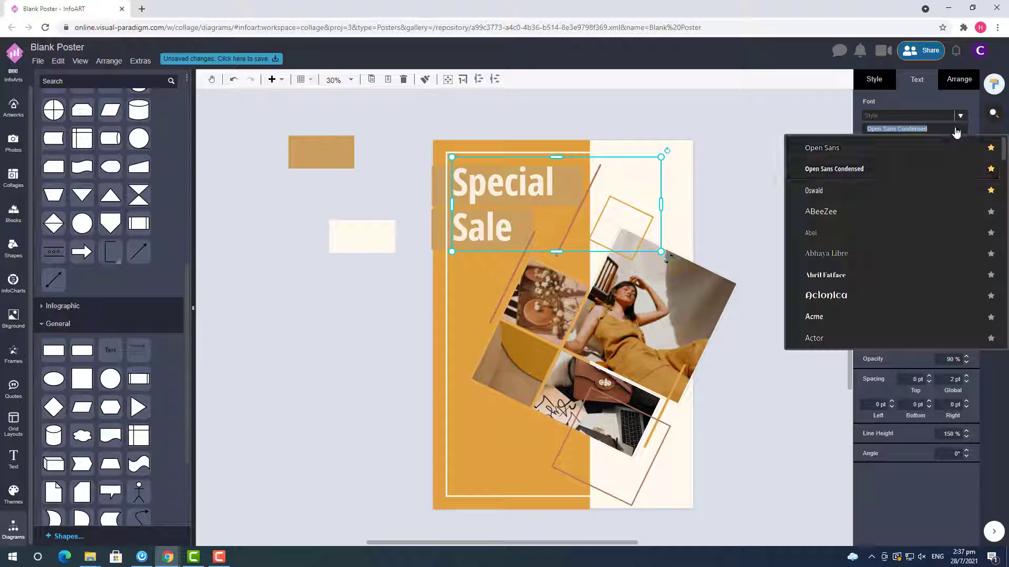
pyautogui.click(894, 212)
pyautogui.moveTo(488, 186); pyautogui.dragTo(489, 188)
pyautogui.click(424, 181)
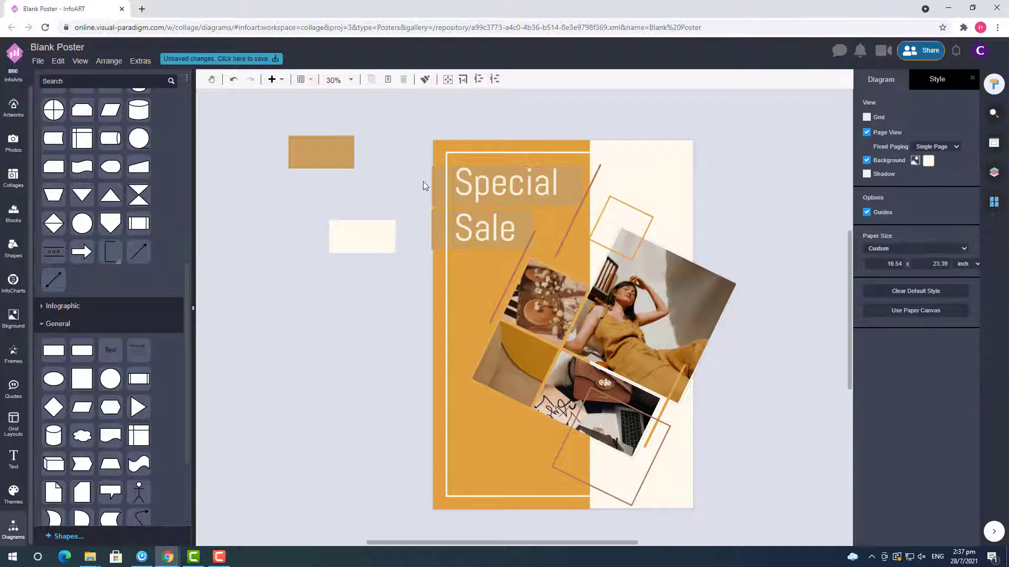
# Narrow the highlight bars behind "Special" and "Sale" to suit the text width.
pyautogui.scroll(1, 423, 181)
pyautogui.click(637, 187)
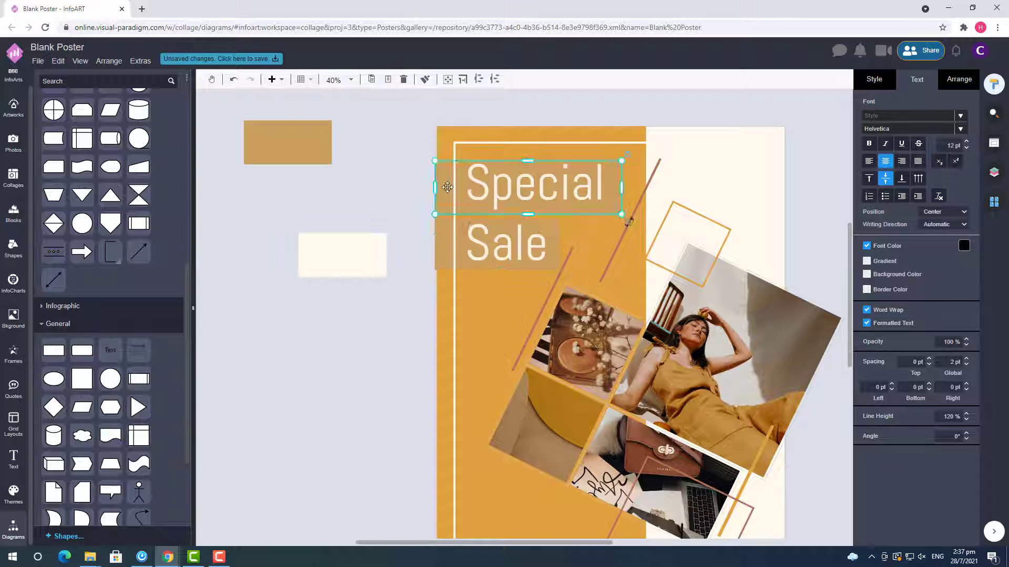
pyautogui.moveTo(501, 269); pyautogui.dragTo(496, 234)
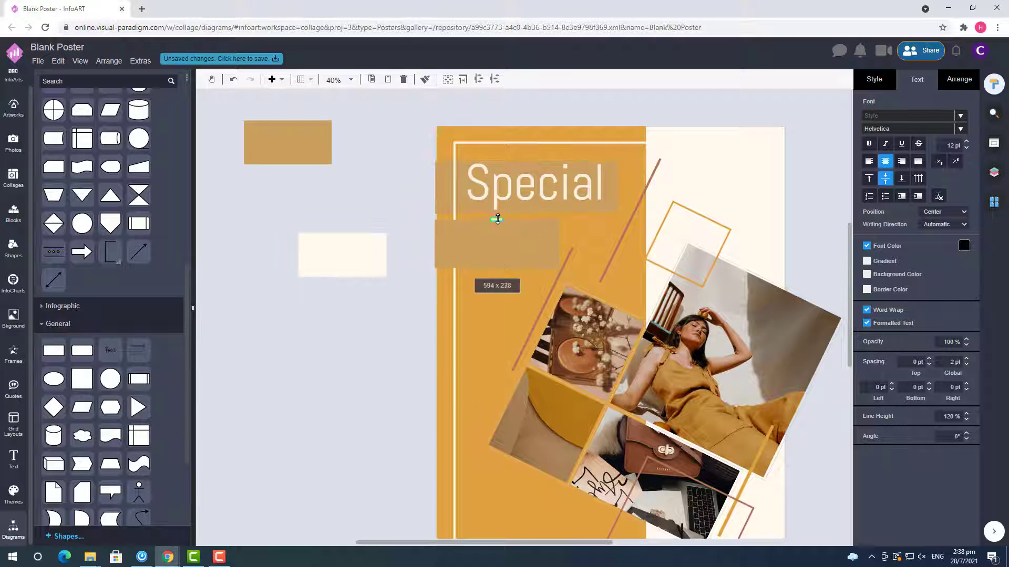
pyautogui.click(410, 226)
# Add a cream-outlined tilted square over the orange panel's lower end and nudge the orange outlined square above the collage.
pyautogui.scroll(-1, 409, 226)
pyautogui.moveTo(637, 430); pyautogui.dragTo(429, 496)
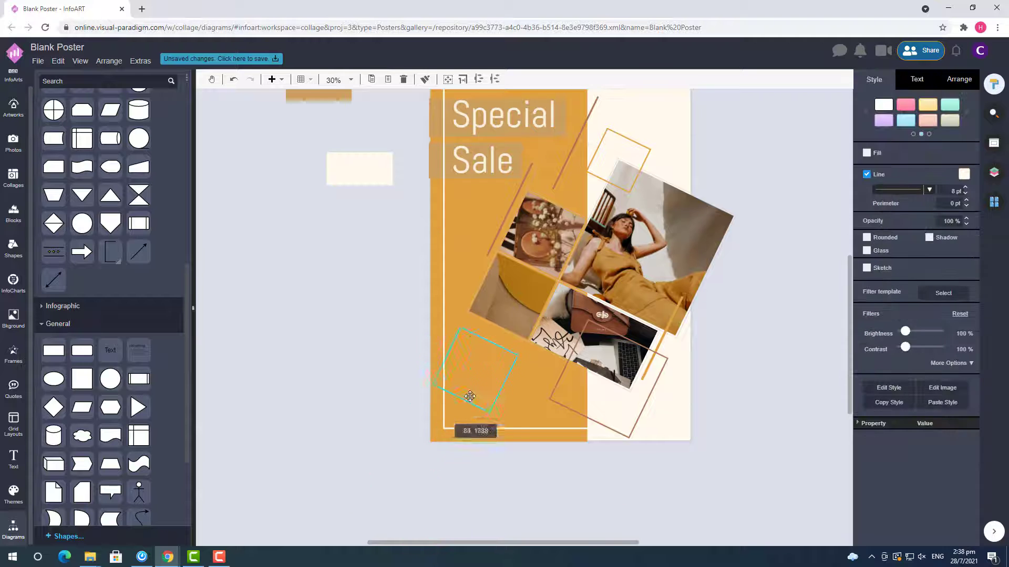
pyautogui.moveTo(450, 402); pyautogui.dragTo(439, 390)
pyautogui.click(632, 192)
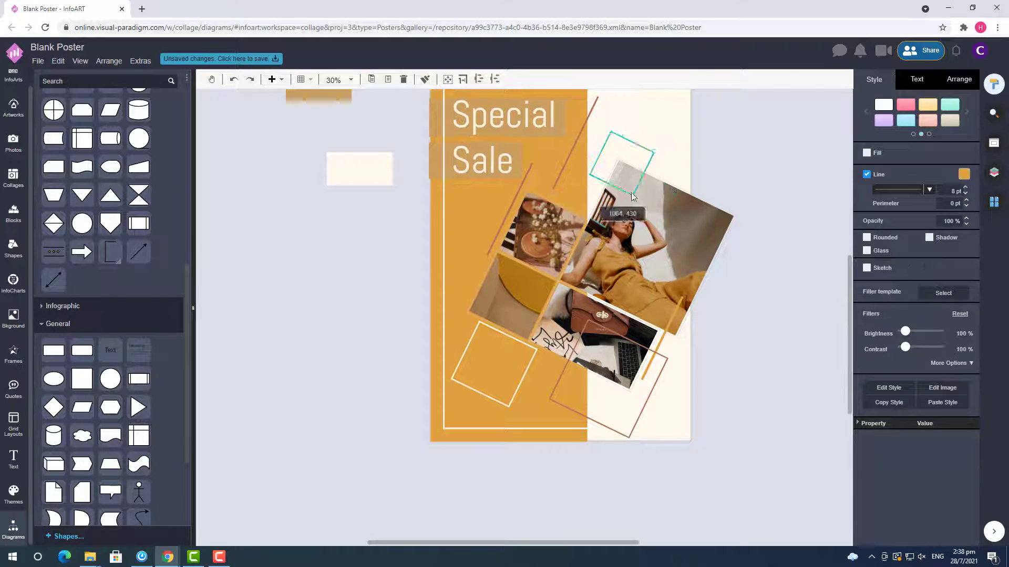
pyautogui.click(642, 247)
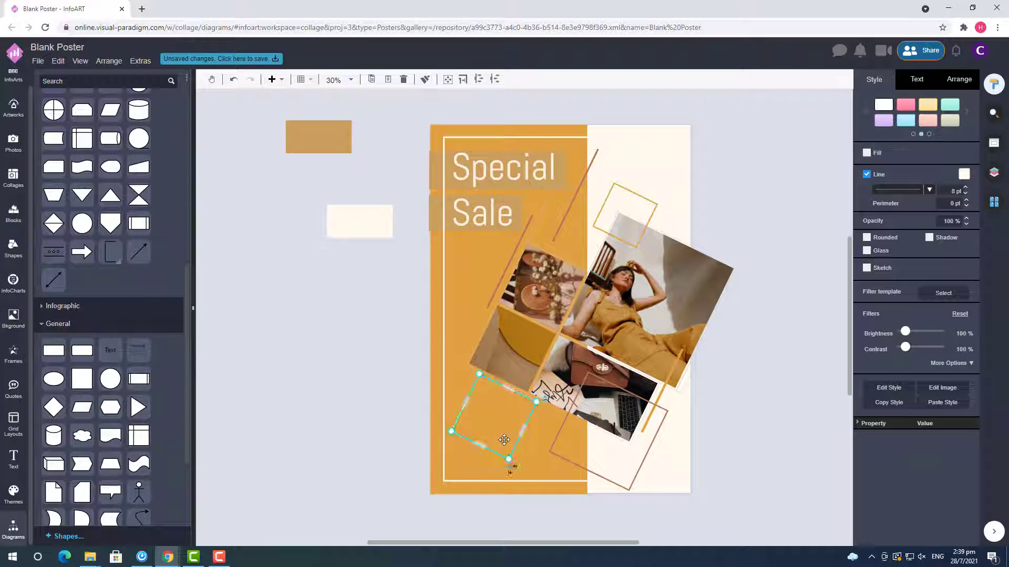
pyautogui.click(804, 427)
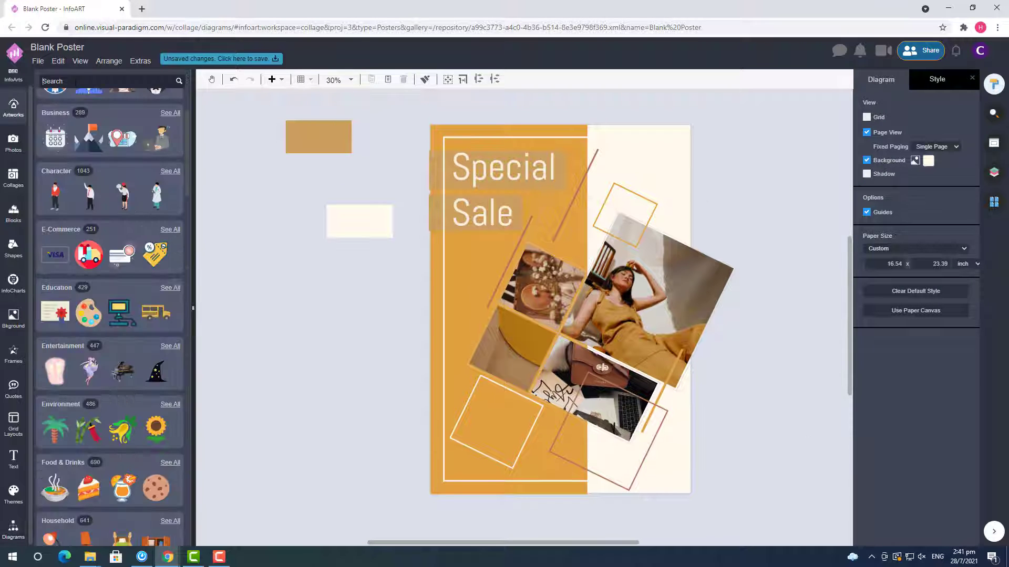
# Search the artworks for "flower" and try floral illustrations on the canvas and the cream area.
pyautogui.write('flower')
pyautogui.moveTo(121, 174); pyautogui.dragTo(294, 289)
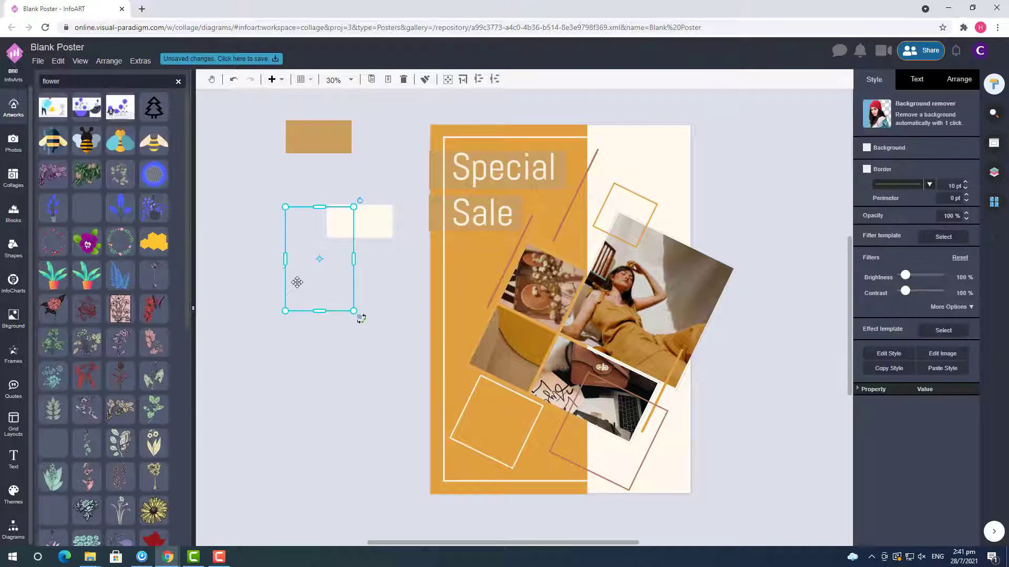
pyautogui.scroll(-3, 105, 315)
pyautogui.moveTo(154, 218)
pyautogui.mouseDown()
pyautogui.moveTo(315, 338)
pyautogui.moveTo(321, 408)
pyautogui.moveTo(819, 220)
pyautogui.moveTo(642, 247)
pyautogui.mouseUp()
pyautogui.click(720, 191)
# Try the flower-stem artwork in orange over the cream area's upper part, and delete it.
pyautogui.scroll(-3, 120, 297)
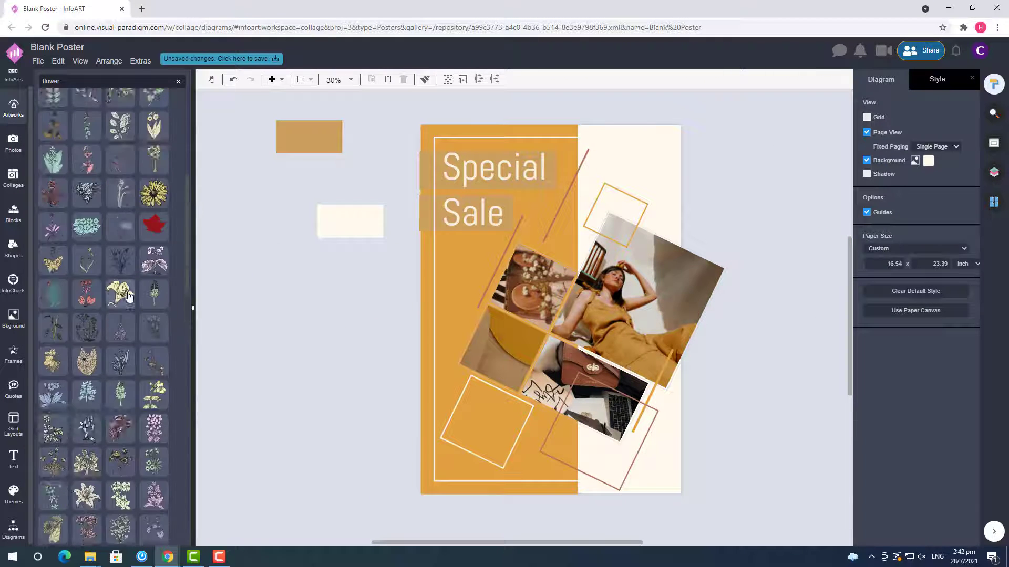
pyautogui.scroll(-6, 129, 297)
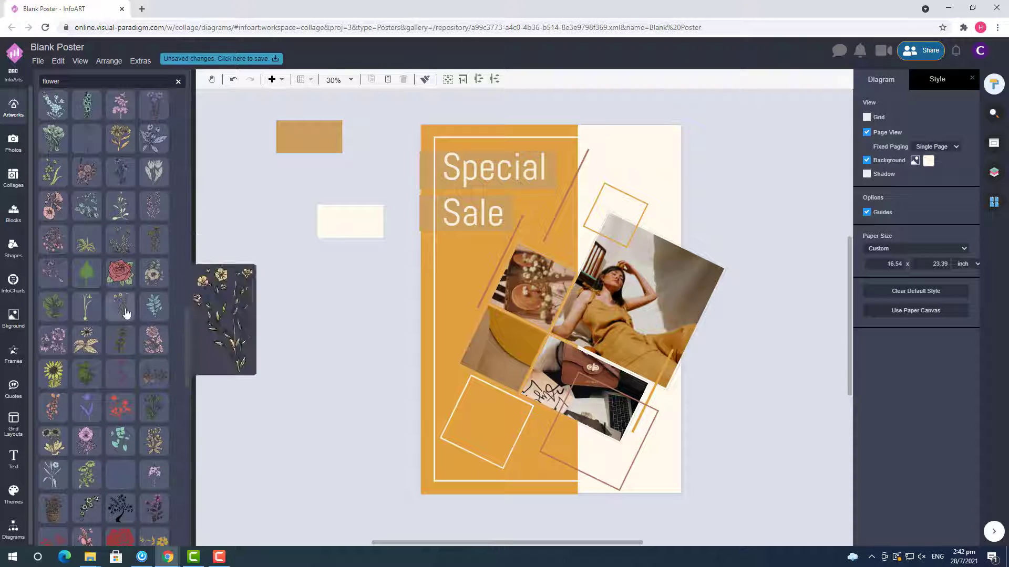
pyautogui.moveTo(126, 313); pyautogui.dragTo(328, 446)
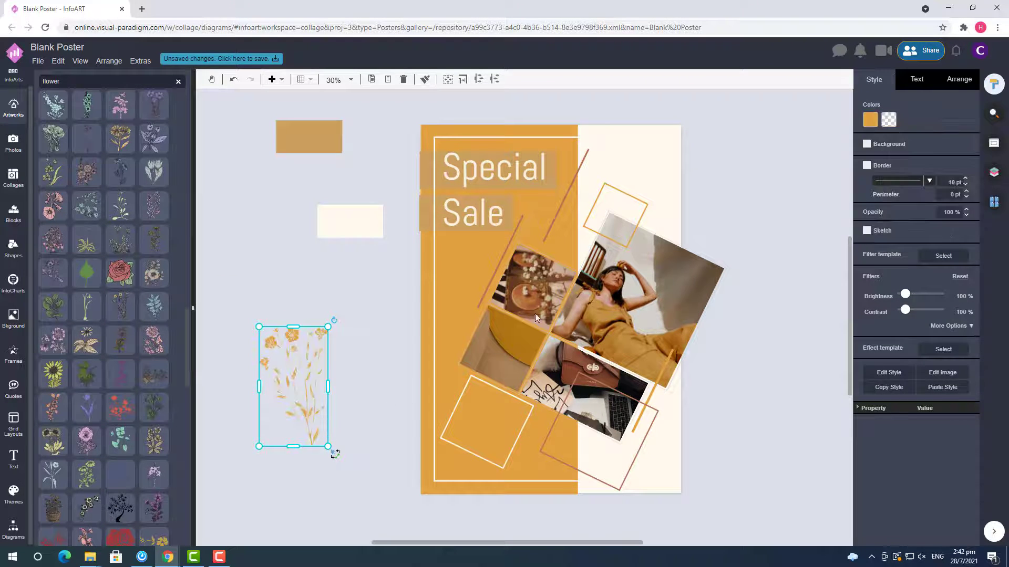
pyautogui.click(870, 119)
pyautogui.moveTo(297, 415); pyautogui.dragTo(652, 227)
pyautogui.click(720, 165)
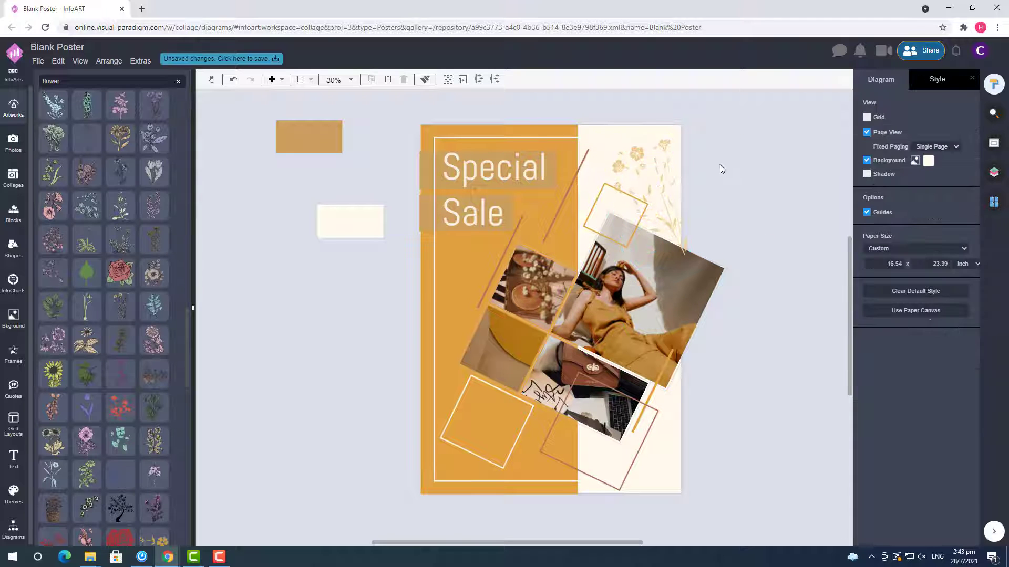
pyautogui.click(657, 173)
pyautogui.moveTo(654, 150); pyautogui.dragTo(723, 370)
pyautogui.press('Delete')
# Try another orange artwork in a different colour over the cream area's lower part, and delete it.
pyautogui.scroll(-5, 105, 316)
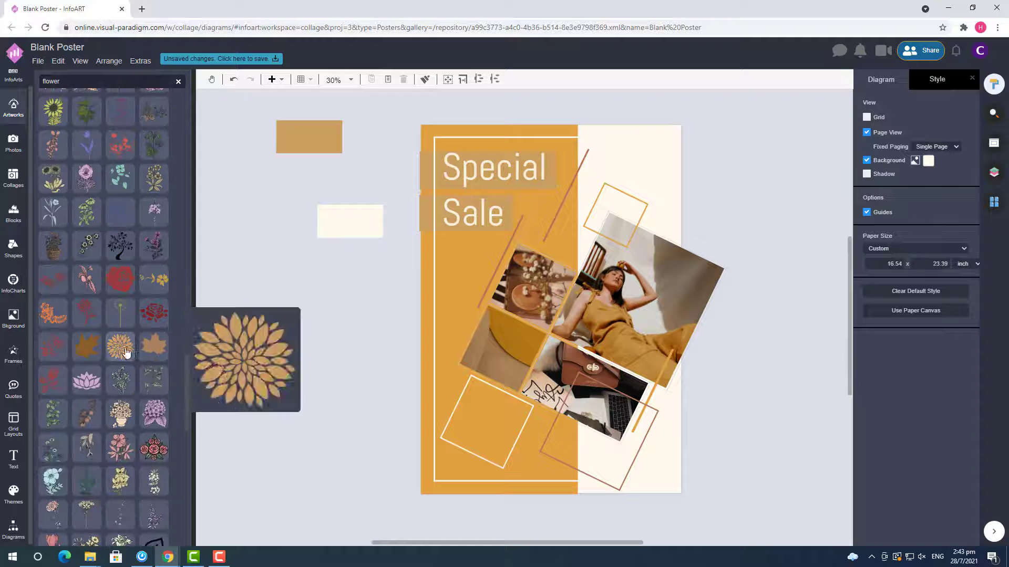
pyautogui.moveTo(86, 346); pyautogui.dragTo(349, 433)
pyautogui.click(871, 120)
pyautogui.click(893, 157)
pyautogui.moveTo(314, 401); pyautogui.dragTo(654, 437)
pyautogui.press('Delete')
# Try a purple-flowered stem and a pink floral artwork beside the poster, removing the stem.
pyautogui.scroll(-3, 160, 419)
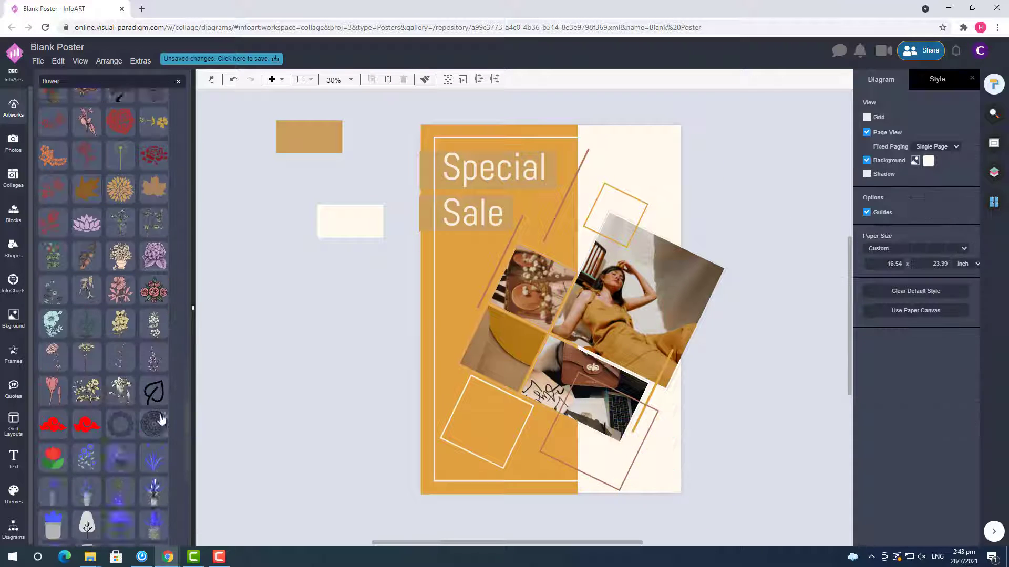
pyautogui.scroll(-15, 161, 418)
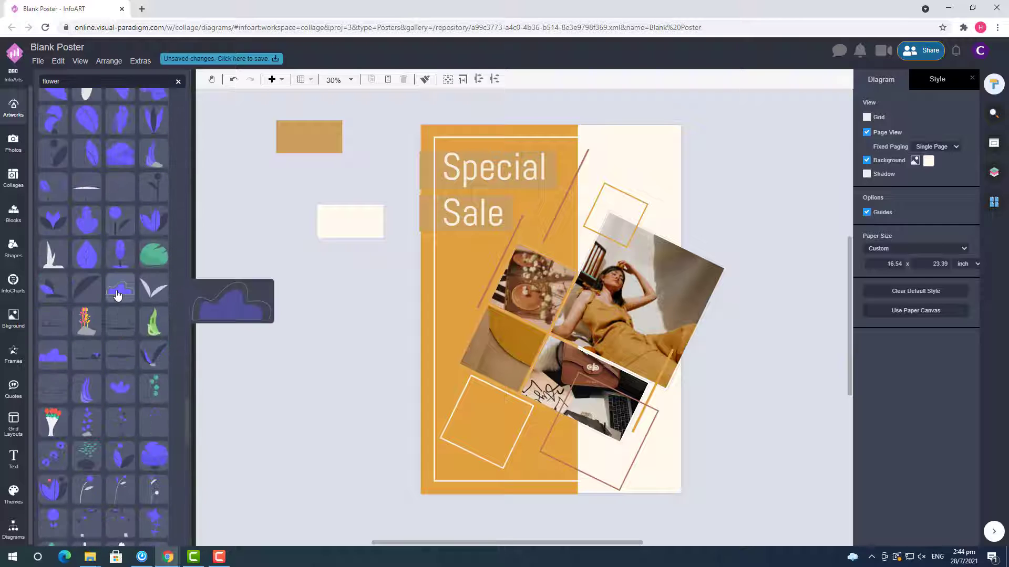
pyautogui.scroll(-5, 116, 296)
pyautogui.moveTo(120, 207); pyautogui.dragTo(277, 336)
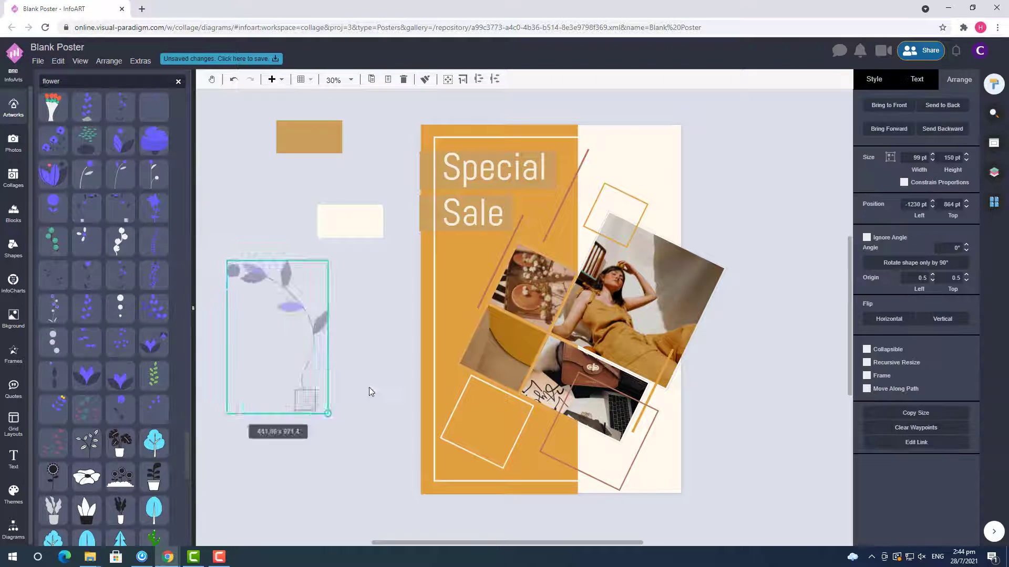
pyautogui.press('Delete')
pyautogui.scroll(-3, 105, 316)
pyautogui.moveTo(53, 285); pyautogui.dragTo(247, 361)
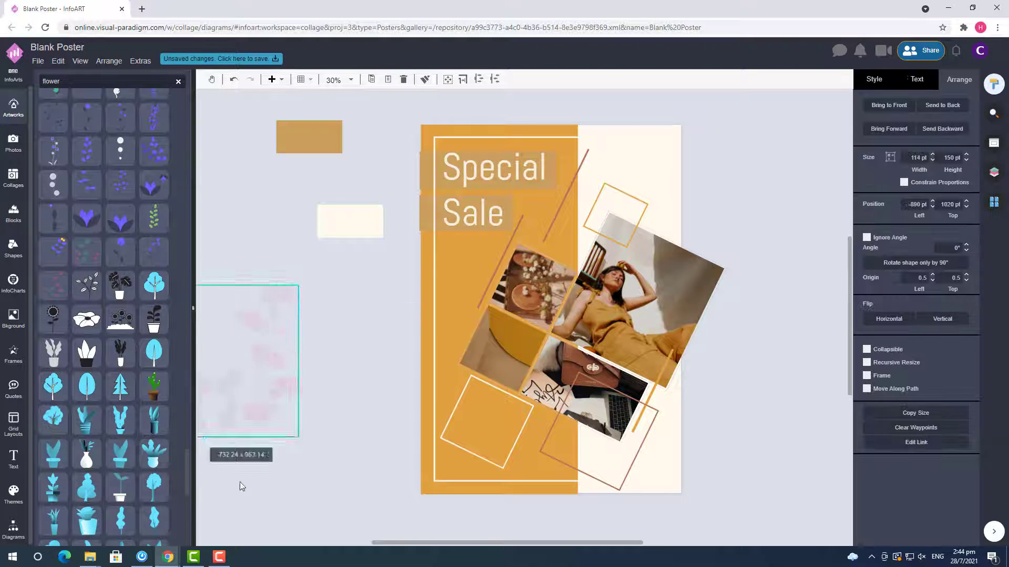
# Add two copies of the peach leafy-branch artwork at 40% opacity and tilt one over the cream area's upper corner.
pyautogui.scroll(-10, 105, 315)
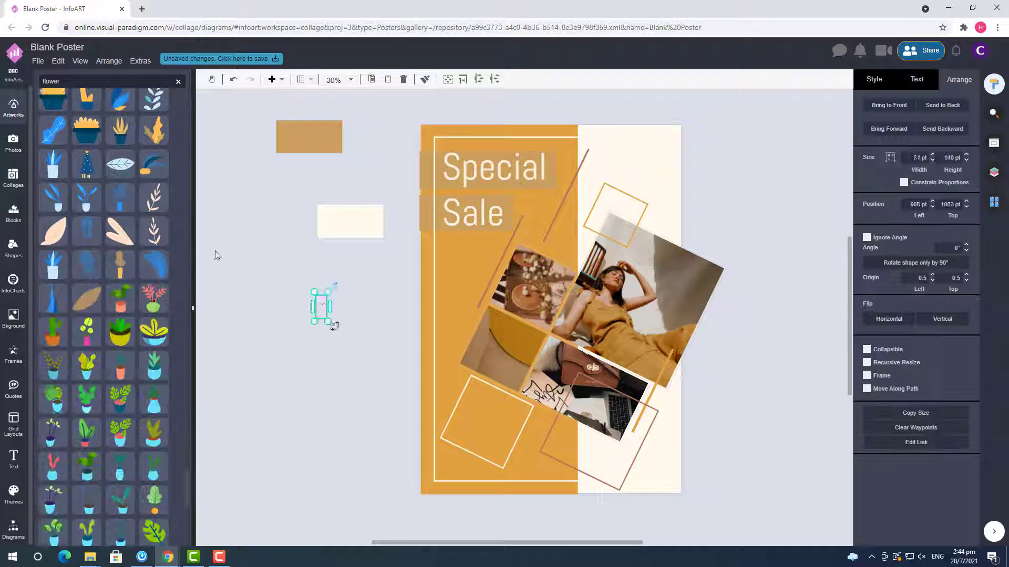
pyautogui.moveTo(304, 473); pyautogui.dragTo(652, 229)
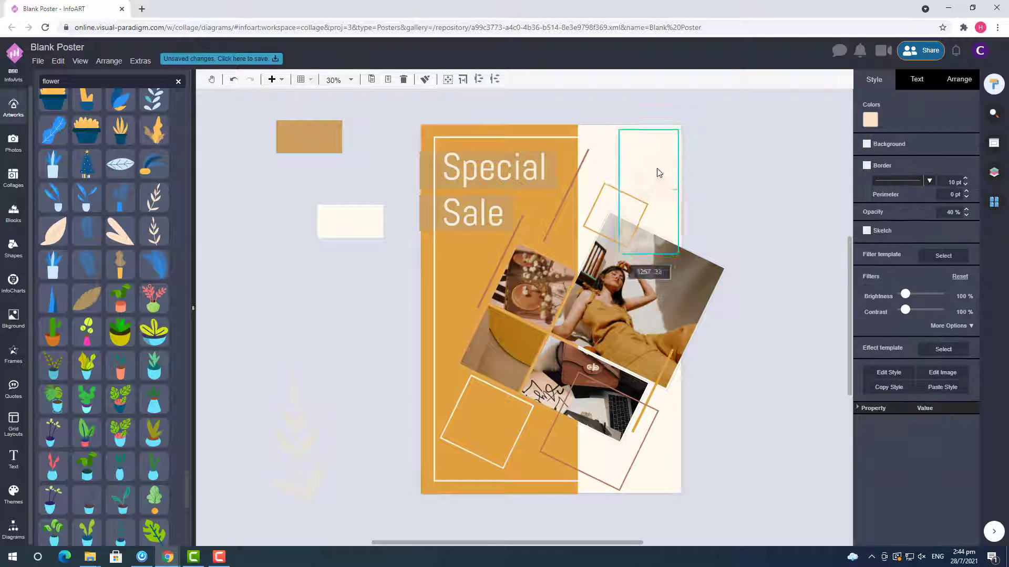
pyautogui.moveTo(659, 173); pyautogui.dragTo(710, 166)
pyautogui.hotkey('ctrl', 'shift', 'l')
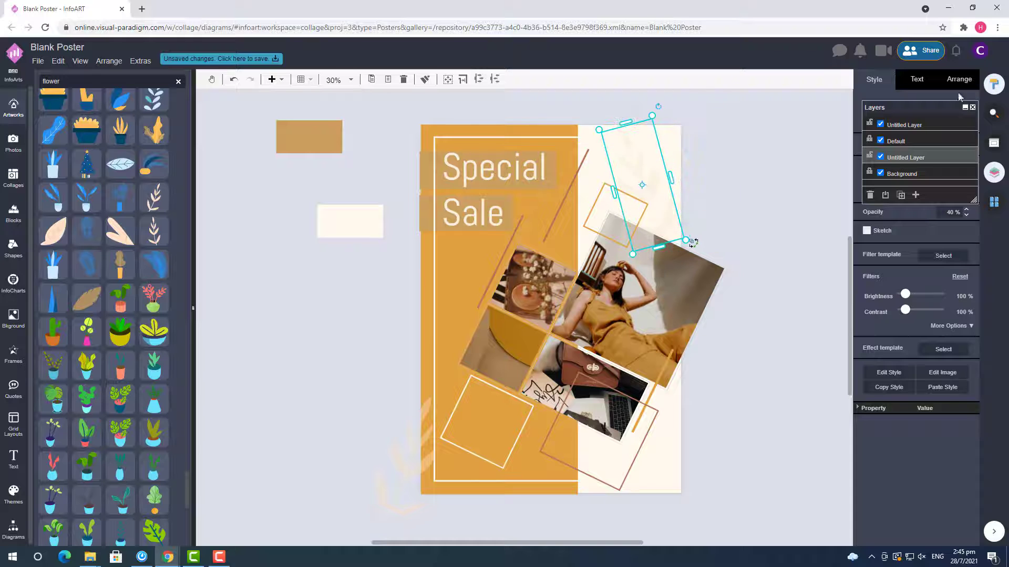
pyautogui.click(972, 107)
# Recolour the upper leafy branch orange at 20% opacity, shrink it, and rotate it further in the cream area's upper corner.
pyautogui.moveTo(673, 236); pyautogui.dragTo(764, 233)
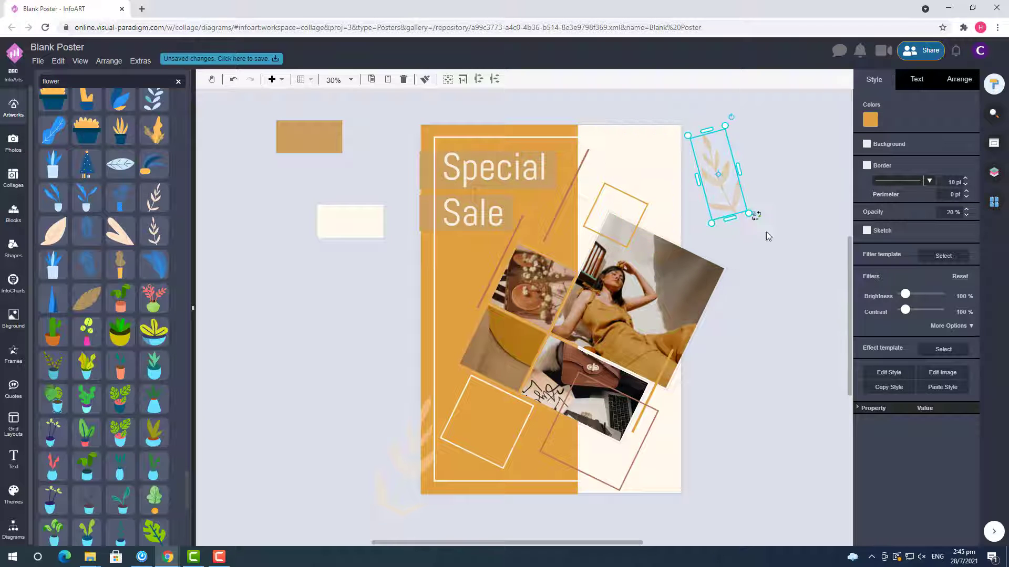
pyautogui.hotkey('ctrl', 'z')
pyautogui.click(523, 510)
# Place the second leafy branch in orange at the cream area's lower corner and move the brown outlined square slightly up.
pyautogui.click(681, 486)
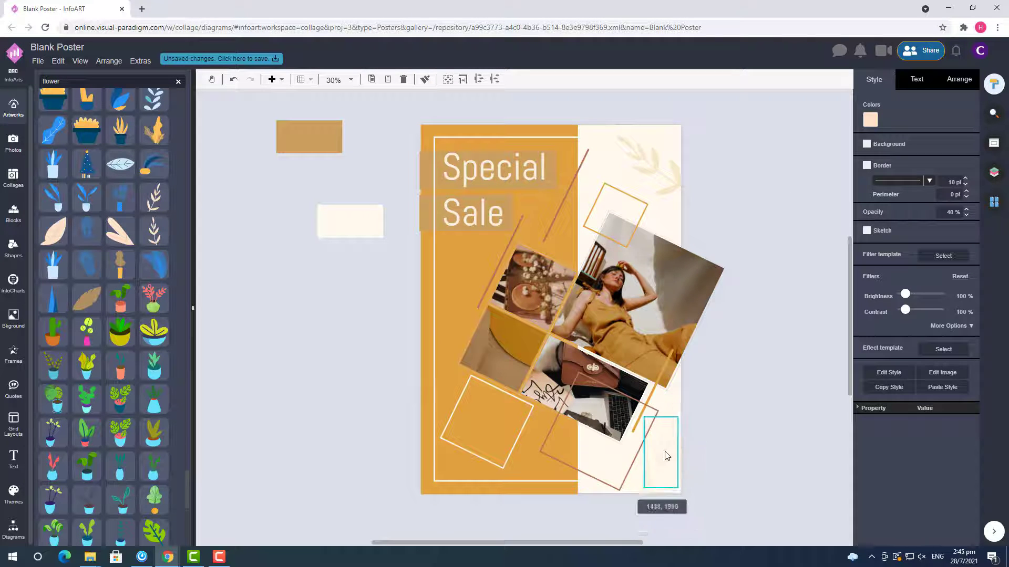
pyautogui.click(619, 476)
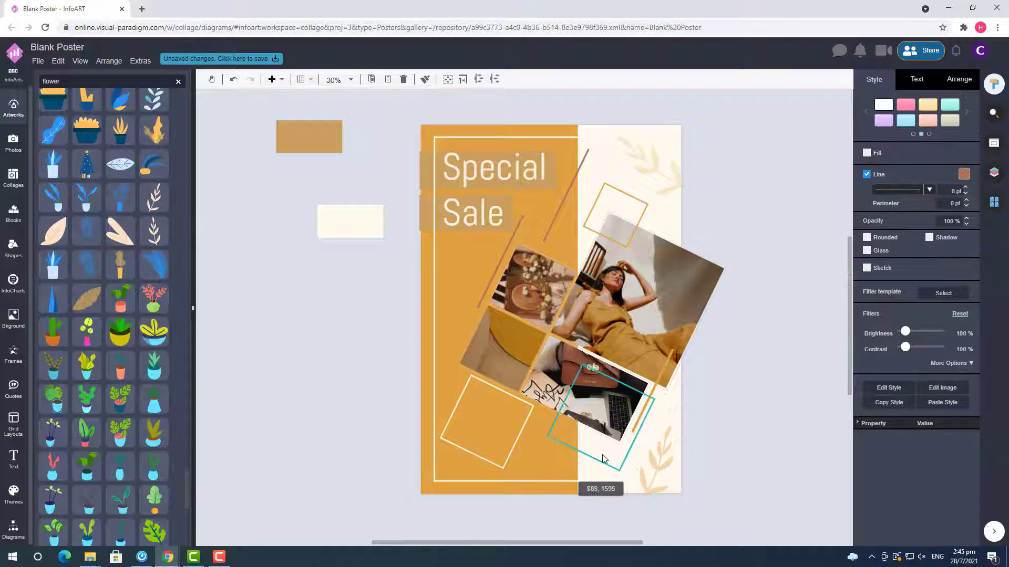
pyautogui.click(657, 451)
pyautogui.click(788, 376)
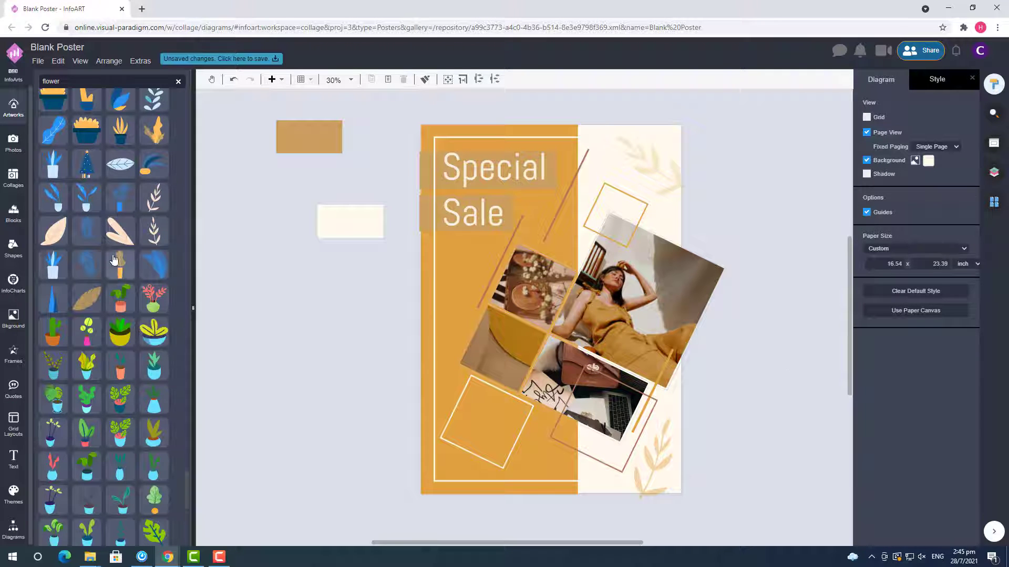
# Enlarge the upper leafy branch and reposition it across the cream area's upper corner.
pyautogui.scroll(2, 114, 259)
pyautogui.click(689, 177)
pyautogui.click(692, 180)
pyautogui.click(682, 181)
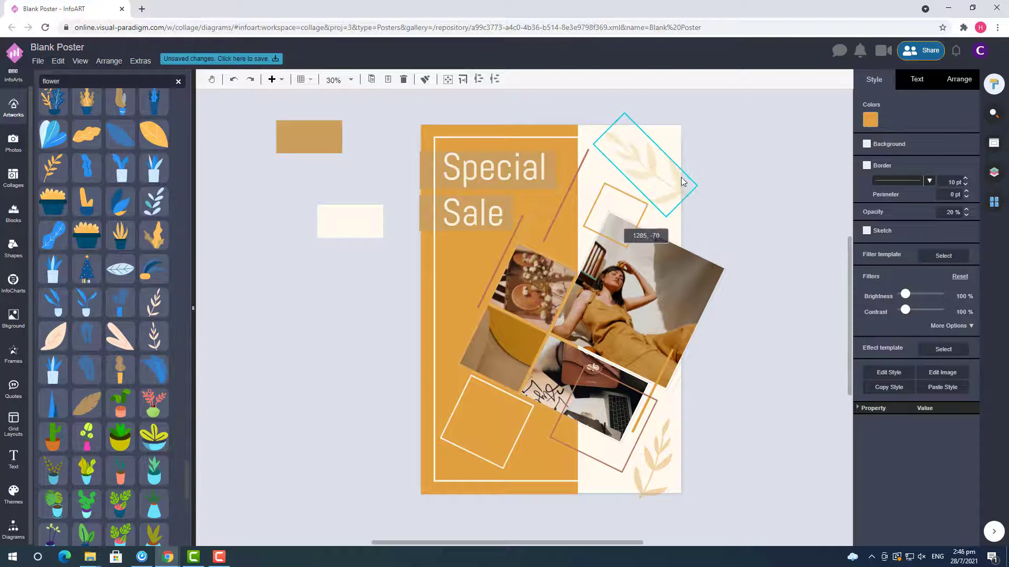
pyautogui.click(741, 196)
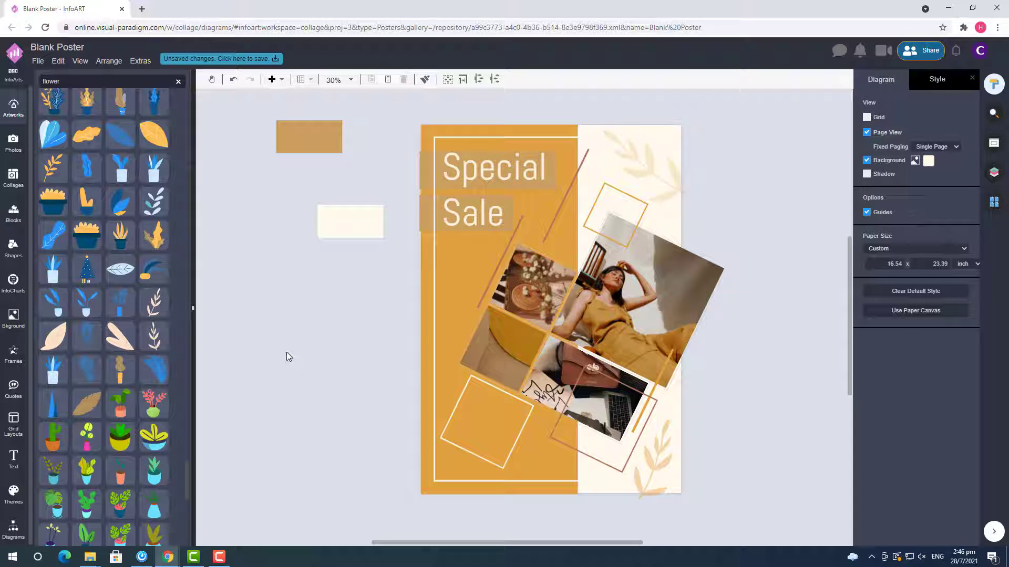
# Copy the title text beside the poster, change it to "50%off", and set its font size to 150 pt.
pyautogui.moveTo(467, 226); pyautogui.dragTo(342, 388)
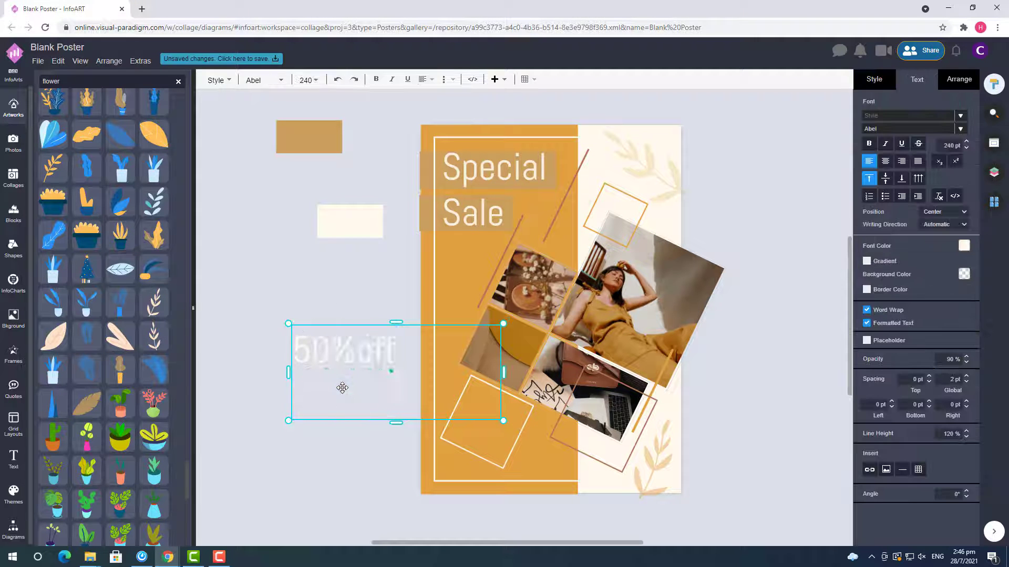
pyautogui.click(950, 146)
pyautogui.write('200')
pyautogui.press('Return')
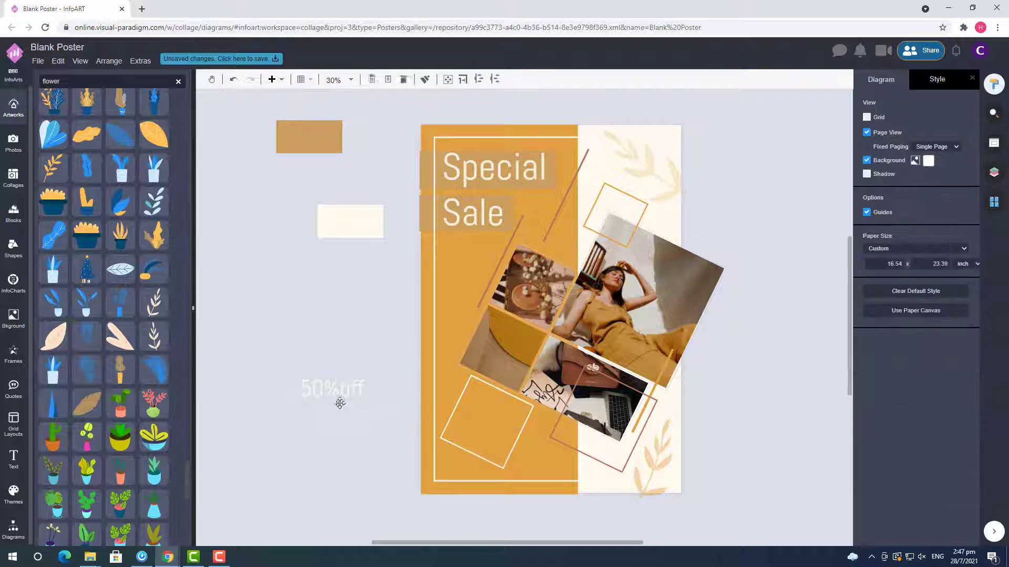
# Try the "50%off" text in brown inside the white outlined square, and undo the move and the recolouring.
pyautogui.moveTo(337, 401); pyautogui.dragTo(492, 436)
pyautogui.click(964, 246)
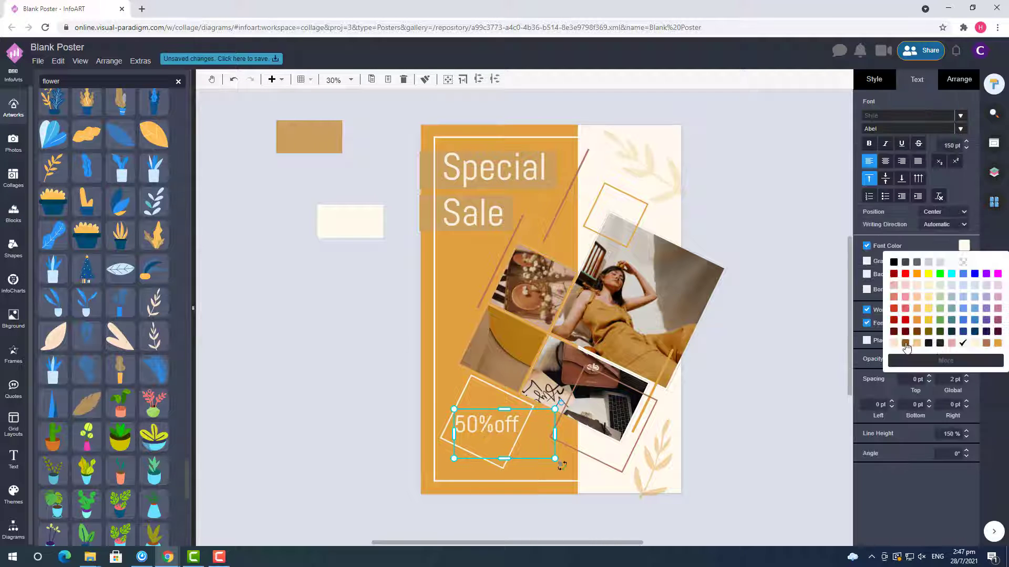
pyautogui.click(906, 343)
pyautogui.click(779, 487)
pyautogui.click(481, 457)
pyautogui.hotkey('ctrl', 'z')
pyautogui.hotkey('ctrl', 'z')
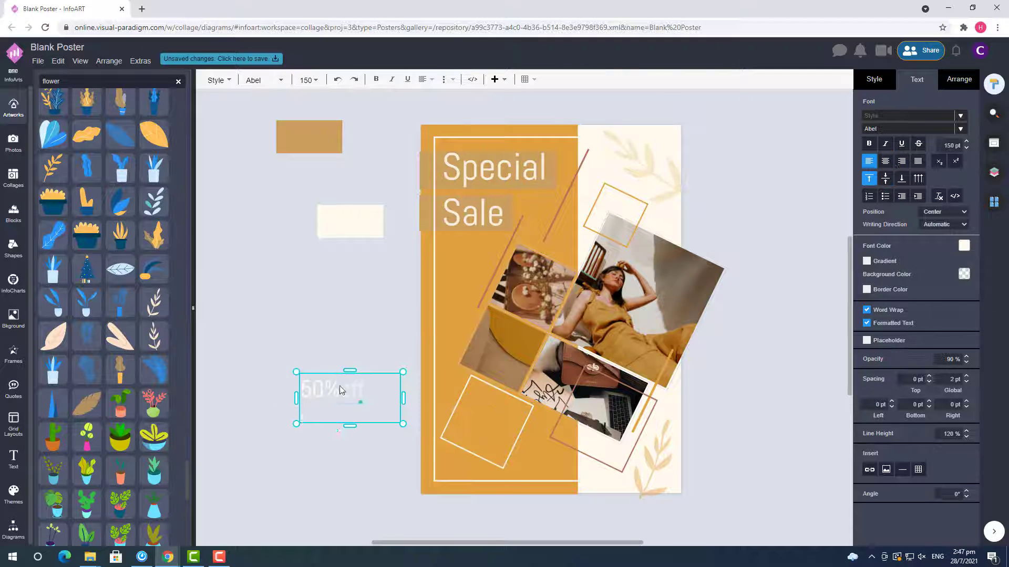
# Rewrite the discount text as "50% OFF" on two centred lines, brown with 90% line height, and place it inside the white outlined square.
pyautogui.click(966, 431)
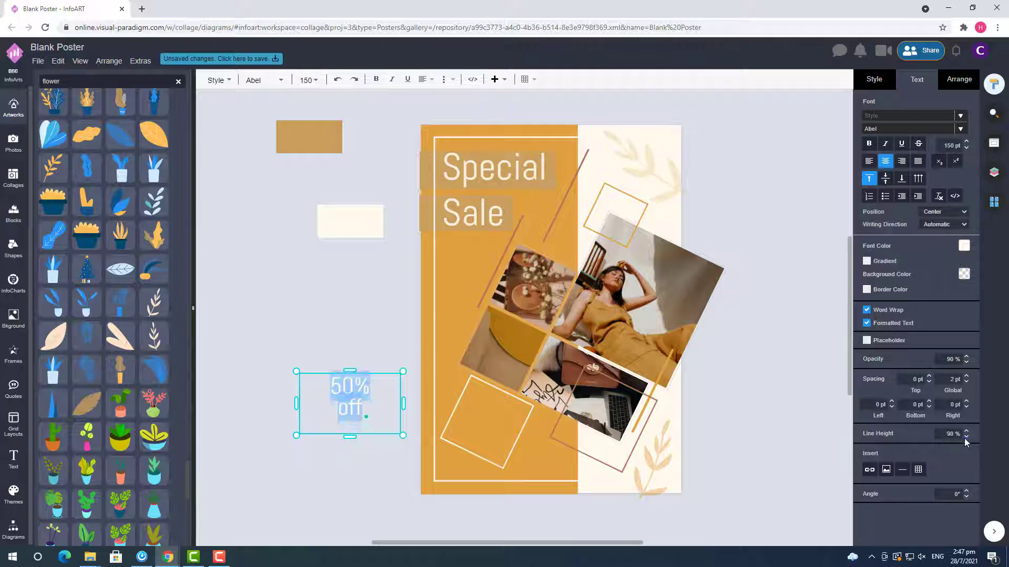
pyautogui.press('Escape')
pyautogui.moveTo(339, 414); pyautogui.dragTo(491, 437)
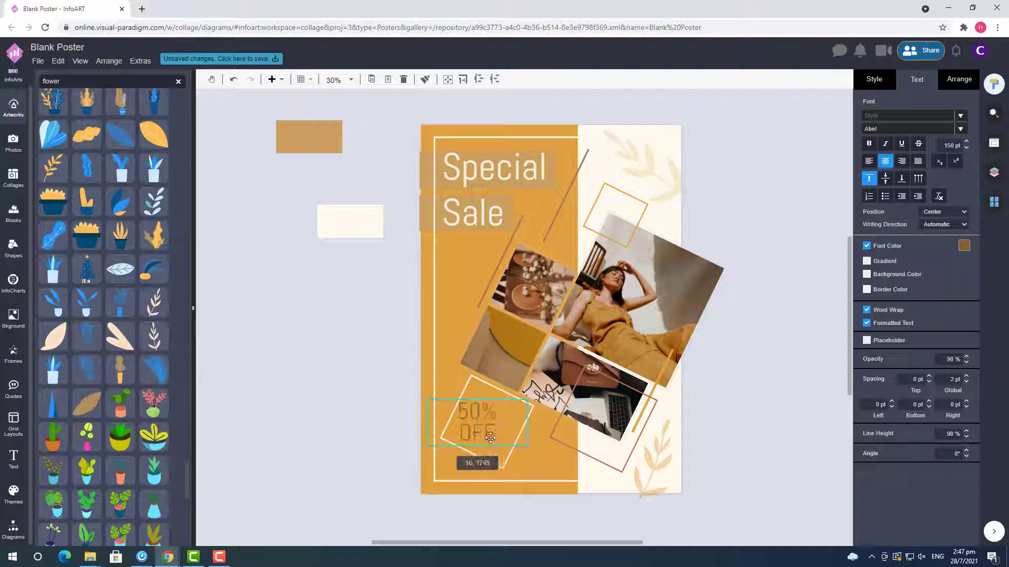
pyautogui.click(339, 352)
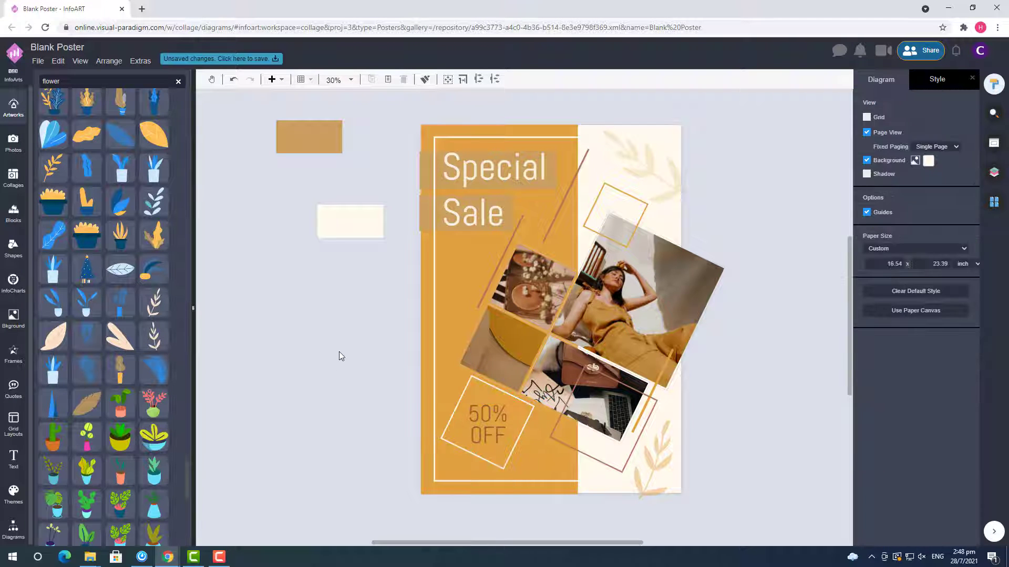
# Try a brown 50 pt "Lorem ipsum dolor sit amet" text below the title, and delete it.
pyautogui.doubleClick(248, 368)
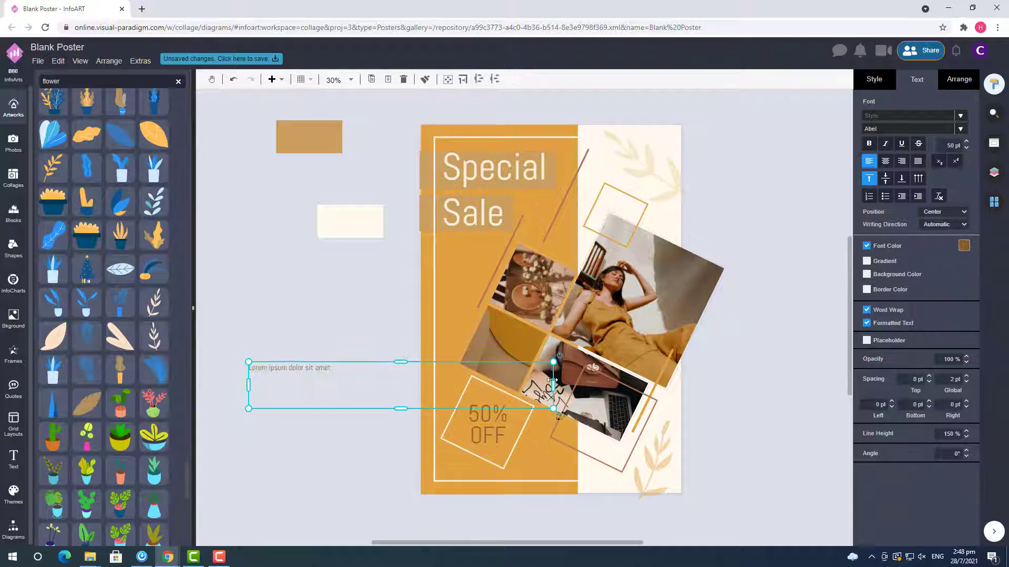
pyautogui.moveTo(510, 251)
pyautogui.mouseDown()
pyautogui.moveTo(655, 472)
pyautogui.moveTo(507, 244)
pyautogui.mouseUp()
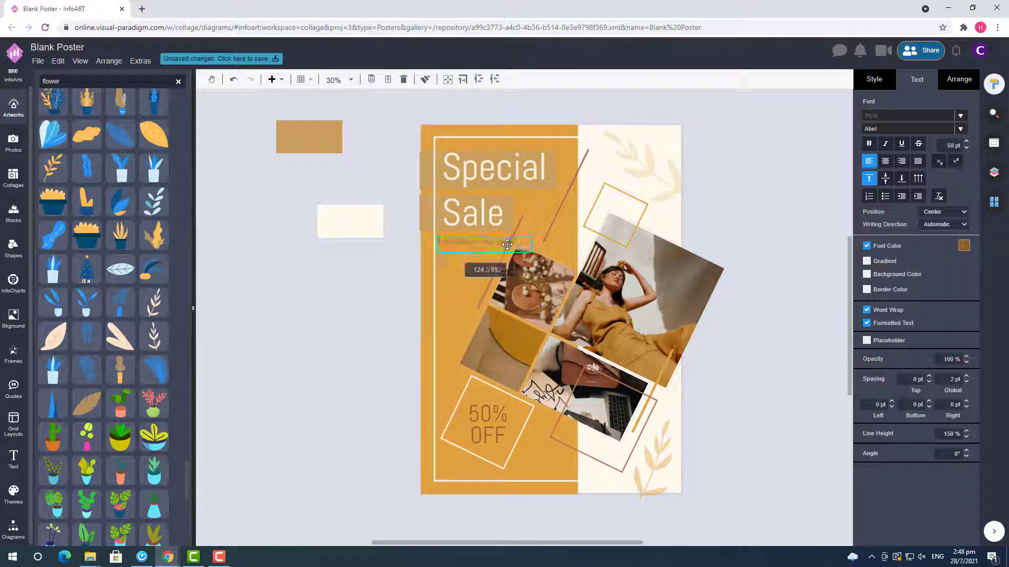
pyautogui.press('Delete')
# Put a cream "50% OFF" text on the plain tan photo of the collage and return the white outlined square to the orange panel.
pyautogui.click(496, 426)
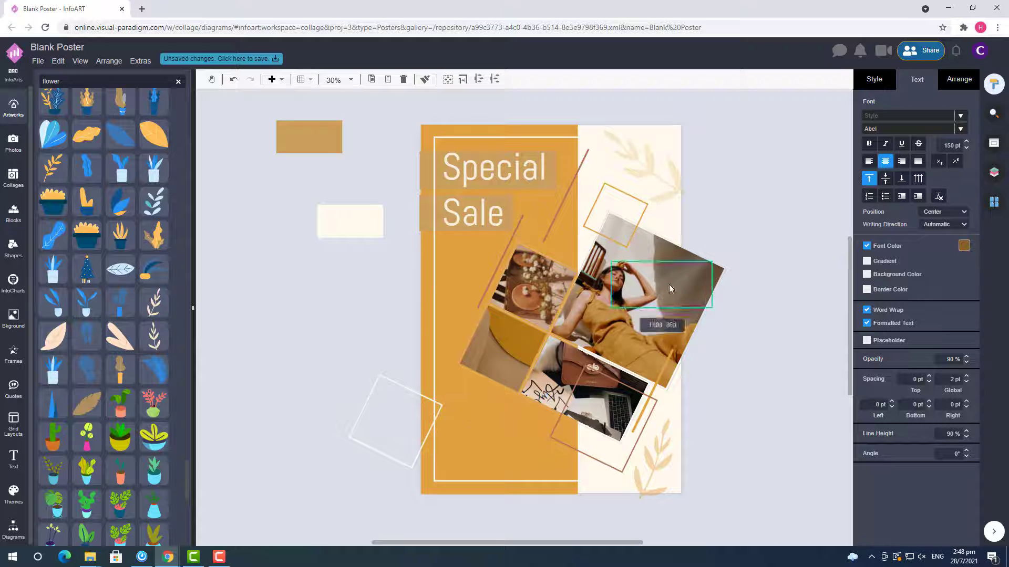
pyautogui.moveTo(669, 284); pyautogui.dragTo(460, 361)
pyautogui.click(993, 173)
pyautogui.click(964, 245)
pyautogui.click(892, 257)
pyautogui.moveTo(349, 437); pyautogui.dragTo(437, 438)
pyautogui.click(802, 327)
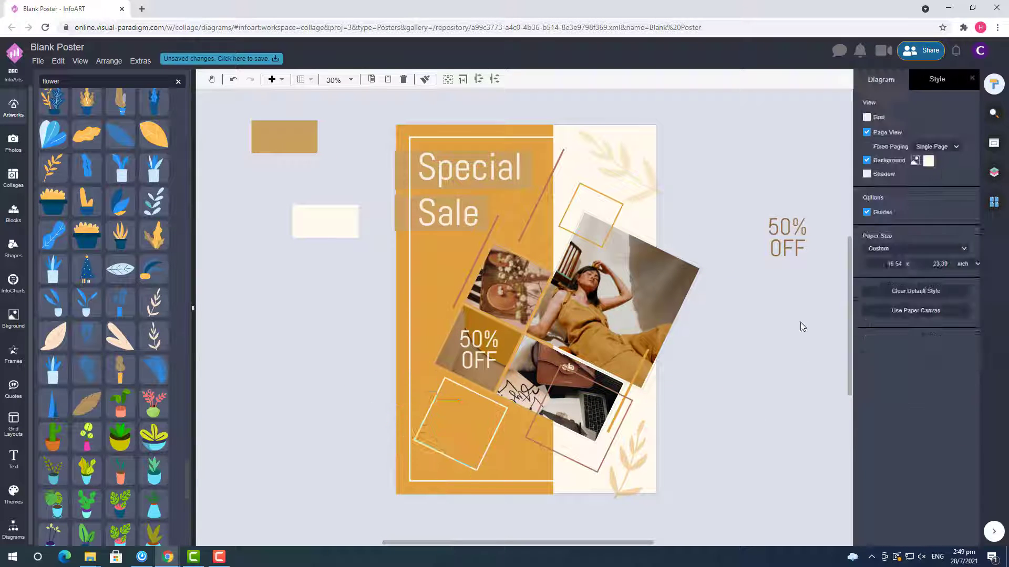
# Remove the spare brown "50% OFF" text after trying it in the white outlined square, and rearrange the two colour swatches beside the poster.
pyautogui.moveTo(806, 228); pyautogui.dragTo(477, 416)
pyautogui.moveTo(601, 223); pyautogui.dragTo(371, 390)
pyautogui.click(382, 303)
pyautogui.moveTo(382, 303)
pyautogui.mouseDown()
pyautogui.moveTo(389, 299)
pyautogui.moveTo(378, 298)
pyautogui.moveTo(378, 315)
pyautogui.mouseUp()
pyautogui.click(288, 293)
pyautogui.hotkey('ctrl', 'z')
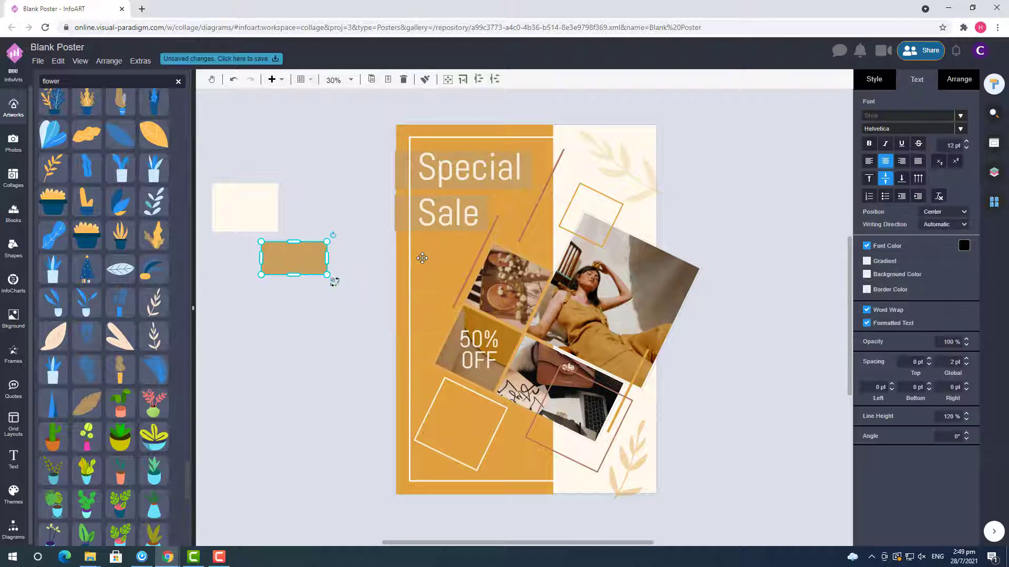
pyautogui.click(422, 258)
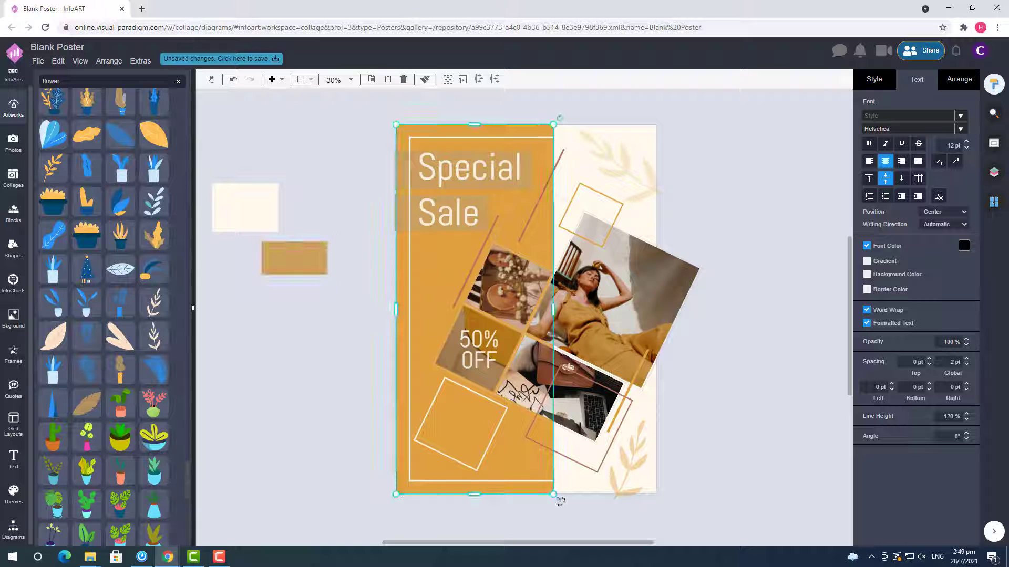
pyautogui.click(789, 244)
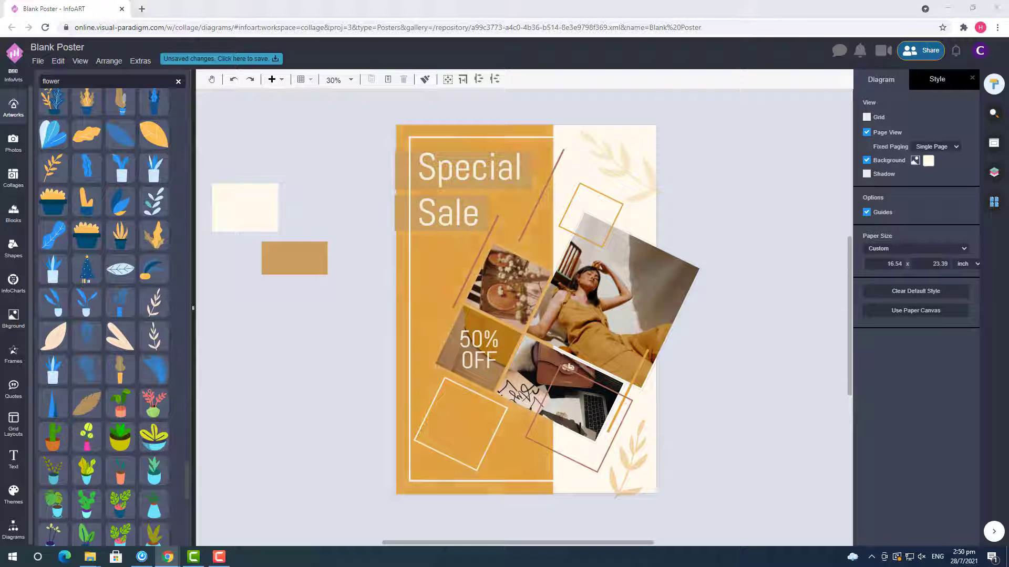
pyautogui.click(234, 82)
# Add a centred "Lorem ipsum dolor amet" text in the white outlined square, coloured brown at 70 pt.
pyautogui.doubleClick(442, 425)
pyautogui.press('BackSpace')
pyautogui.hotkey('ctrl', 'a')
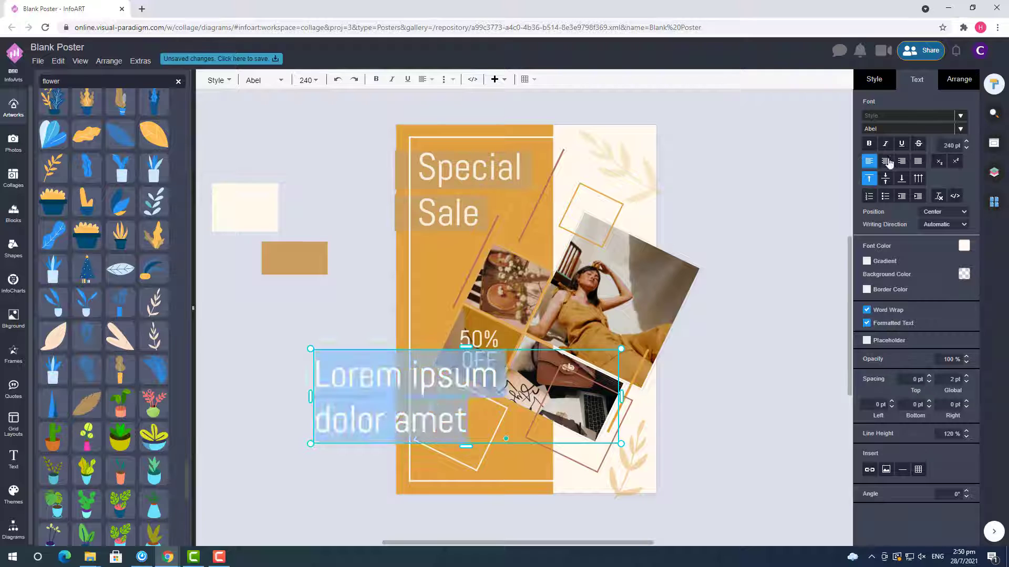
pyautogui.click(886, 161)
pyautogui.click(453, 370)
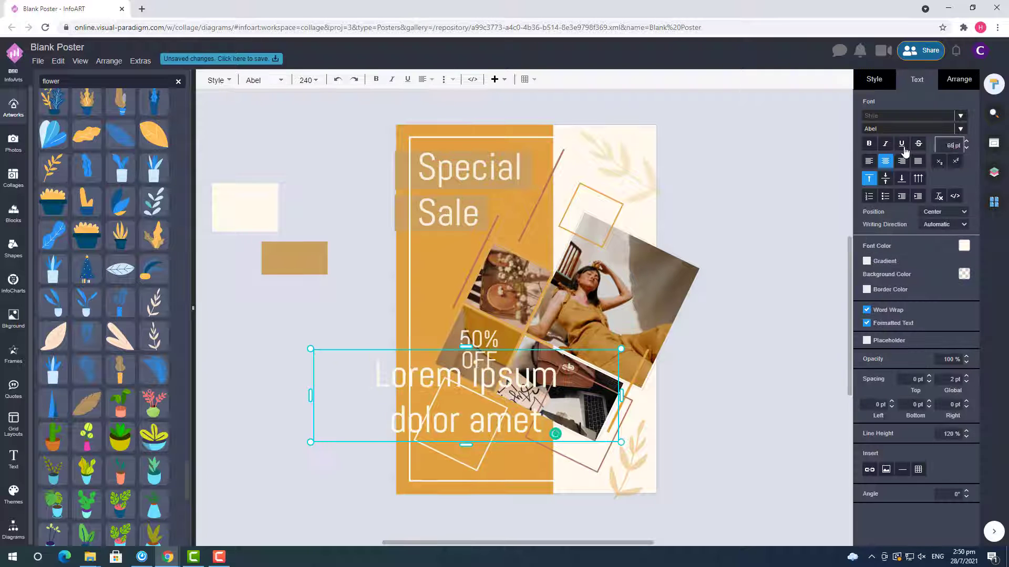
pyautogui.moveTo(453, 371); pyautogui.dragTo(453, 432)
pyautogui.doubleClick(470, 422)
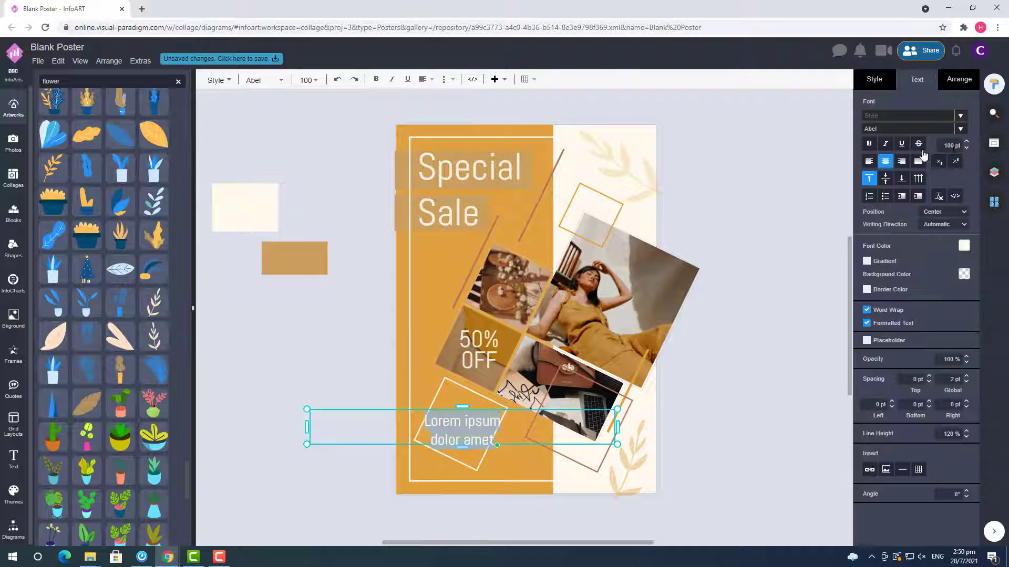
pyautogui.write('70')
pyautogui.press('Return')
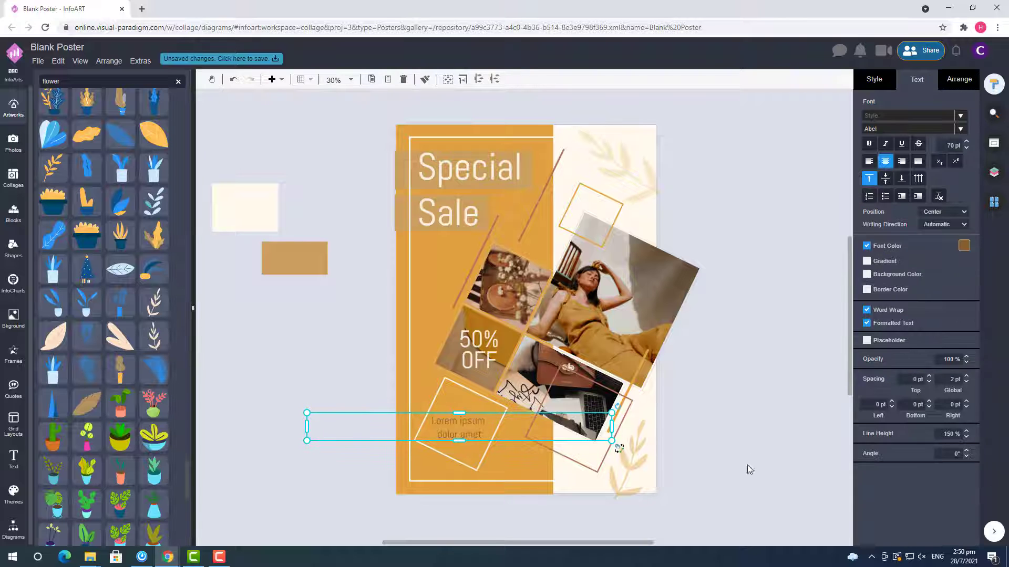
# Set the "Lorem ipsum" text's line height to 80% and move it to the orange panel's lower inner corner.
pyautogui.moveTo(470, 434); pyautogui.dragTo(470, 443)
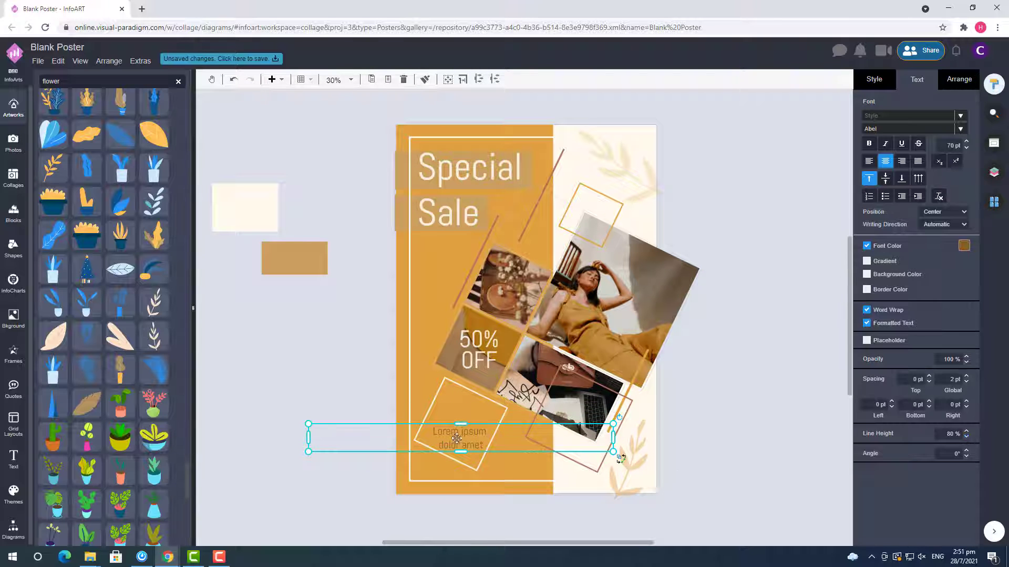
pyautogui.click(569, 528)
pyautogui.scroll(-1, 569, 528)
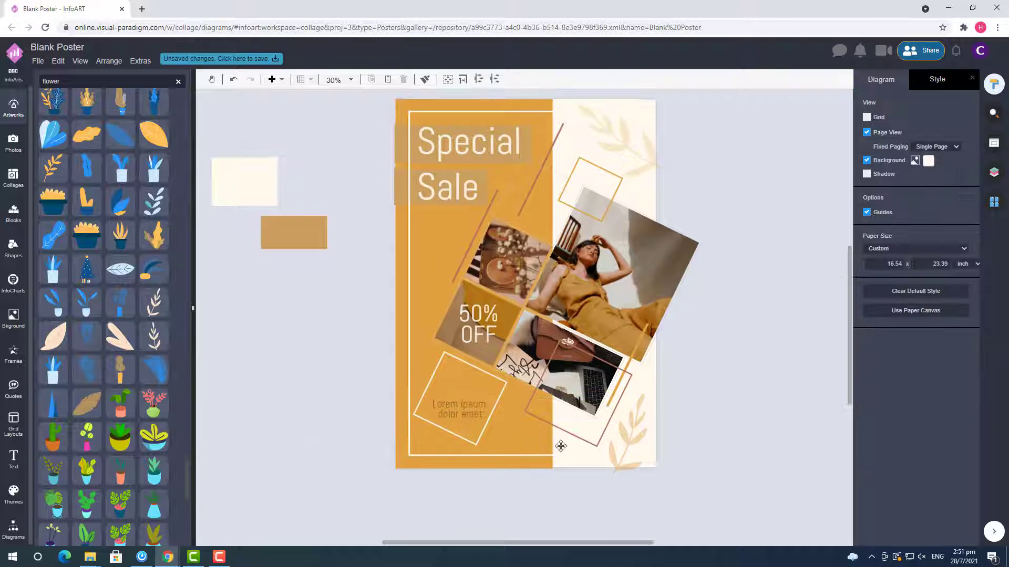
pyautogui.moveTo(460, 410); pyautogui.dragTo(520, 439)
pyautogui.click(569, 528)
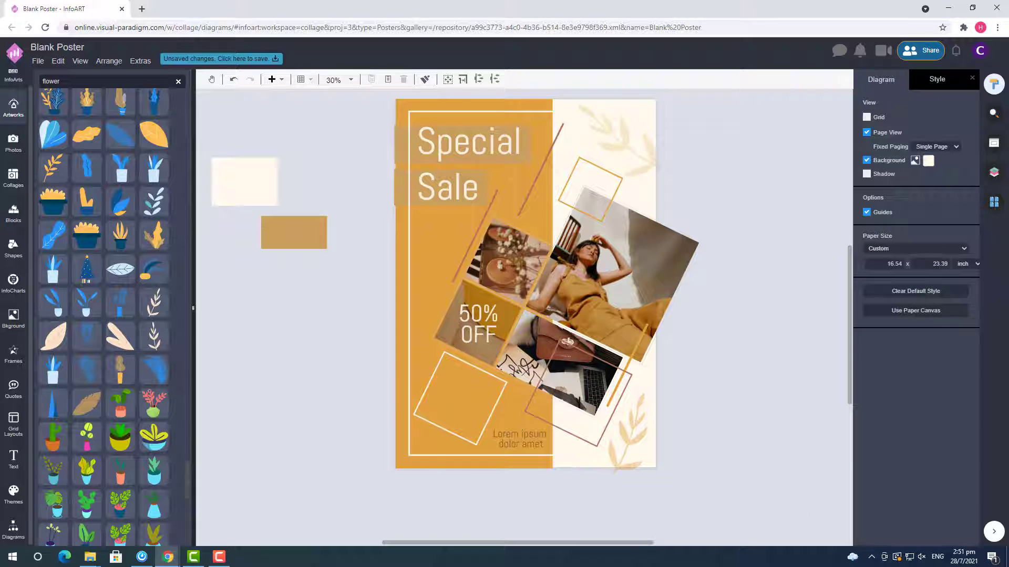
# Place a brown 240 pt "MAY 5" text over the white outlined square and delete the "Lorem ipsum" text below it.
pyautogui.moveTo(352, 379); pyautogui.dragTo(443, 401)
pyautogui.click(762, 221)
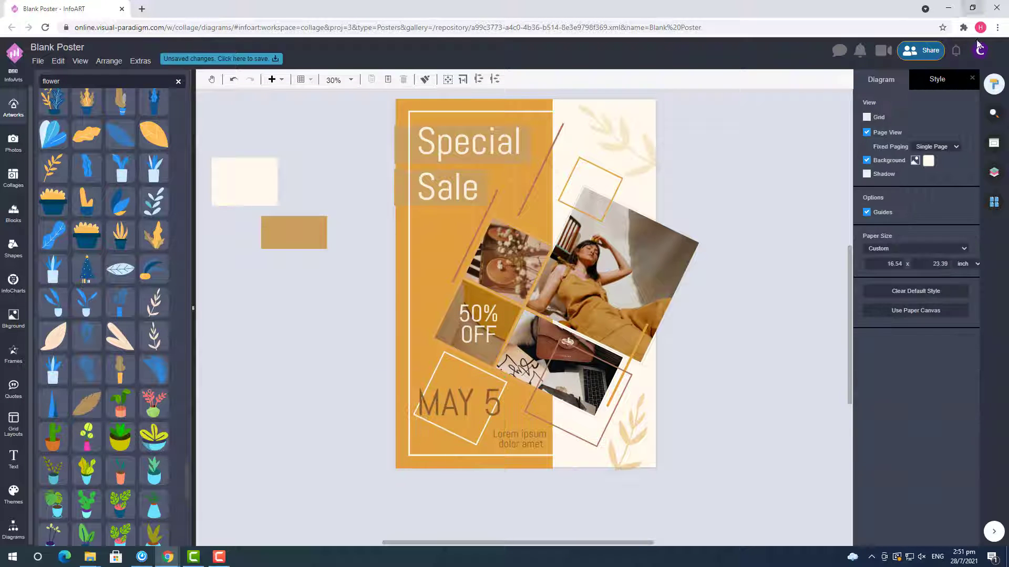
pyautogui.click(532, 432)
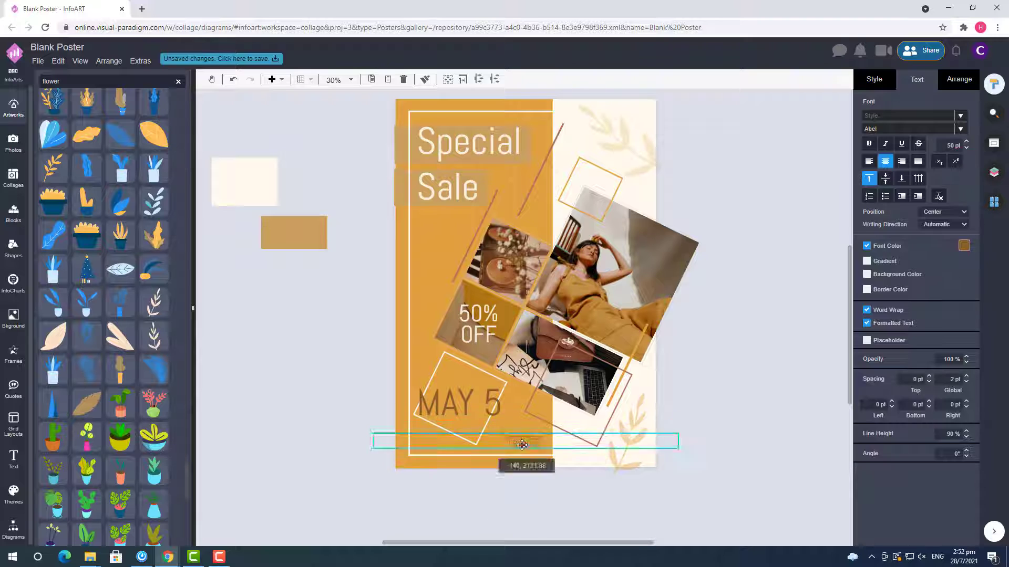
pyautogui.press('Delete')
pyautogui.click(482, 401)
pyautogui.moveTo(482, 402); pyautogui.dragTo(463, 403)
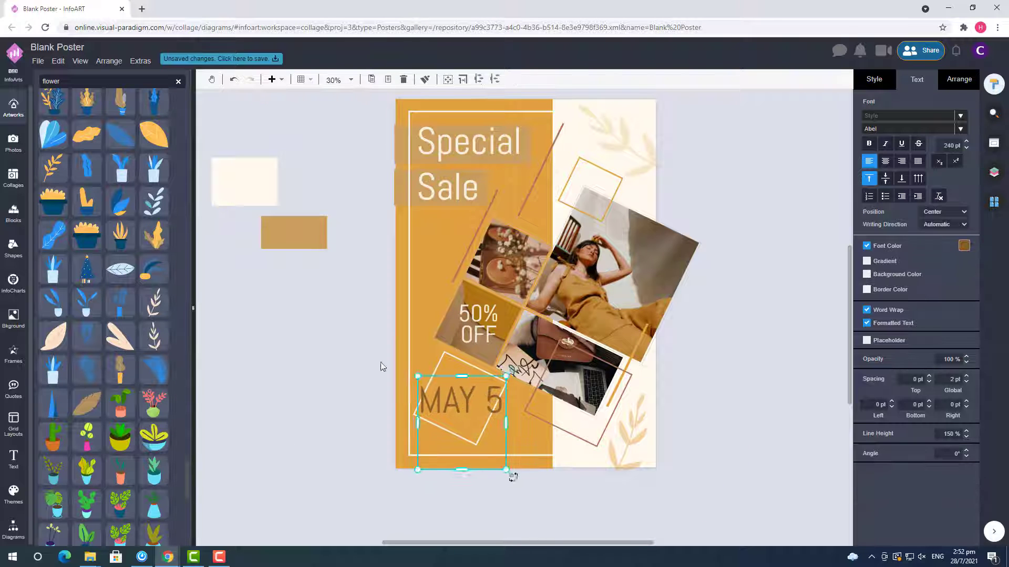
# Add "2022" as a second centred line under "MAY 5" with a tighter line height, and remove the two colour swatches.
pyautogui.doubleClick(489, 413)
pyautogui.press('Return')
pyautogui.write('2022')
pyautogui.hotkey('ctrl', 'a')
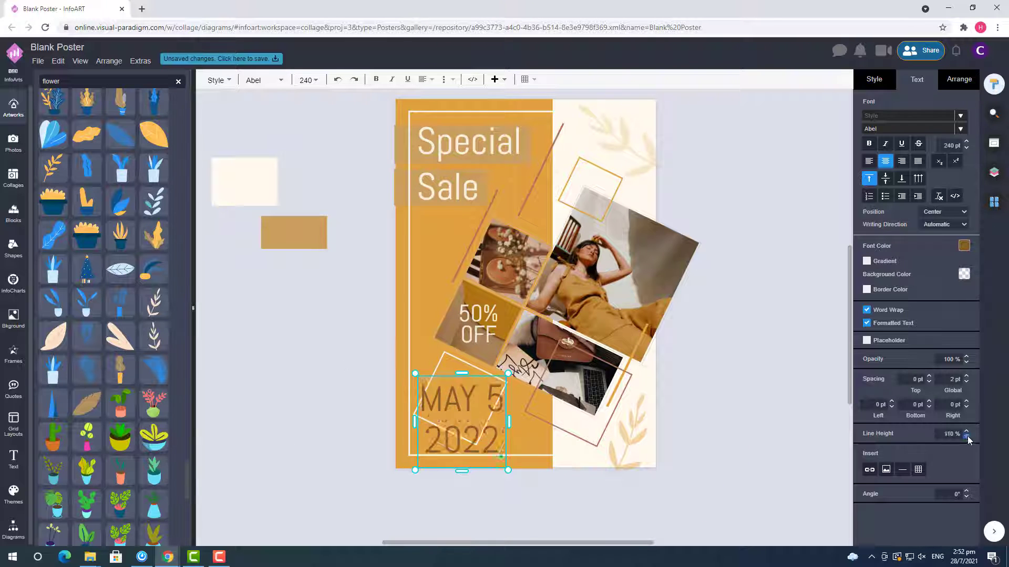
pyautogui.click(356, 364)
pyautogui.scroll(-2, 315, 295)
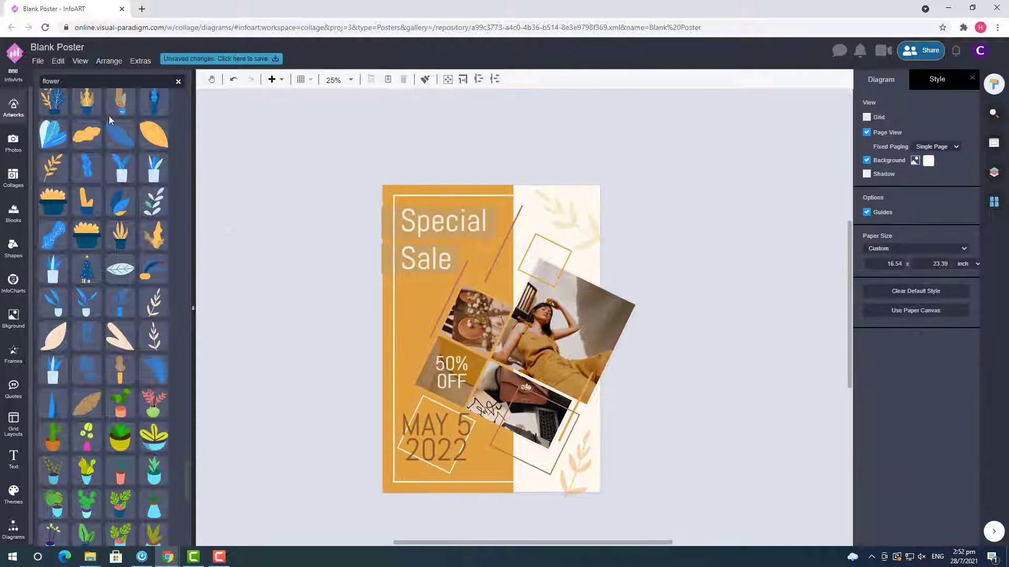
# Export the finished poster as a JPG image and open it in the Photos app.
pyautogui.click(38, 60)
pyautogui.moveTo(126, 254)
pyautogui.click(221, 273)
pyautogui.click(515, 302)
pyautogui.click(570, 301)
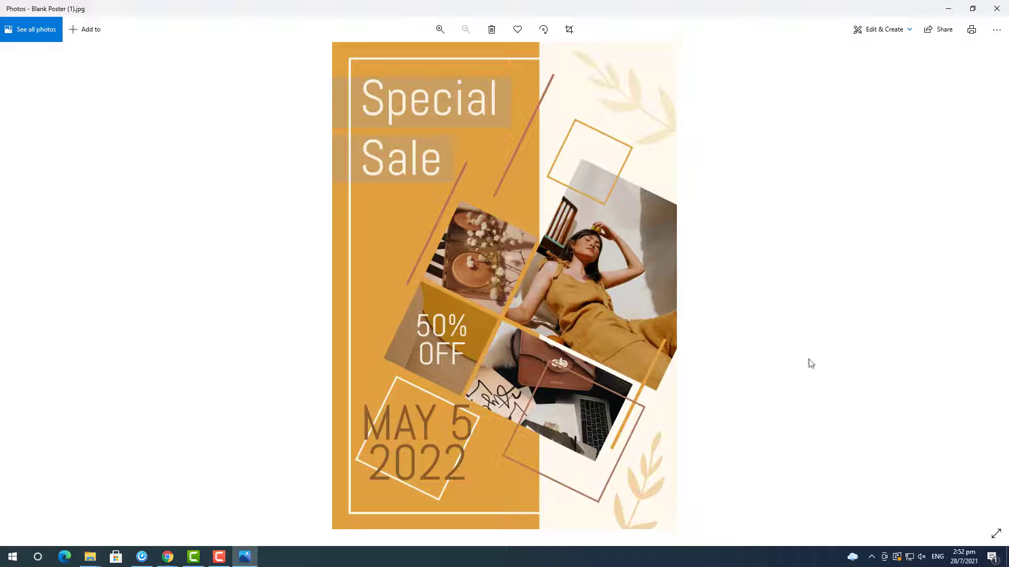